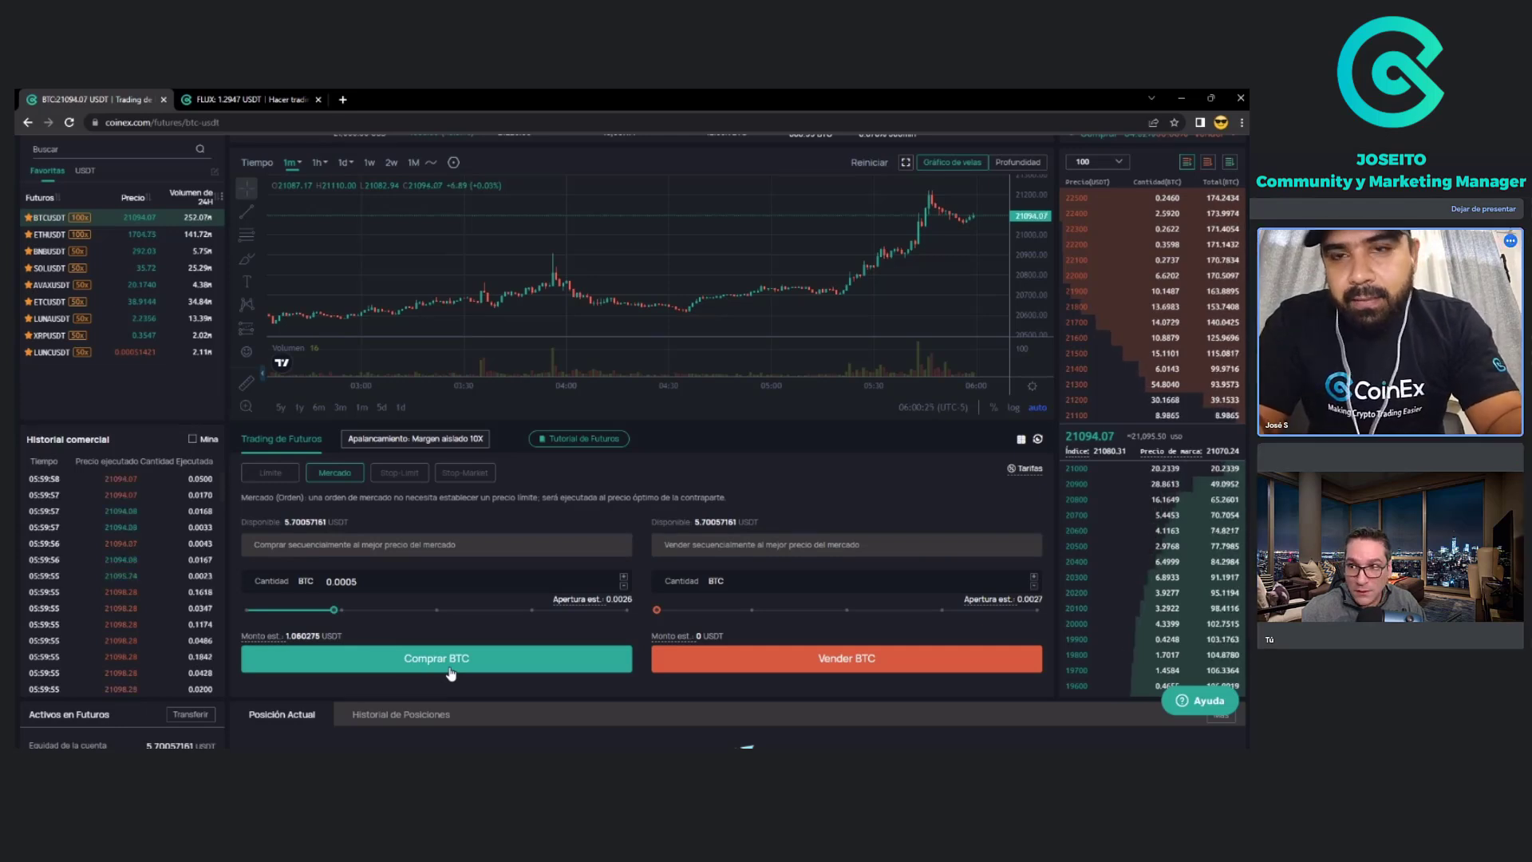
Open a BTCUSDT long by buying 0.0005 BTC at market with 10X isolated margin, and bring up the current position's details.
click(450, 668)
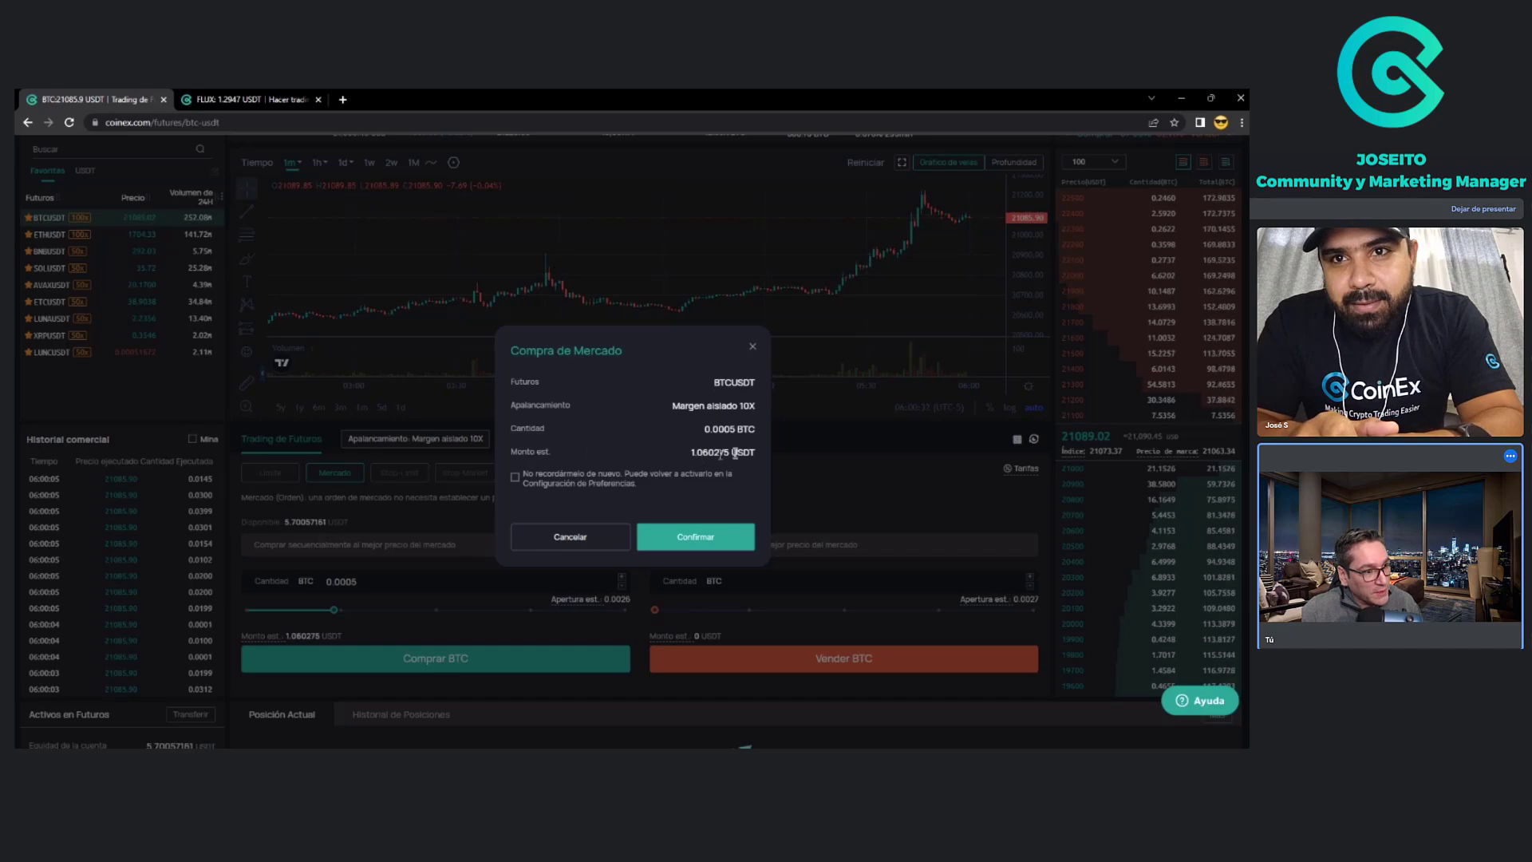
click(697, 541)
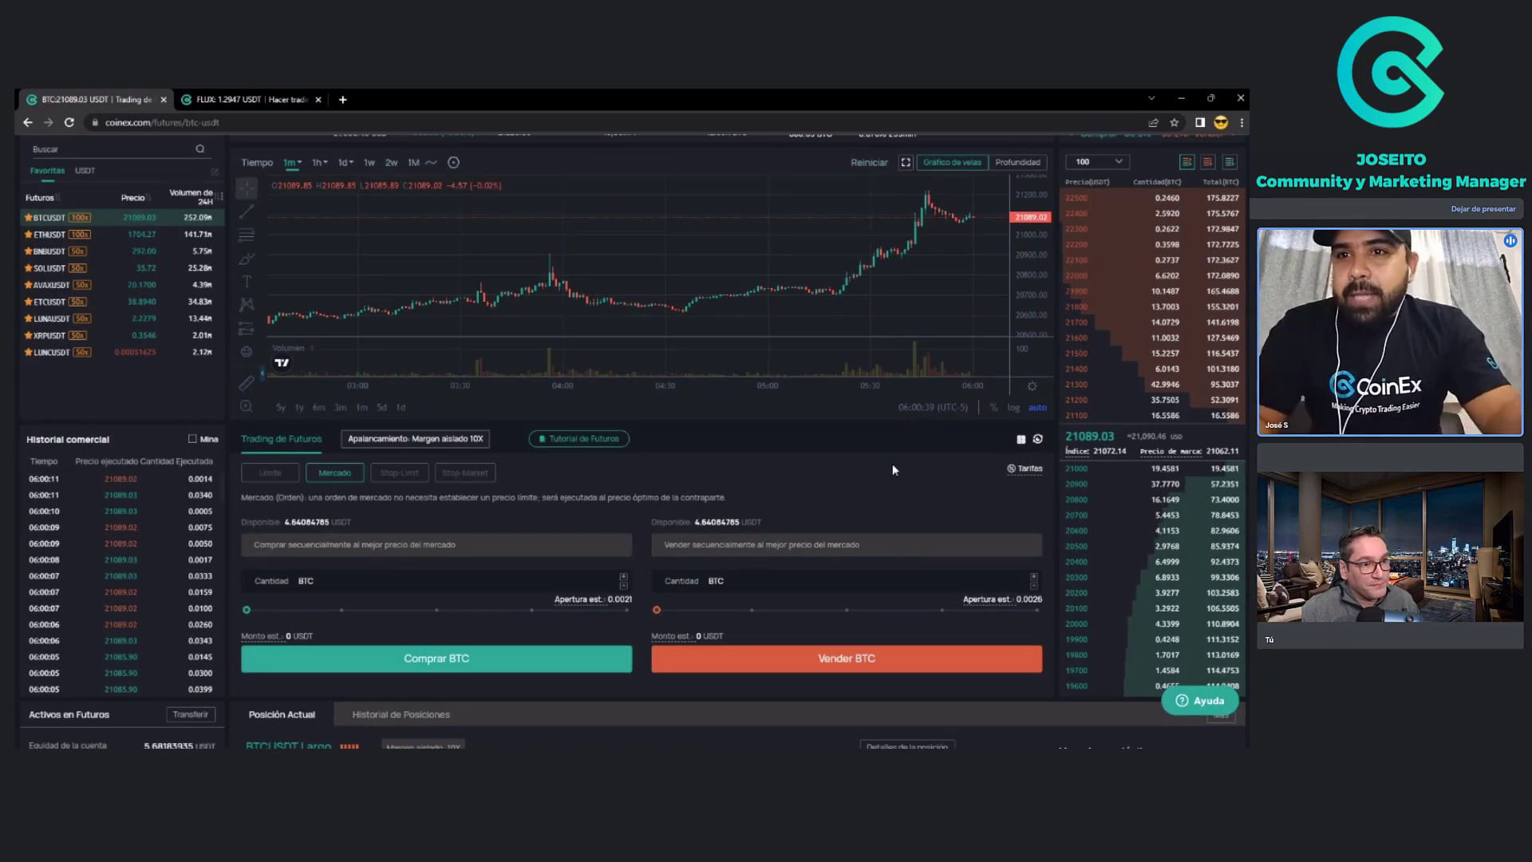
scroll(892, 469, down, 4)
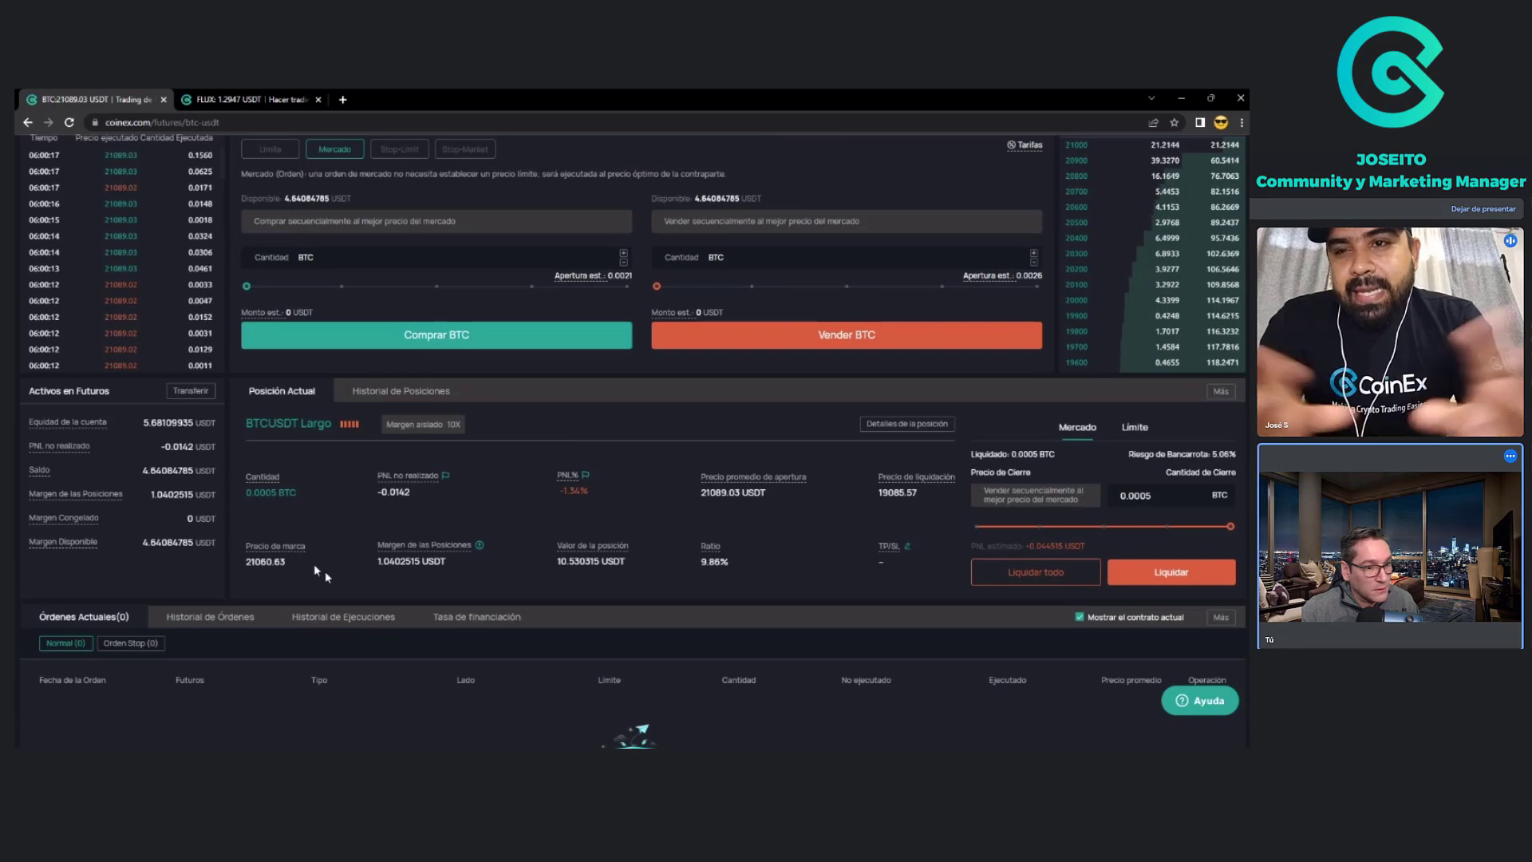
mouse_move(571, 541)
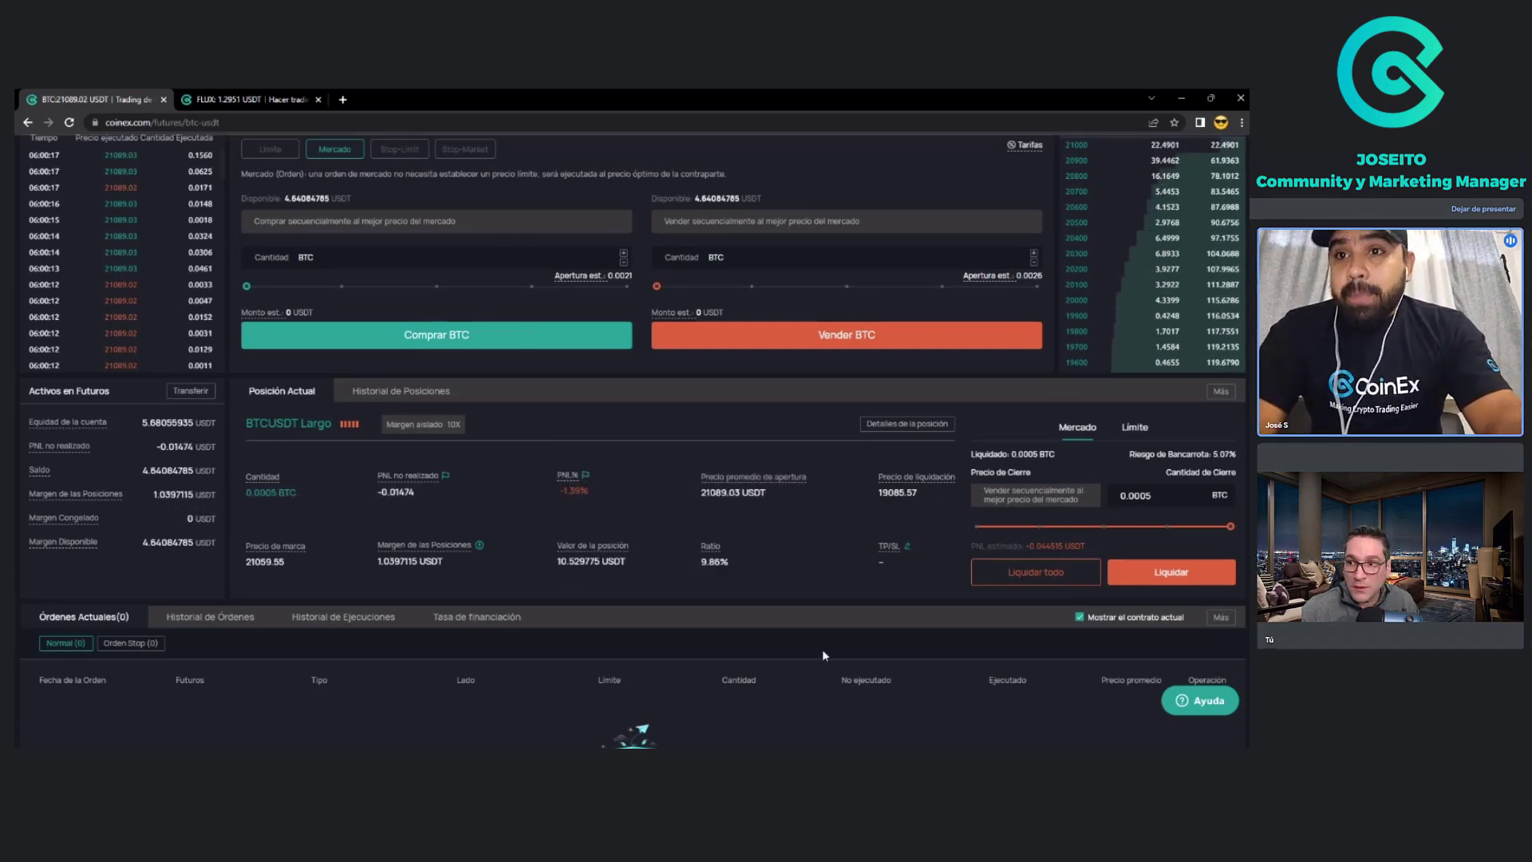
scroll(823, 652, up, 2)
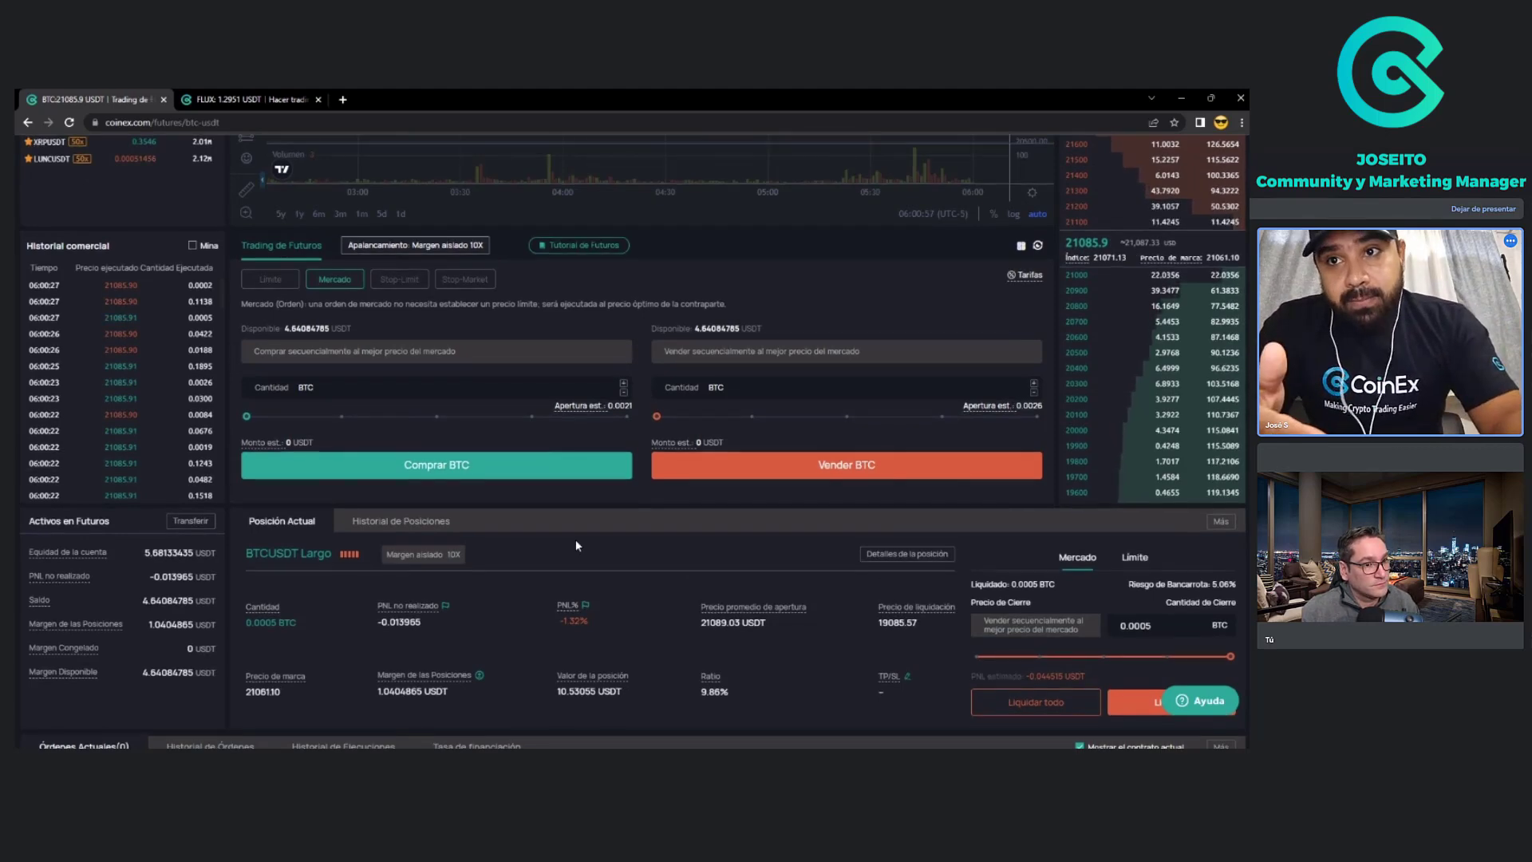
scroll(576, 539, up, 1)
scroll(601, 608, down, 3)
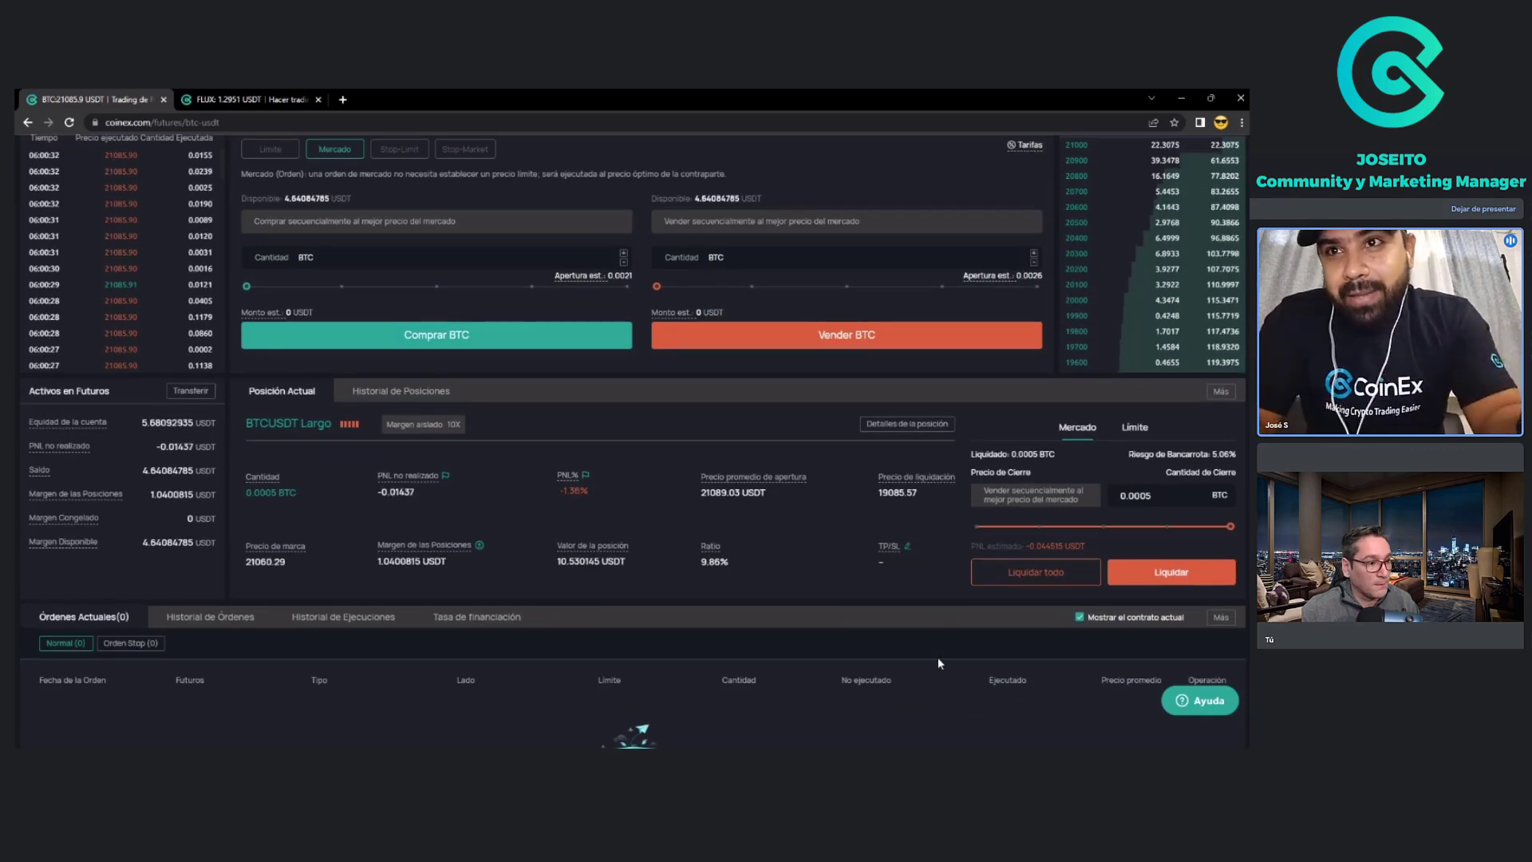
scroll(936, 662, up, 5)
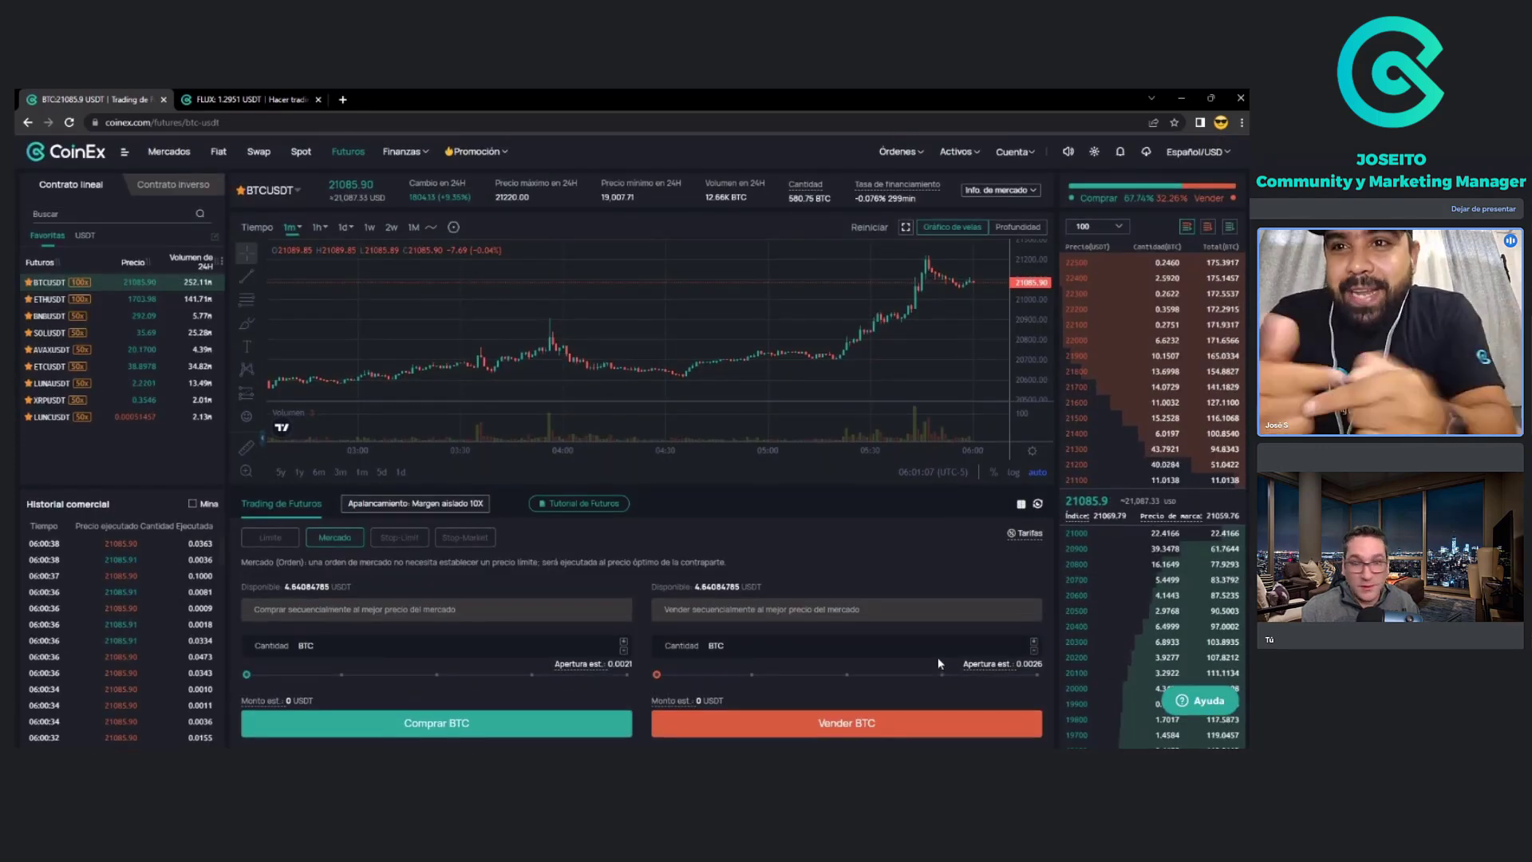
scroll(937, 658, down, 3)
scroll(667, 659, up, 3)
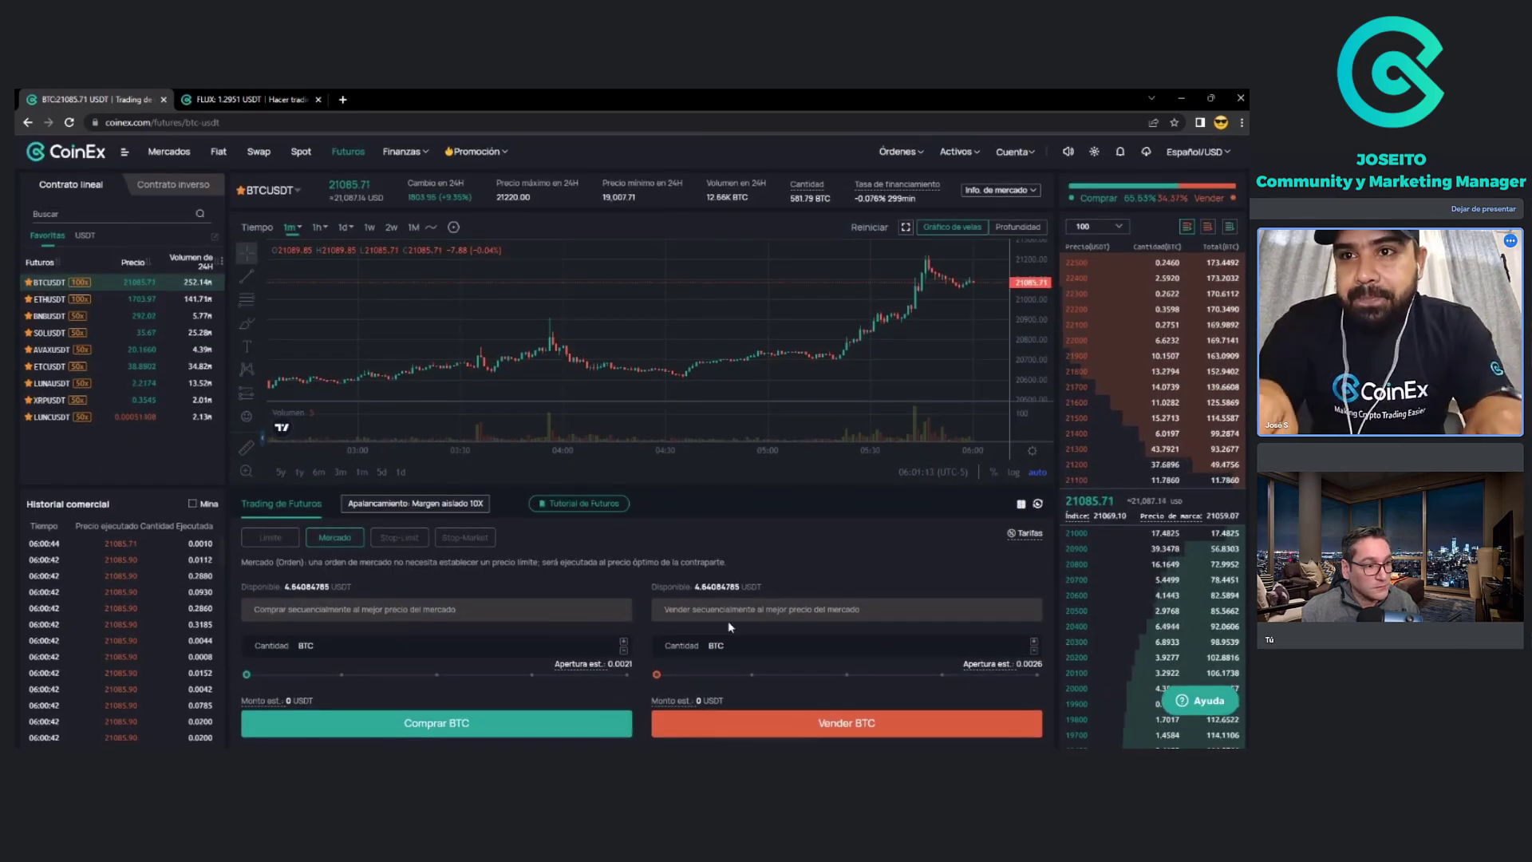
Examine the long BTCUSDT position's unrealized PNL, PNL%, mark price and position margin.
scroll(728, 621, down, 5)
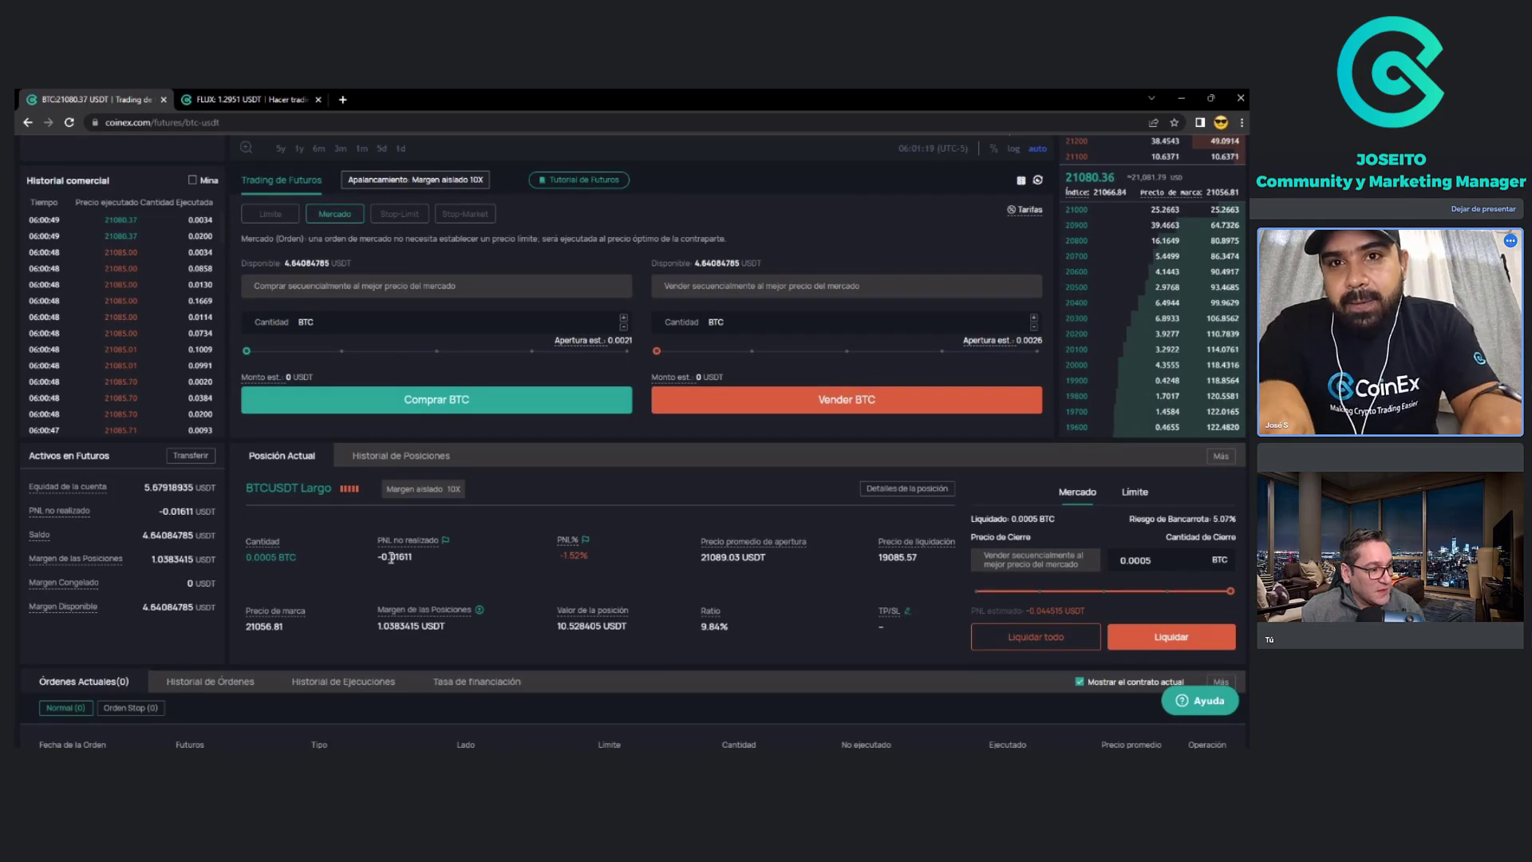
drag(391, 556, 419, 562)
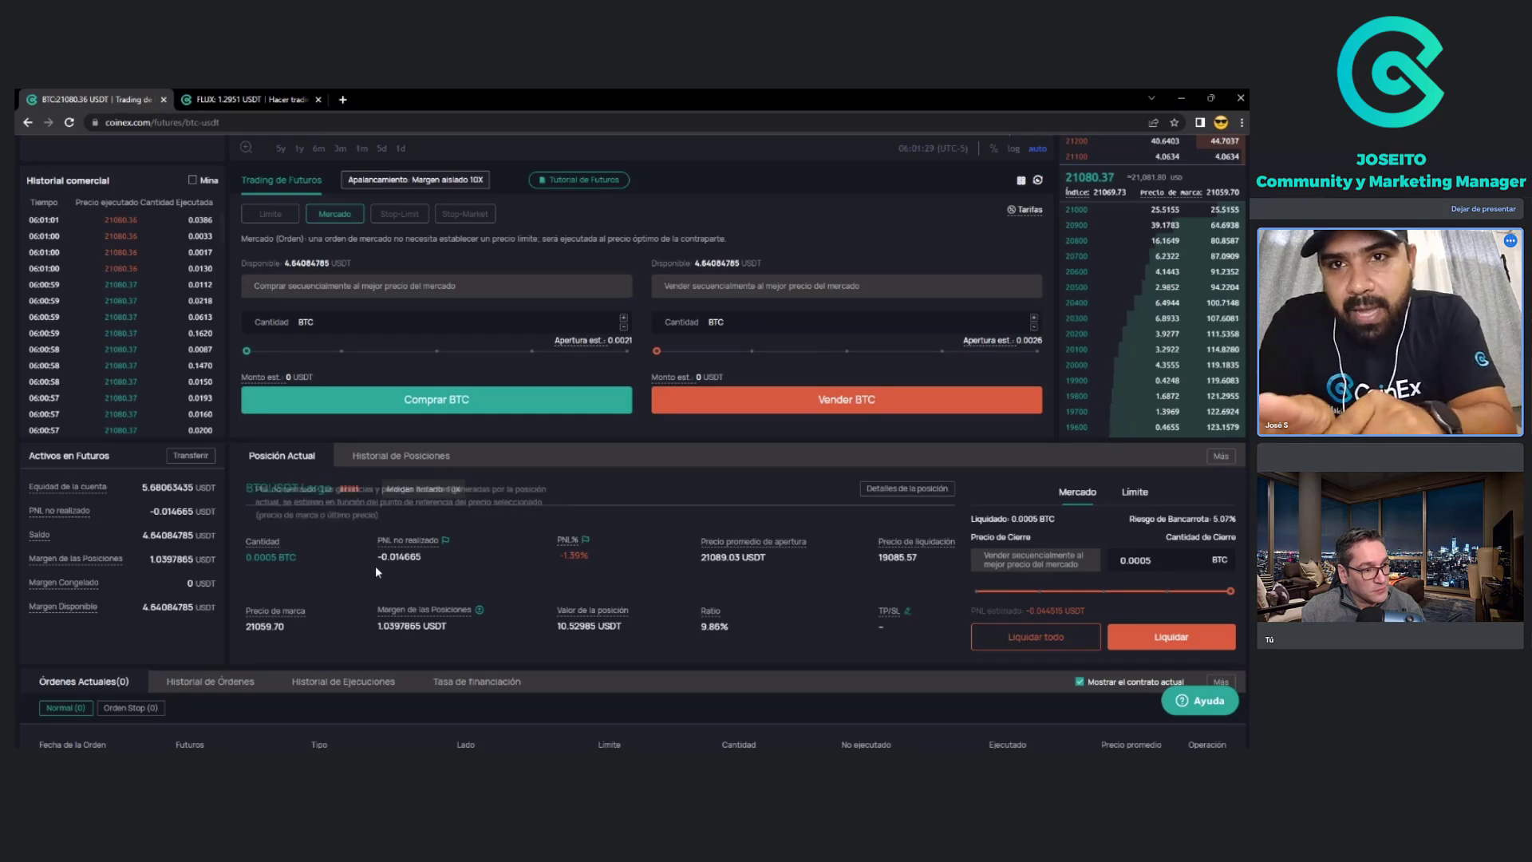
drag(561, 557, 592, 557)
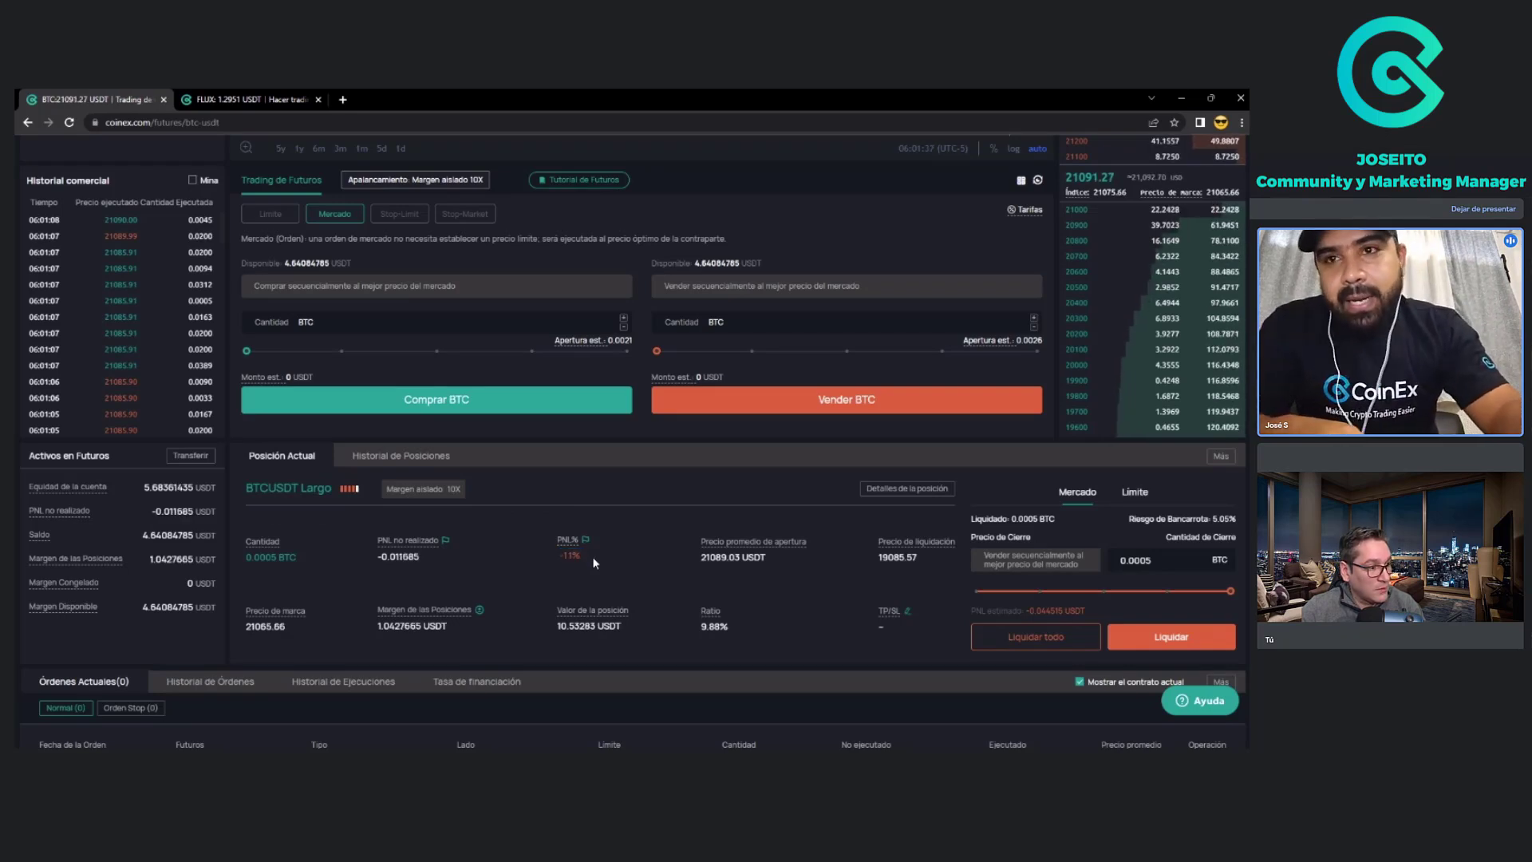
mouse_move(414, 545)
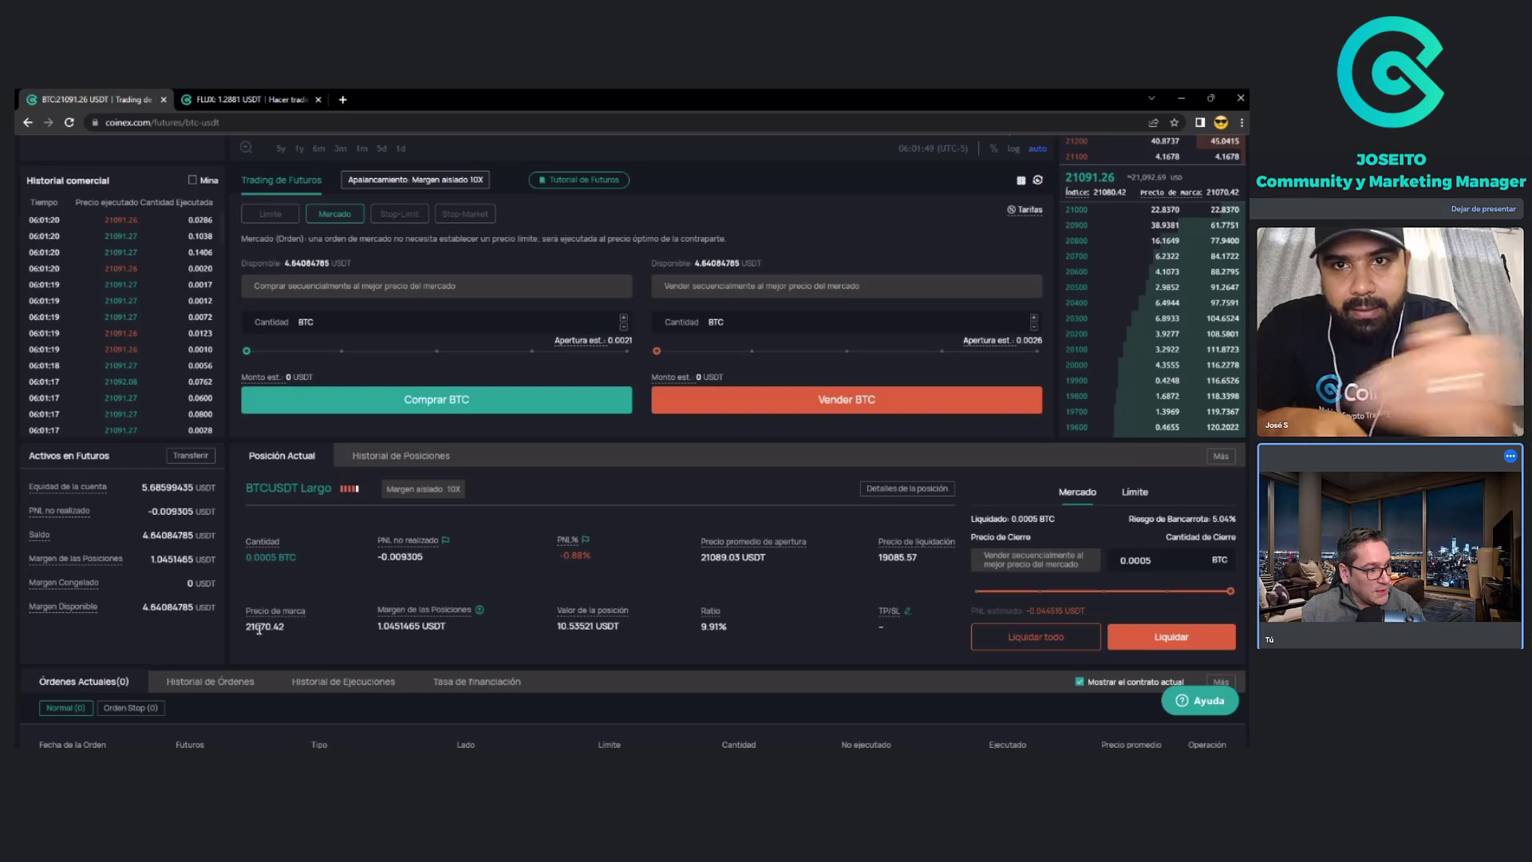
drag(255, 628, 275, 630)
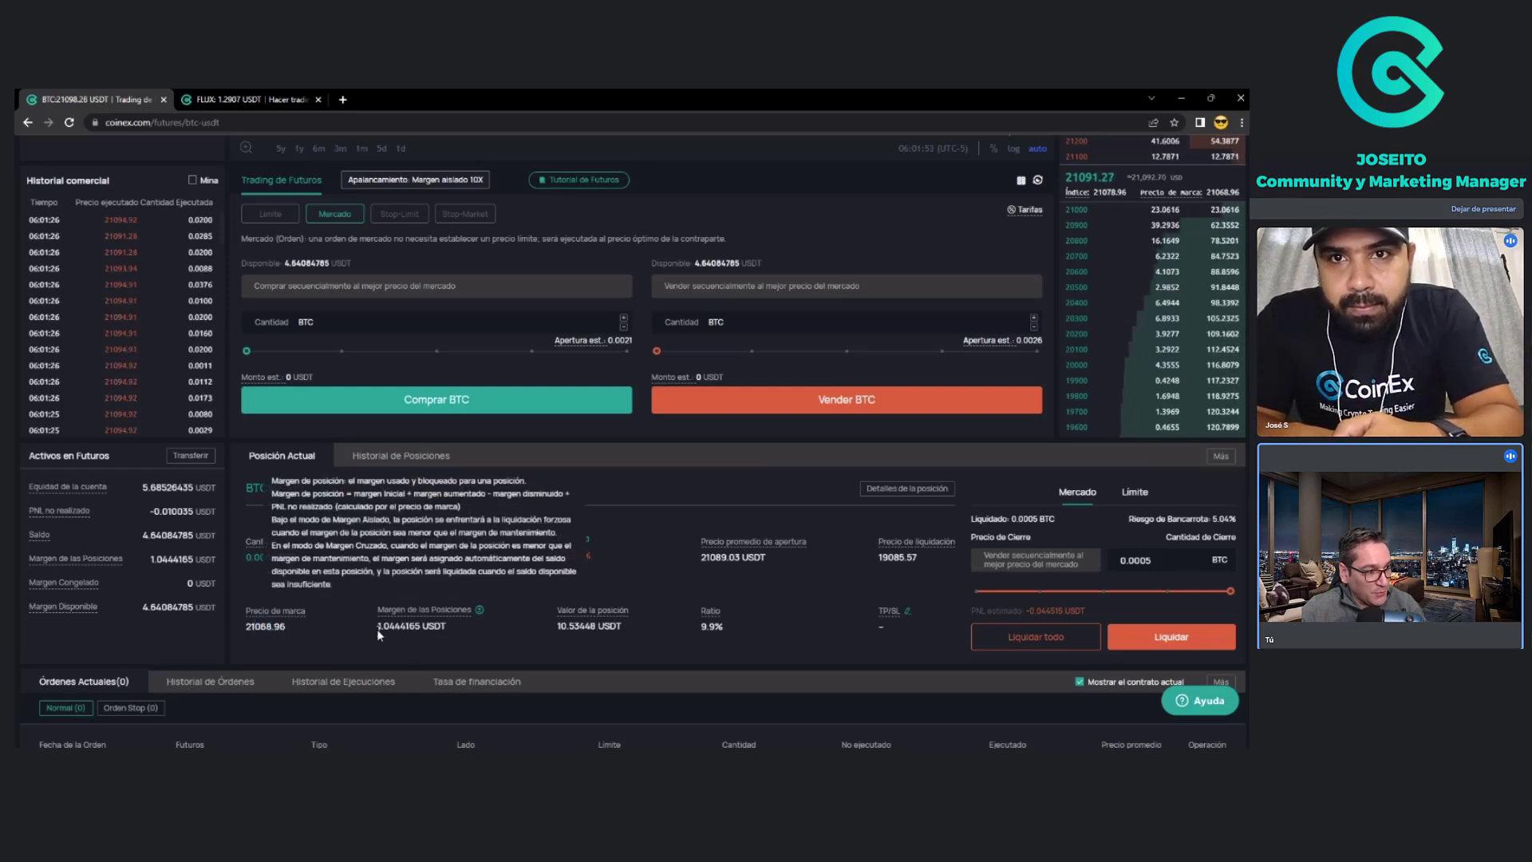
drag(377, 626, 427, 631)
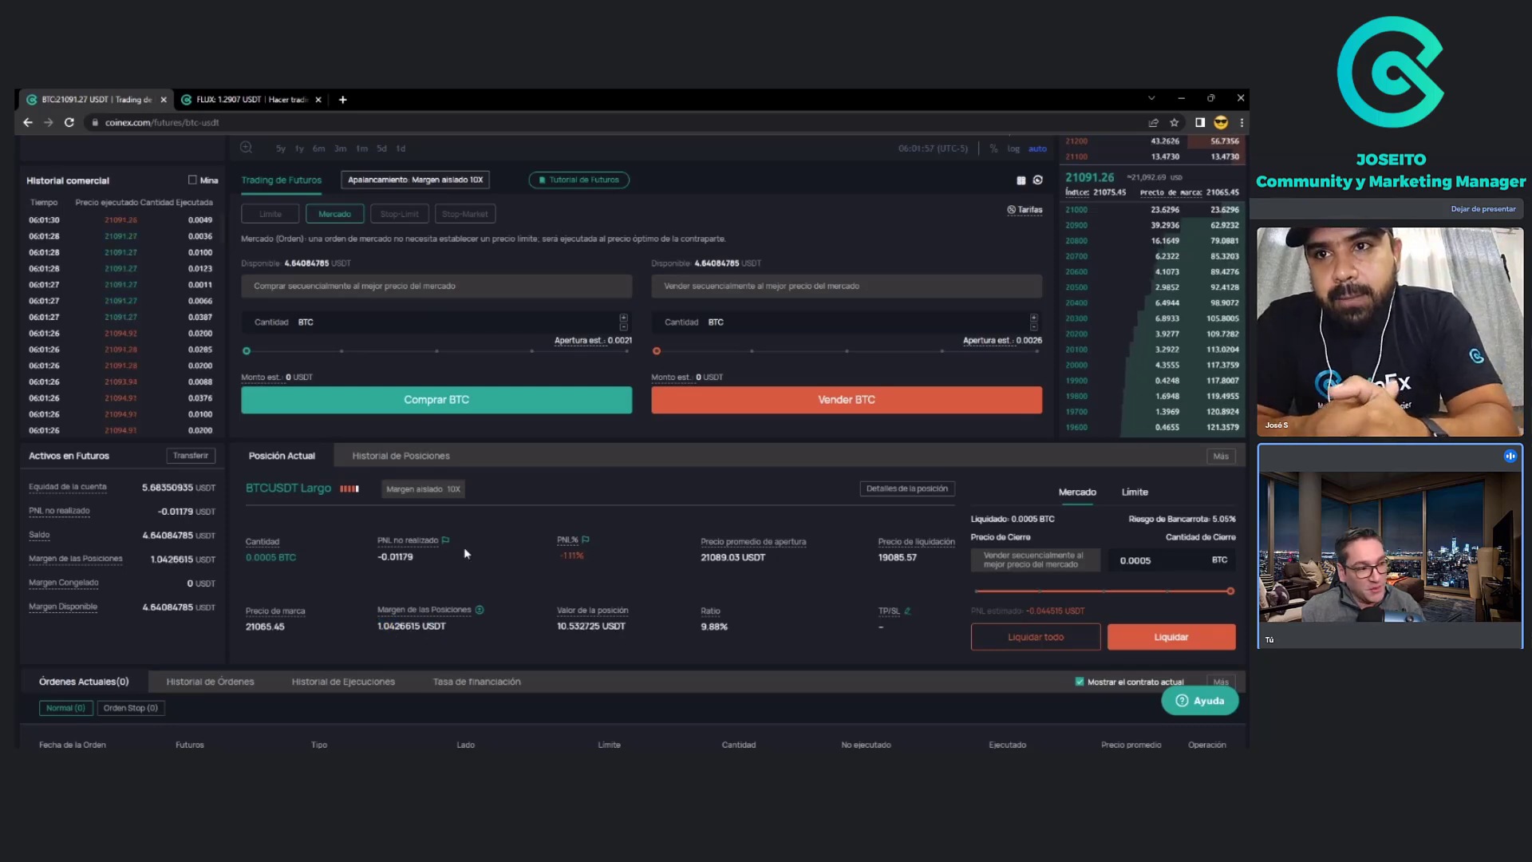
drag(416, 626, 377, 632)
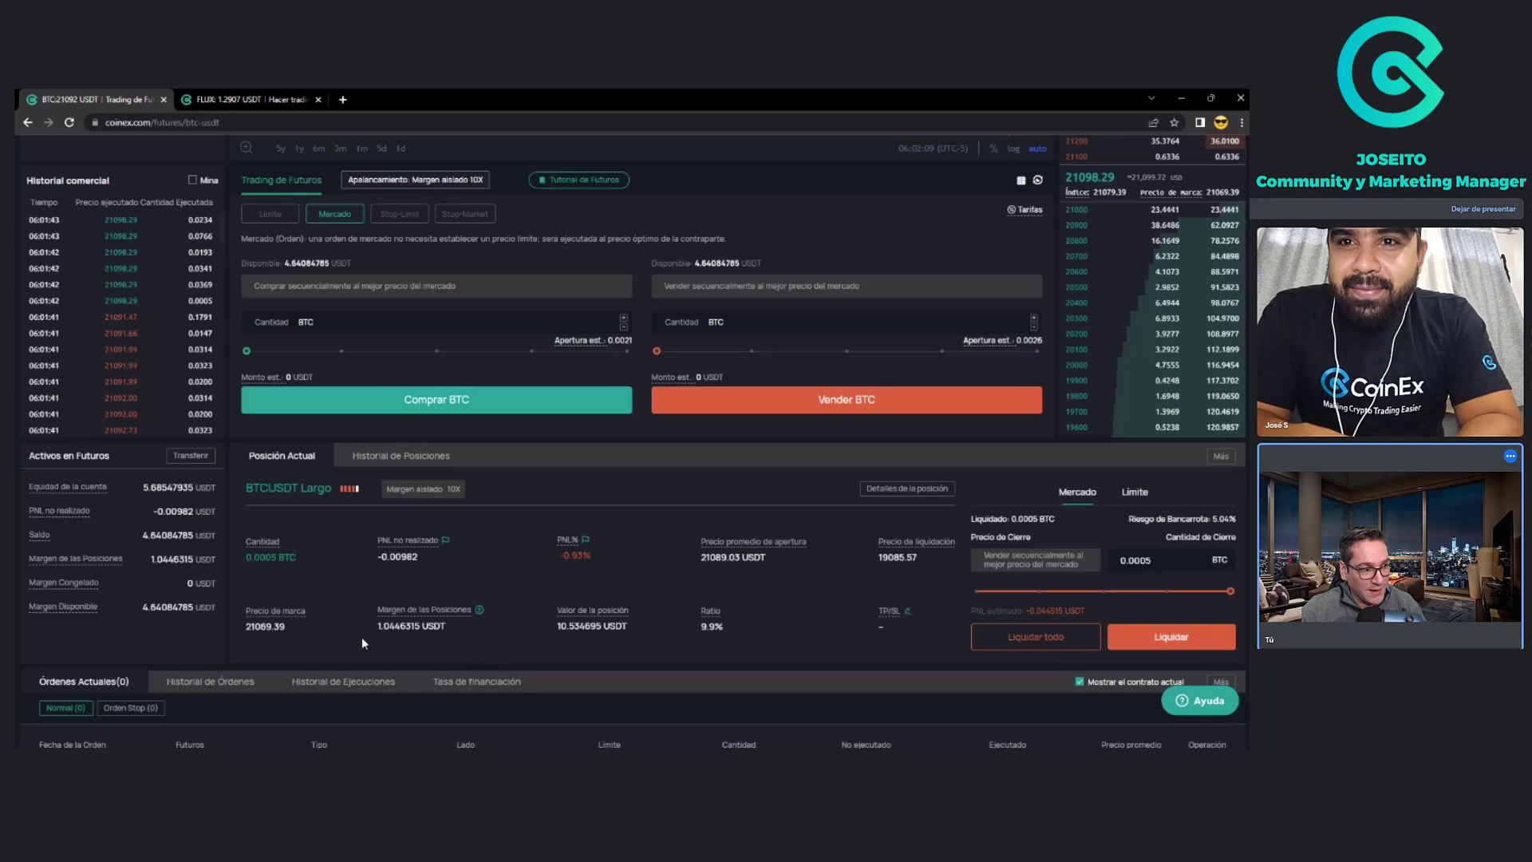
drag(377, 627, 439, 630)
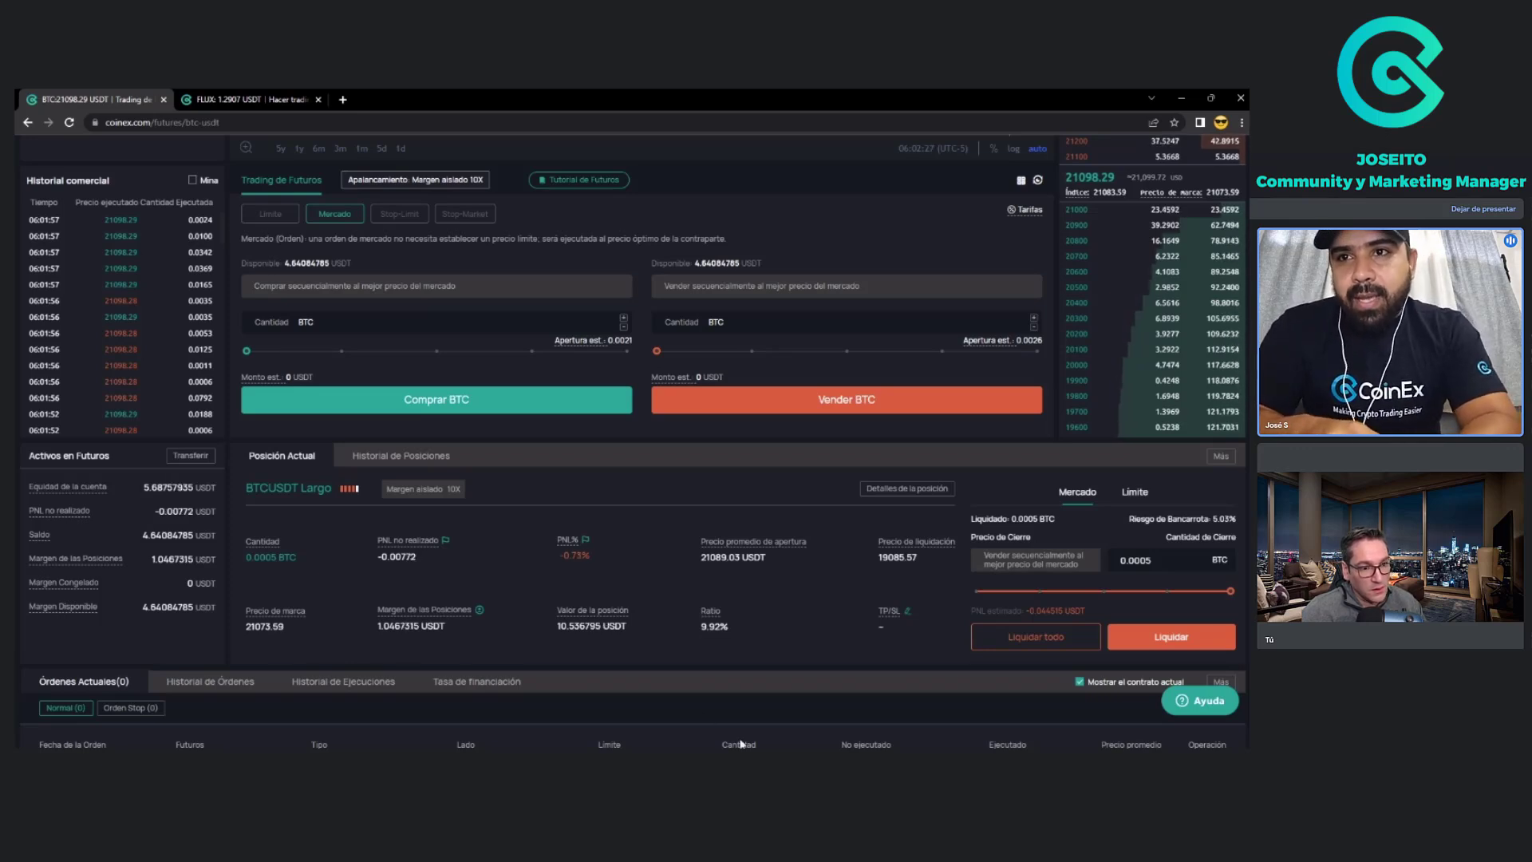
Compare the recent candles on the one-minute BTCUSDT chart with the figures of the open position.
mouse_move(745, 748)
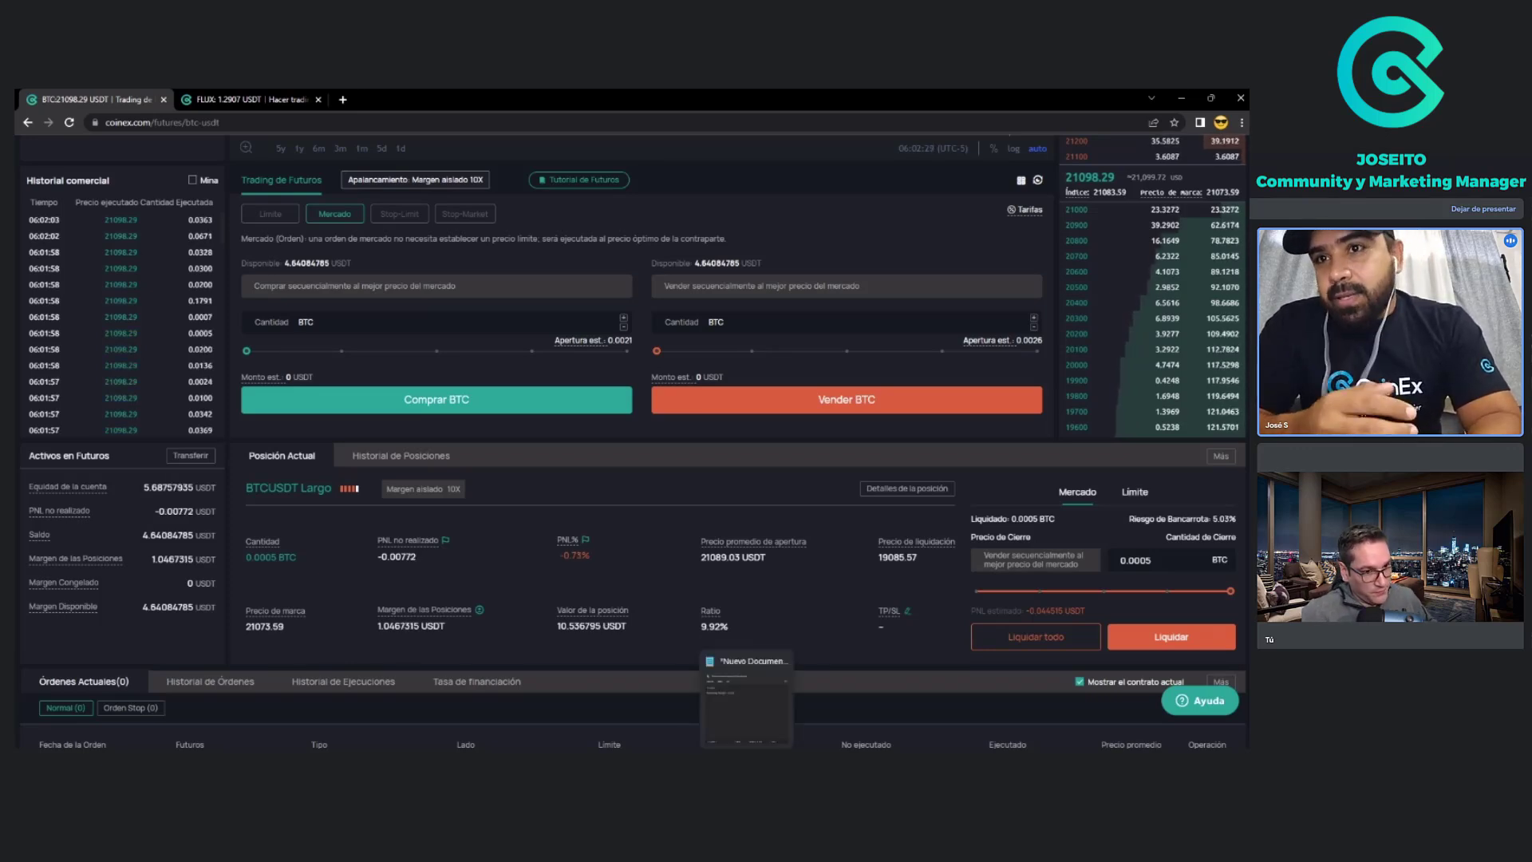
mouse_move(745, 702)
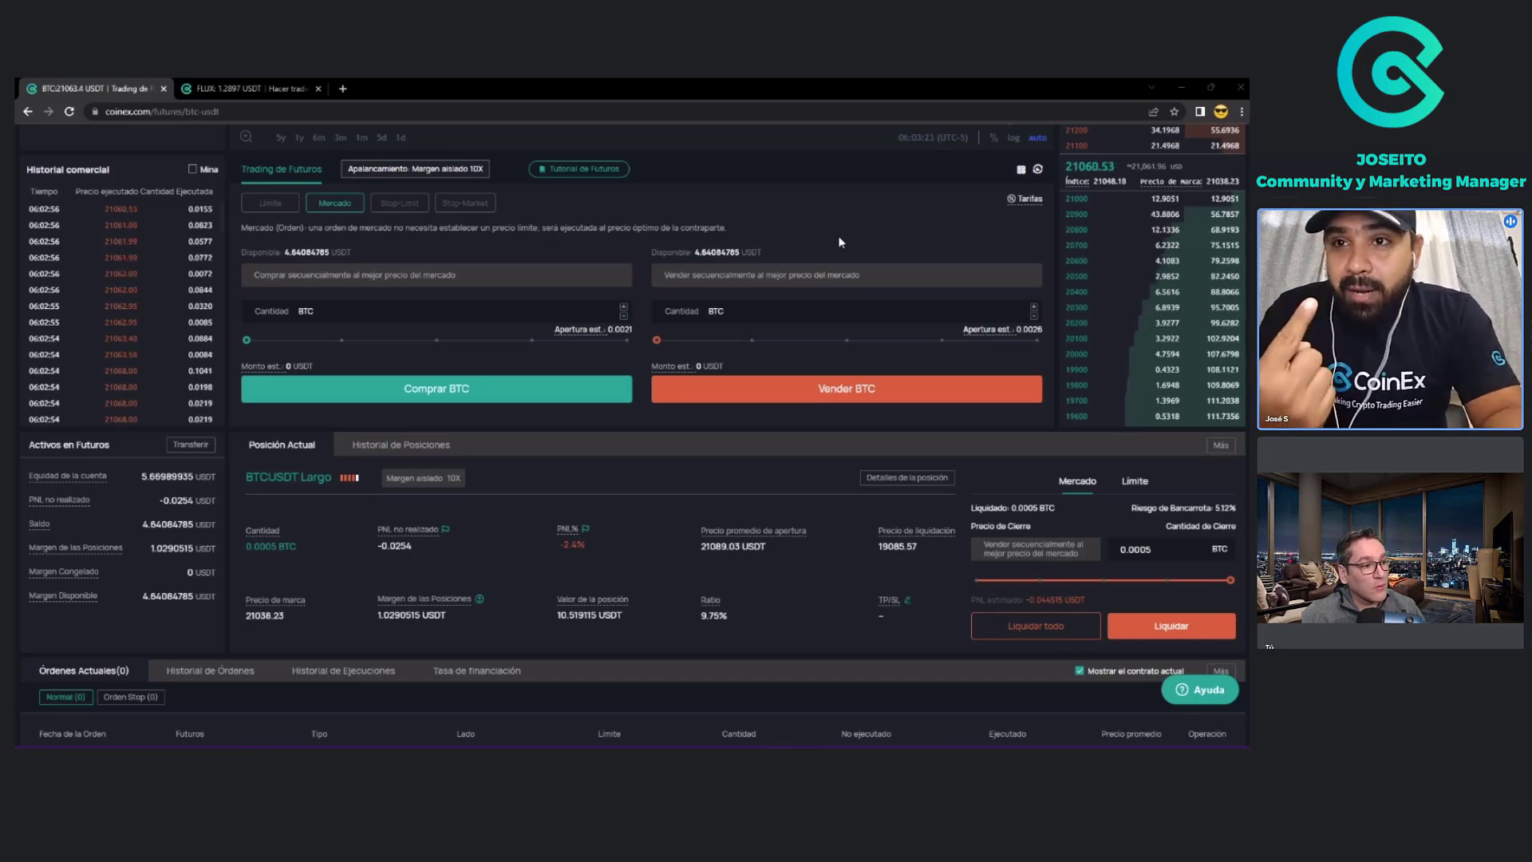
scroll(835, 252, up, 5)
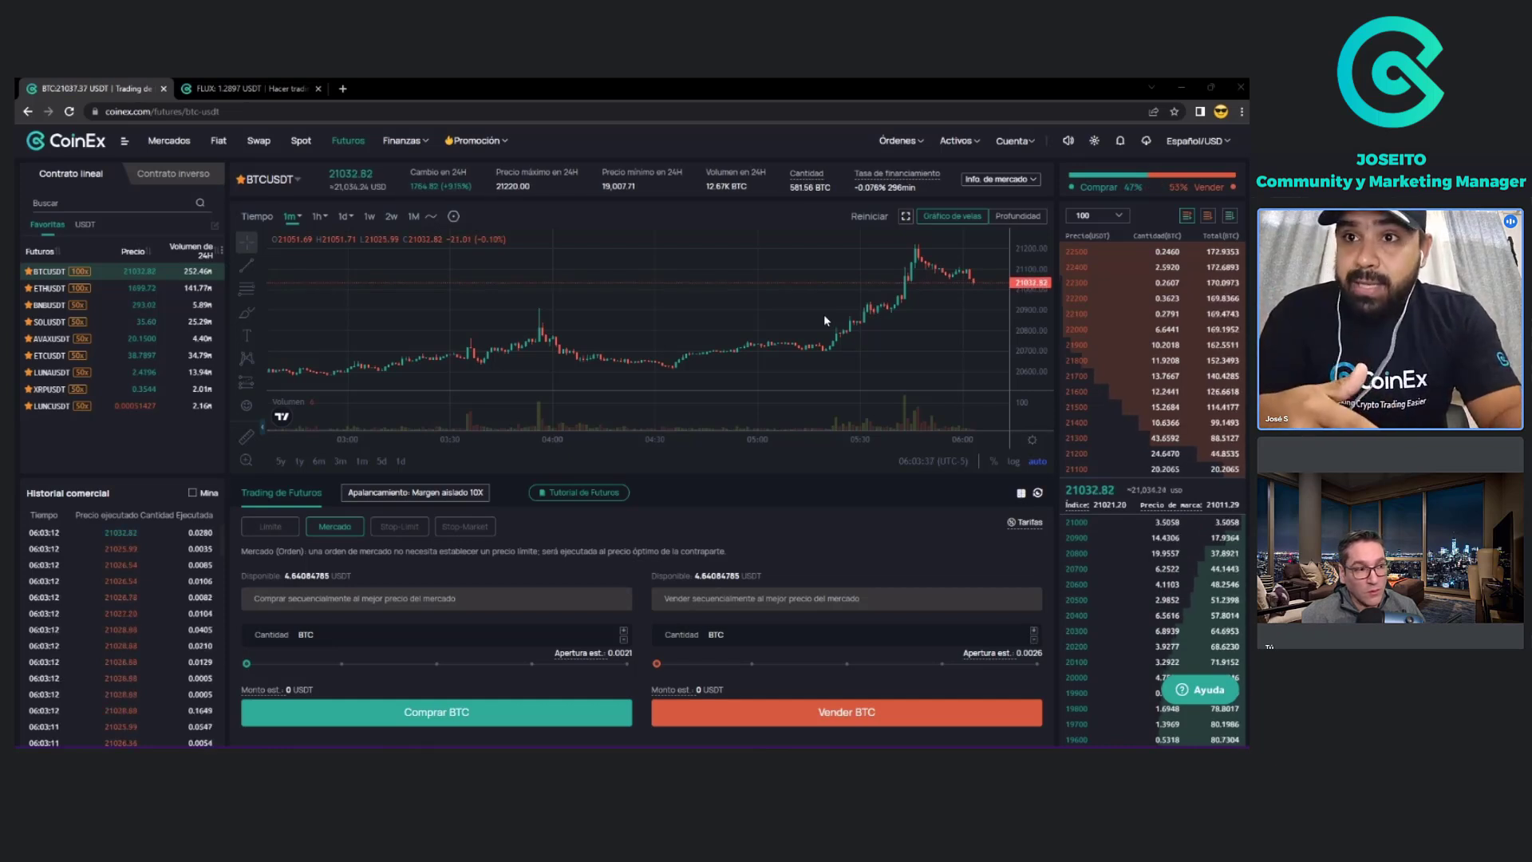
scroll(825, 319, up, 5)
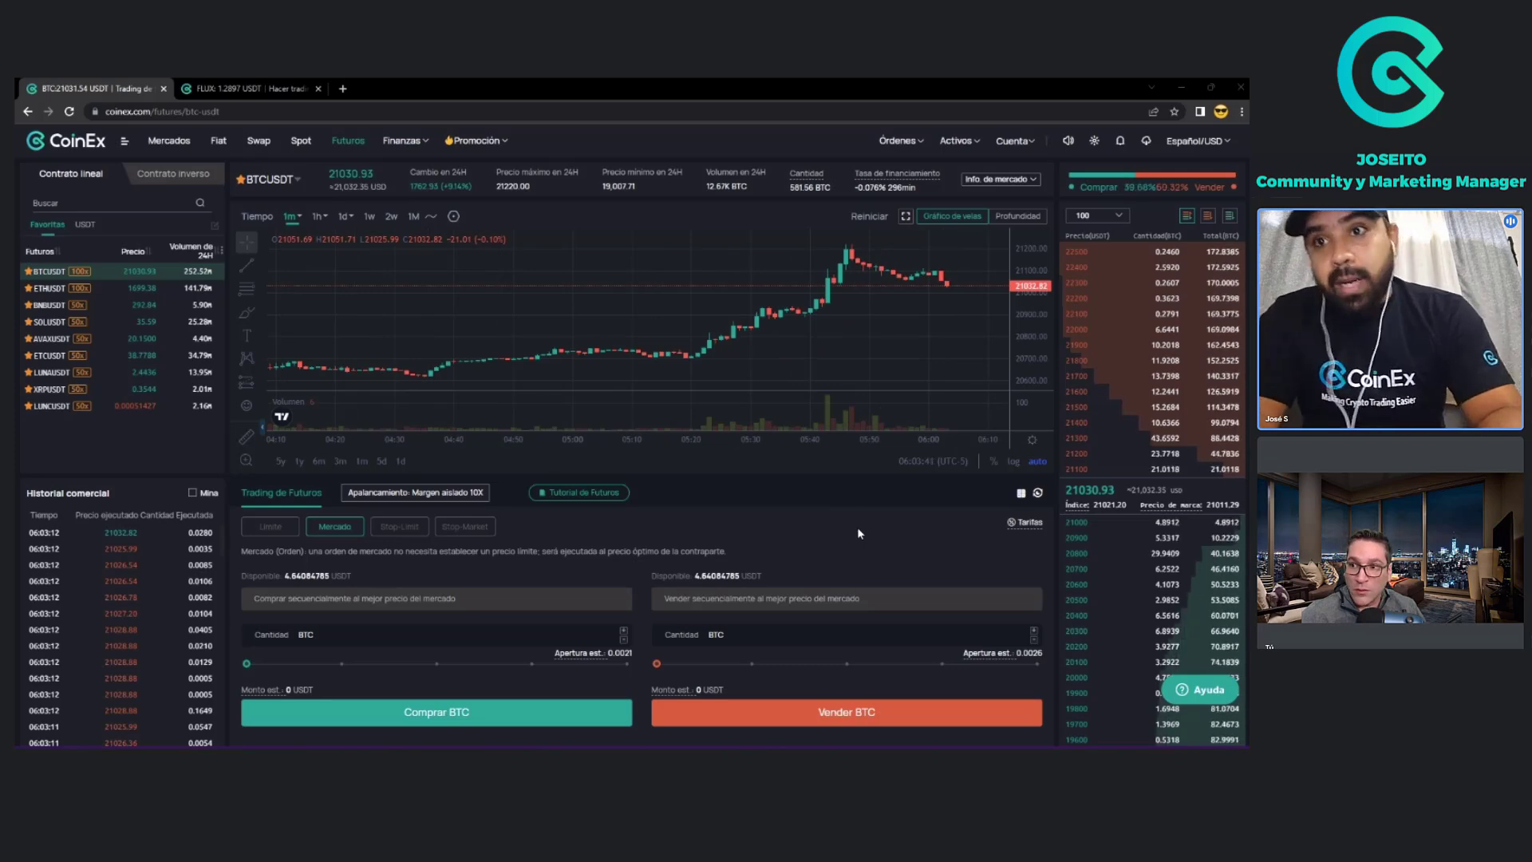
scroll(853, 541, down, 4)
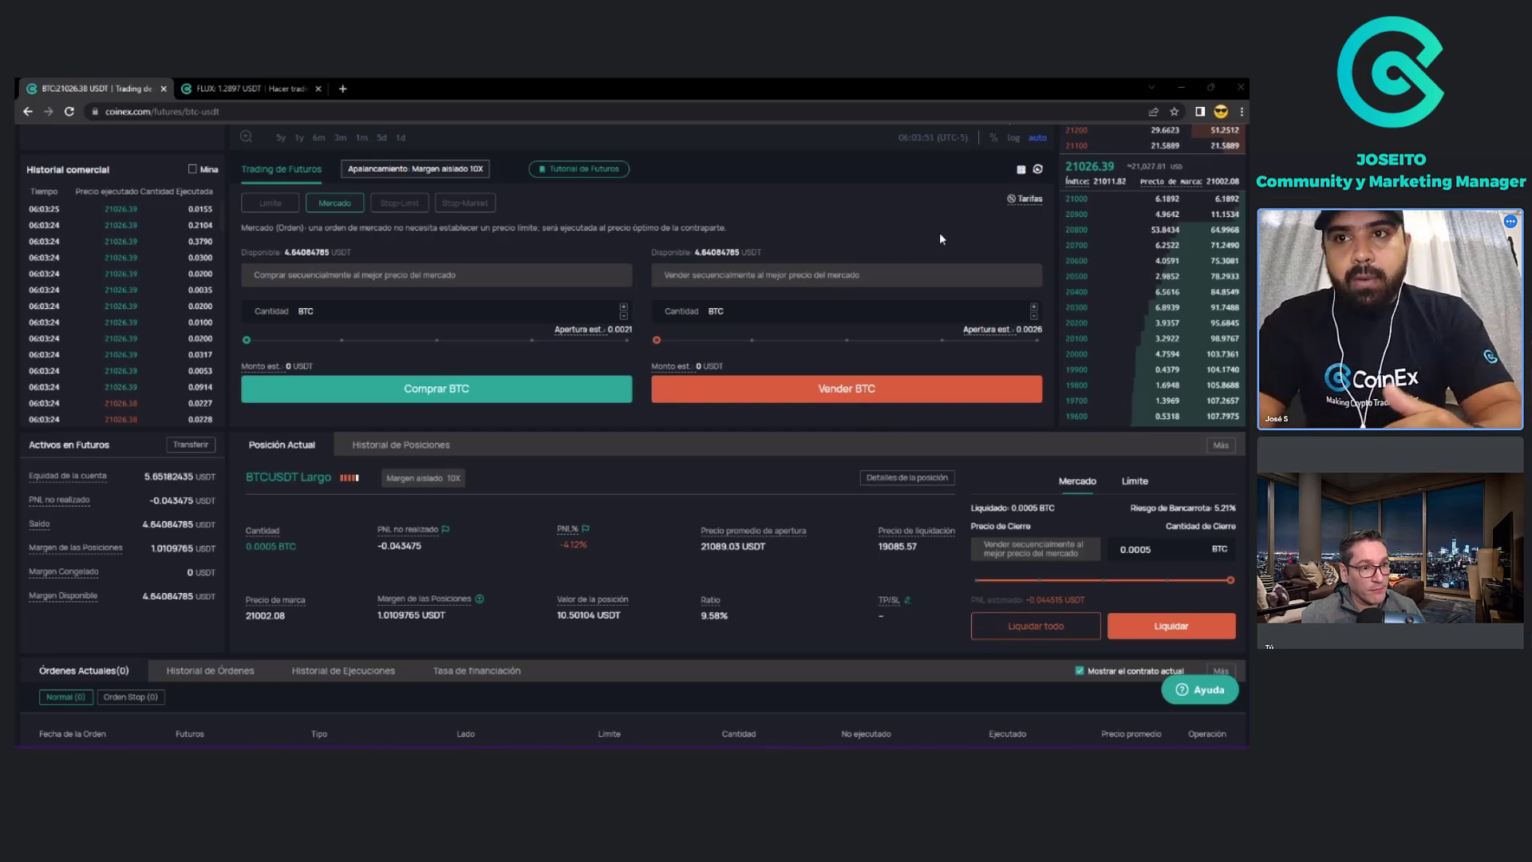
scroll(940, 232, up, 5)
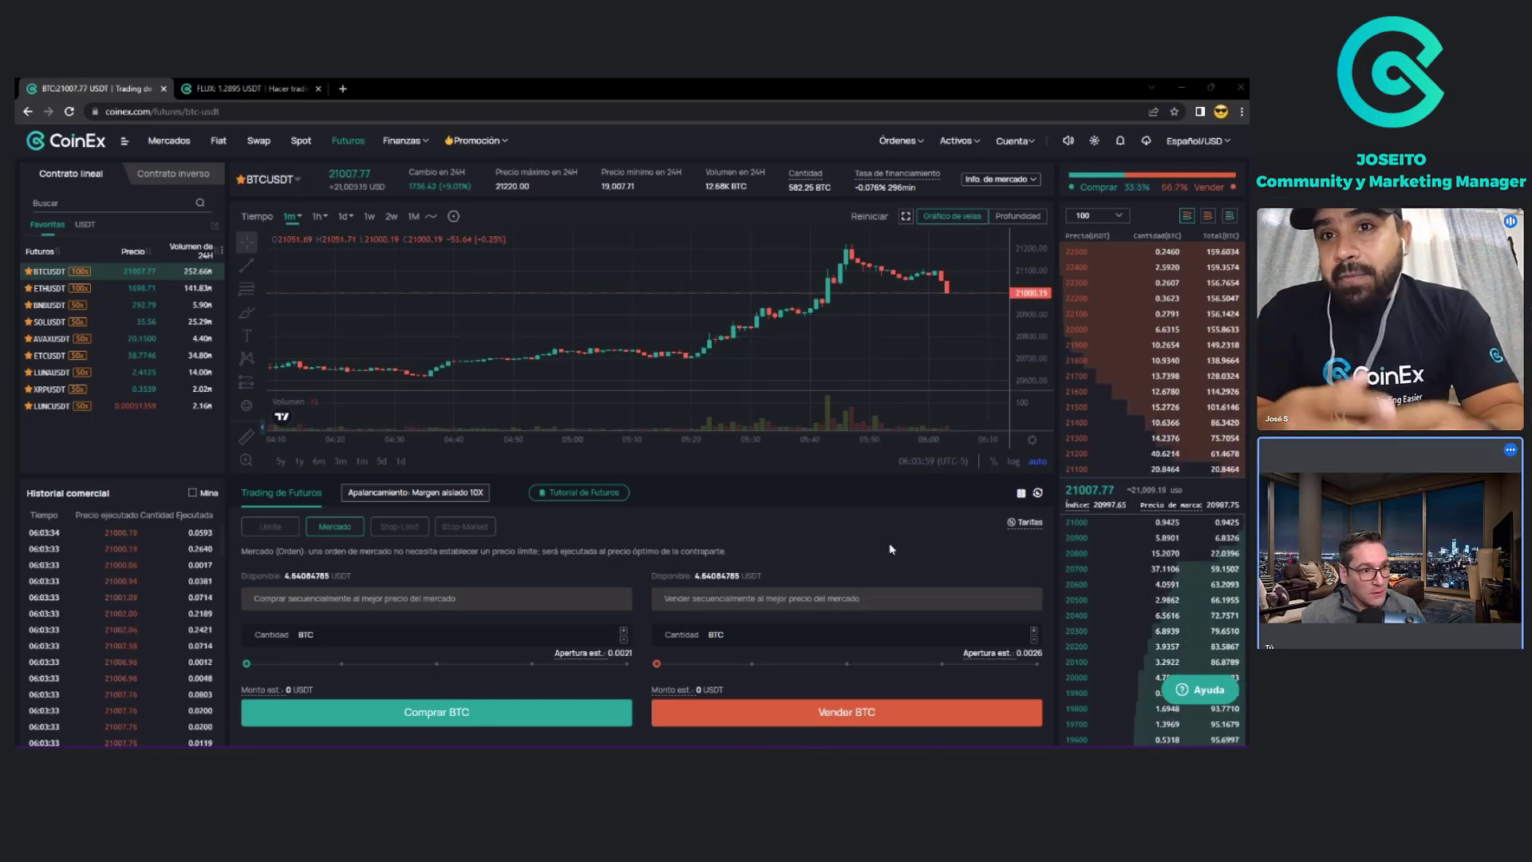
scroll(891, 547, down, 5)
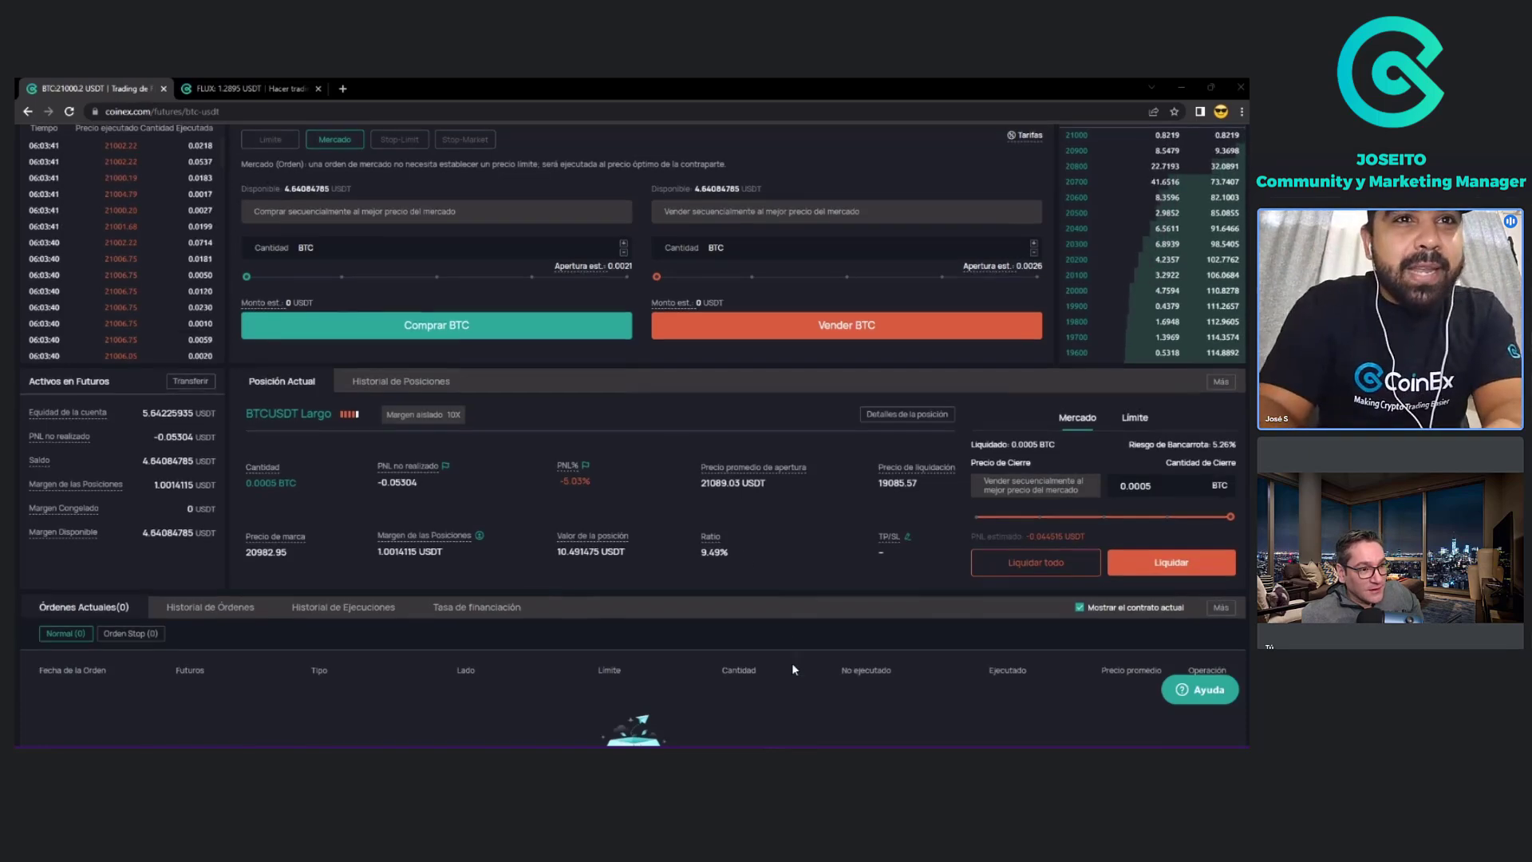
scroll(791, 668, up, 3)
Review the position's average opening price, liquidation price, PNL% and position margin.
scroll(794, 664, down, 2)
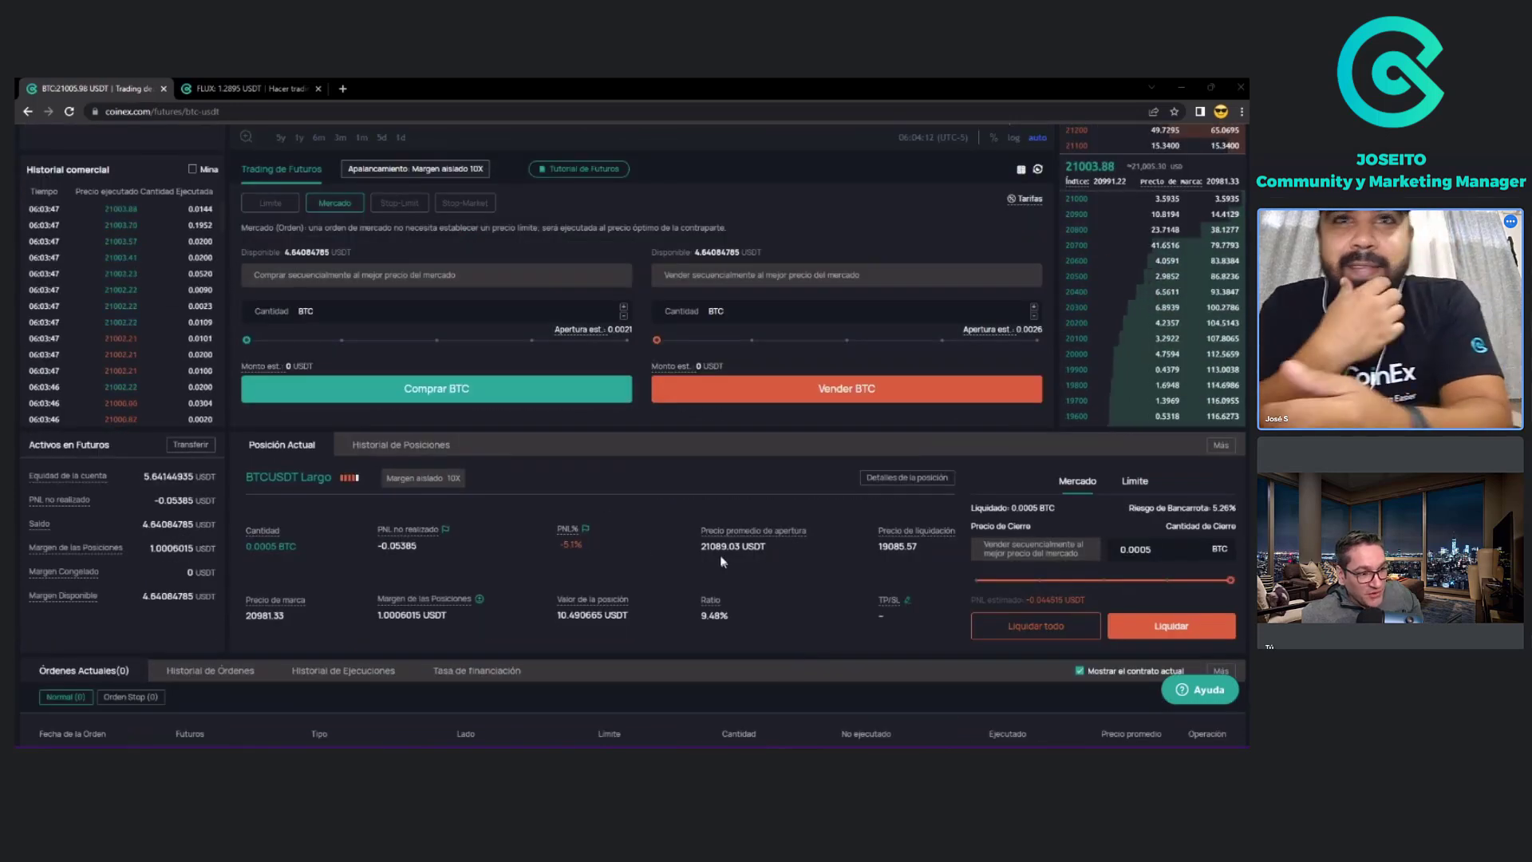
drag(702, 546, 728, 550)
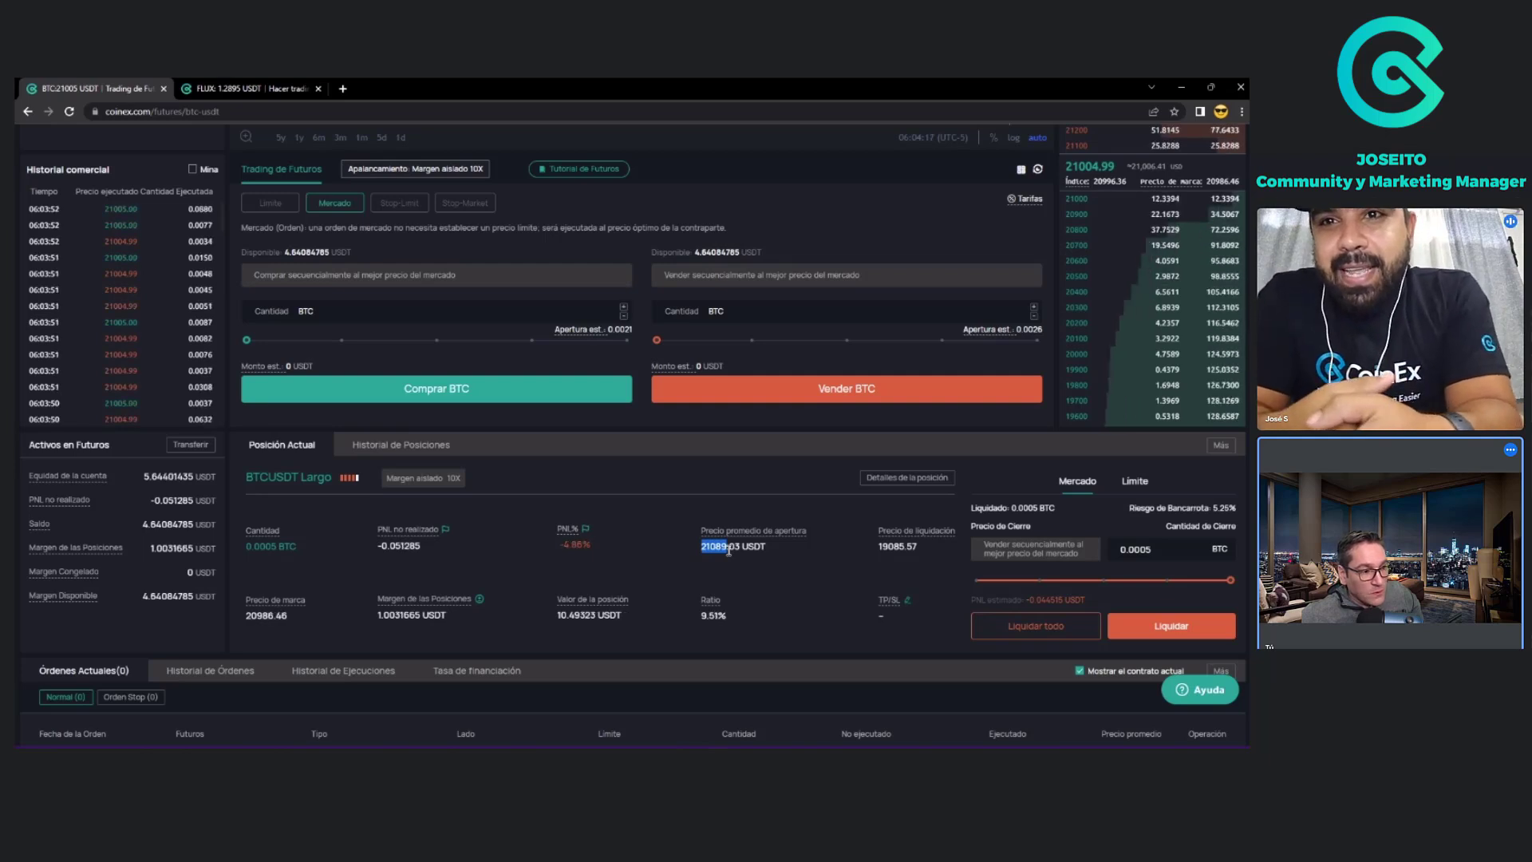
click(887, 549)
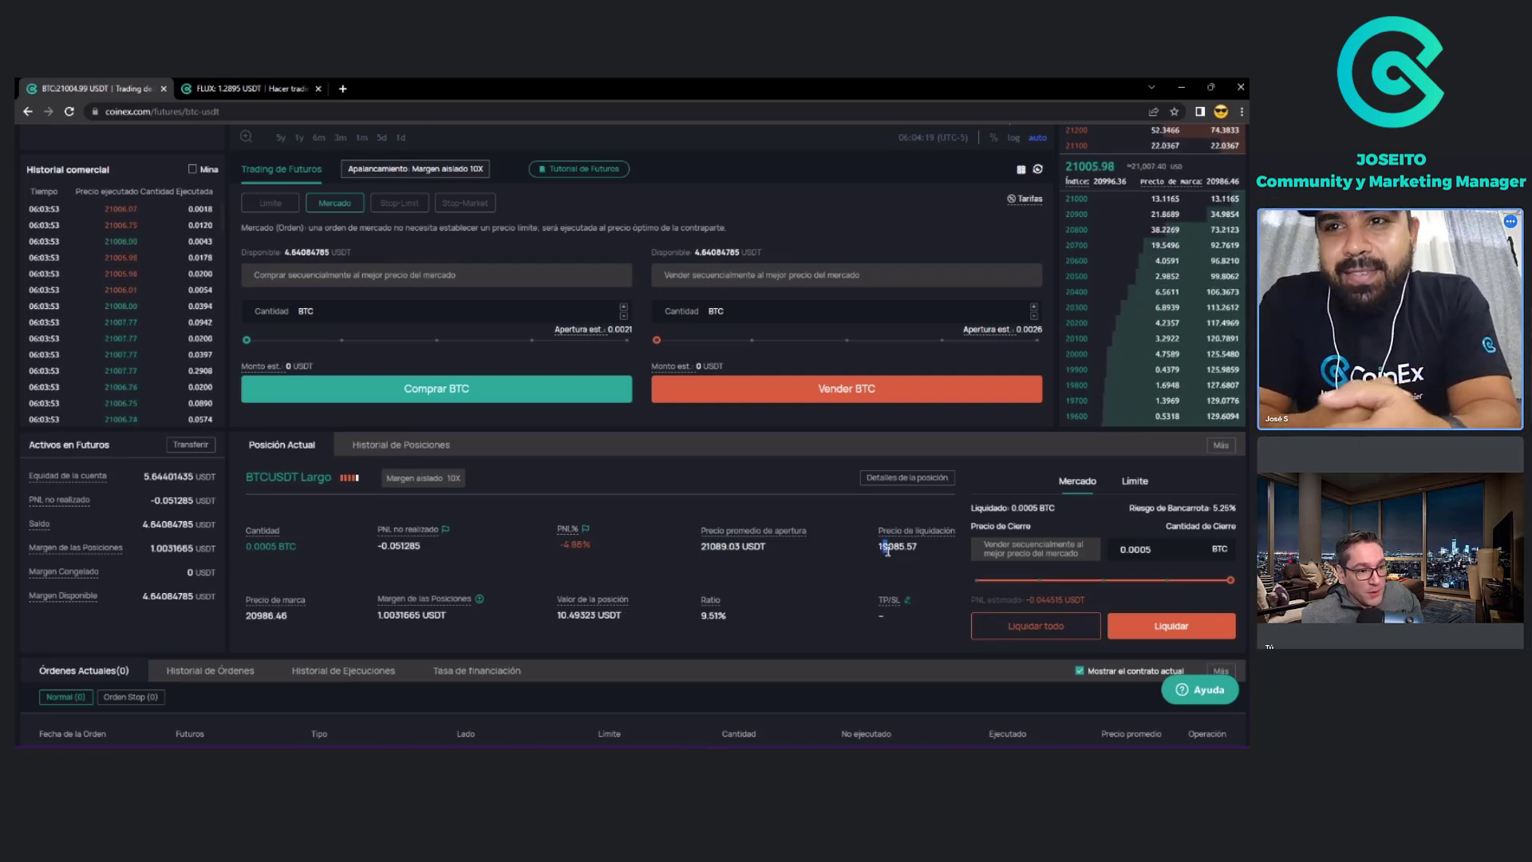
drag(885, 549, 907, 551)
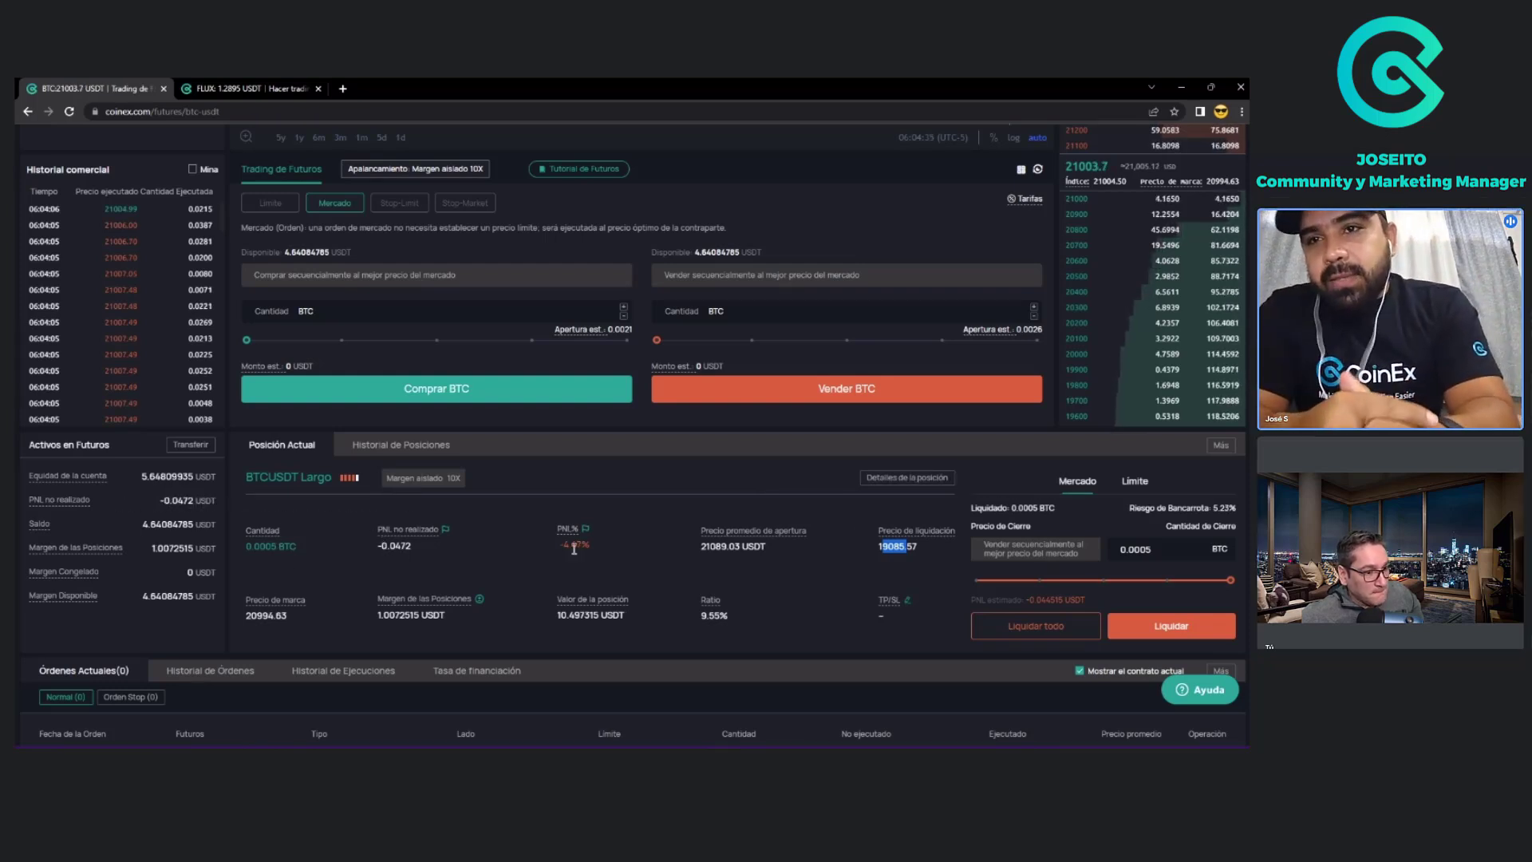
click(796, 551)
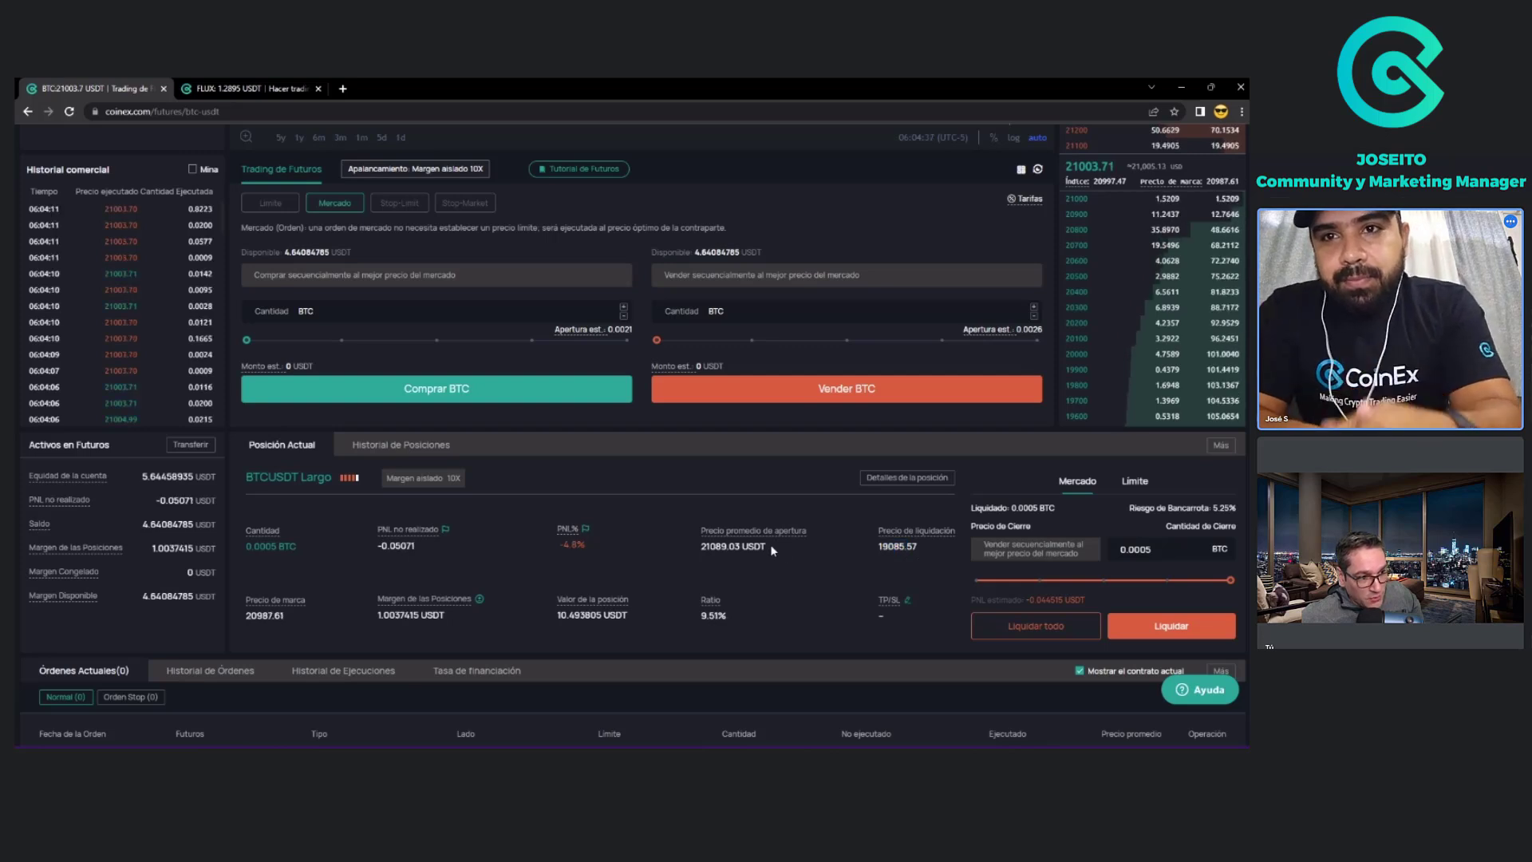
double_click(899, 547)
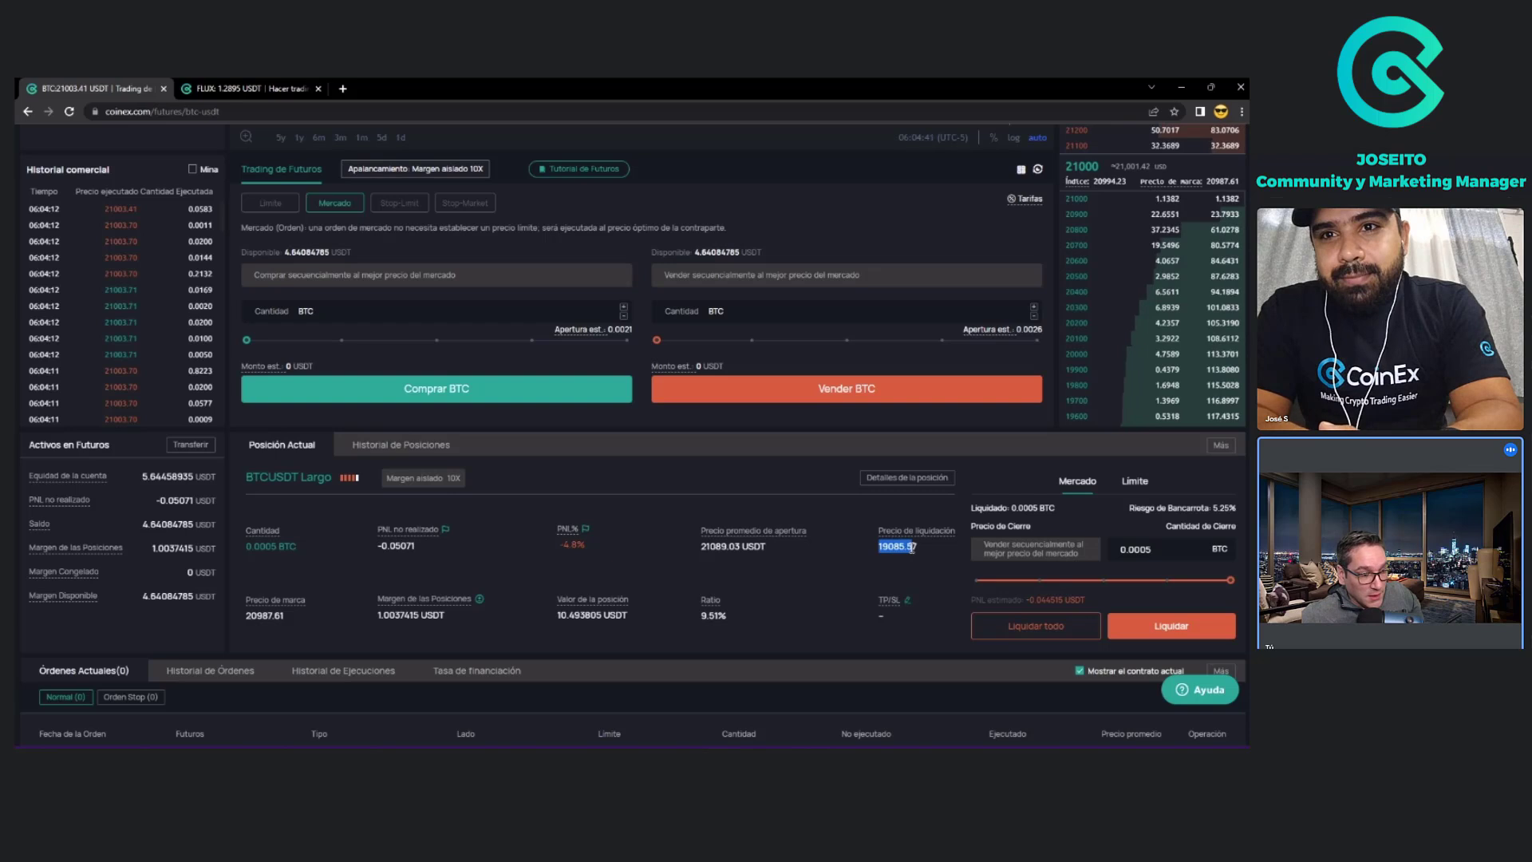
mouse_move(590, 546)
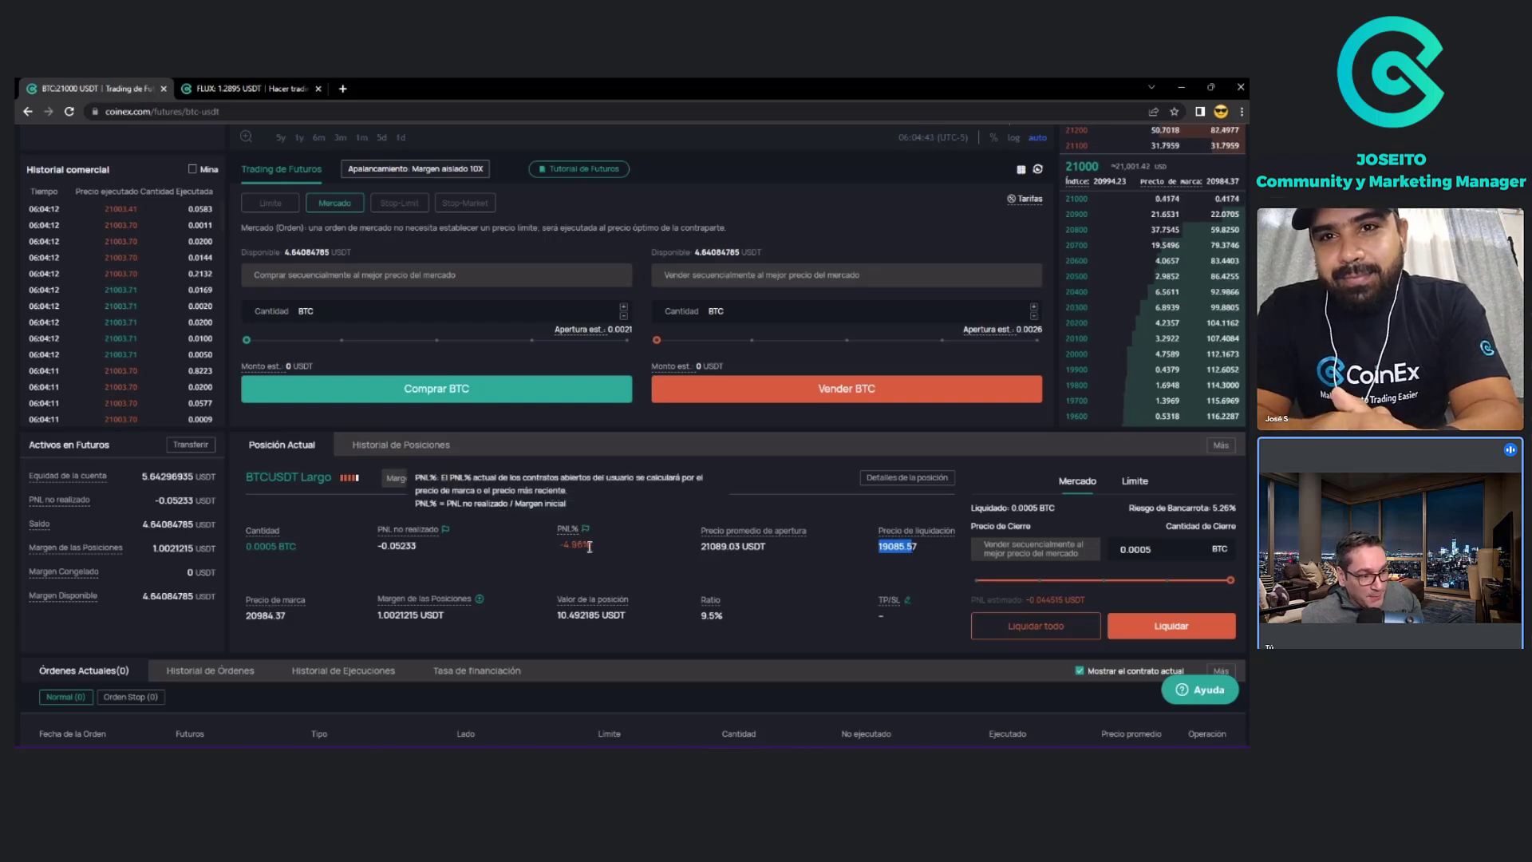
drag(590, 546, 563, 547)
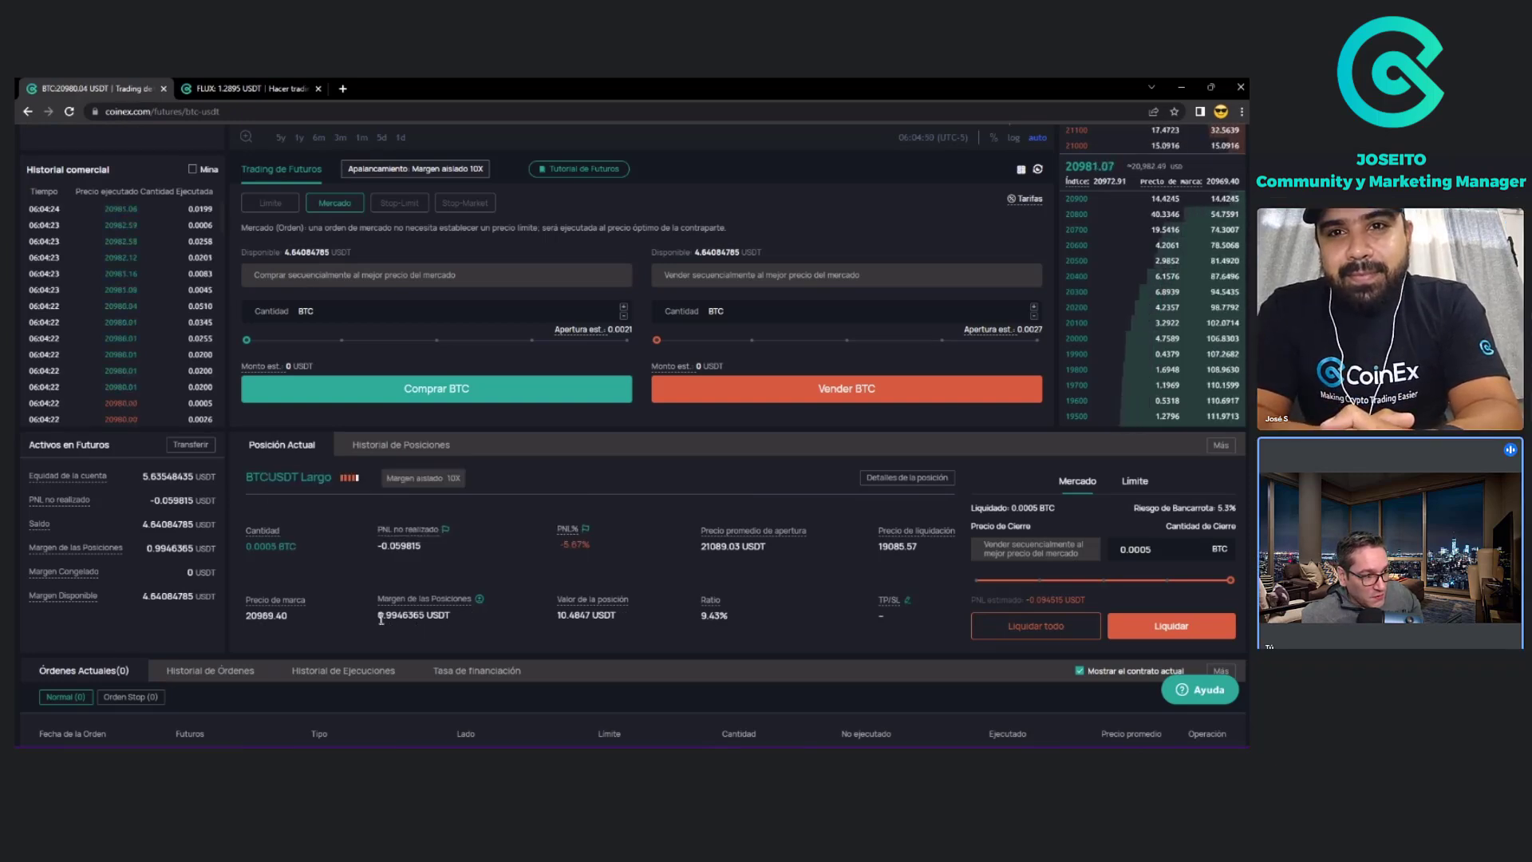
drag(377, 618, 400, 619)
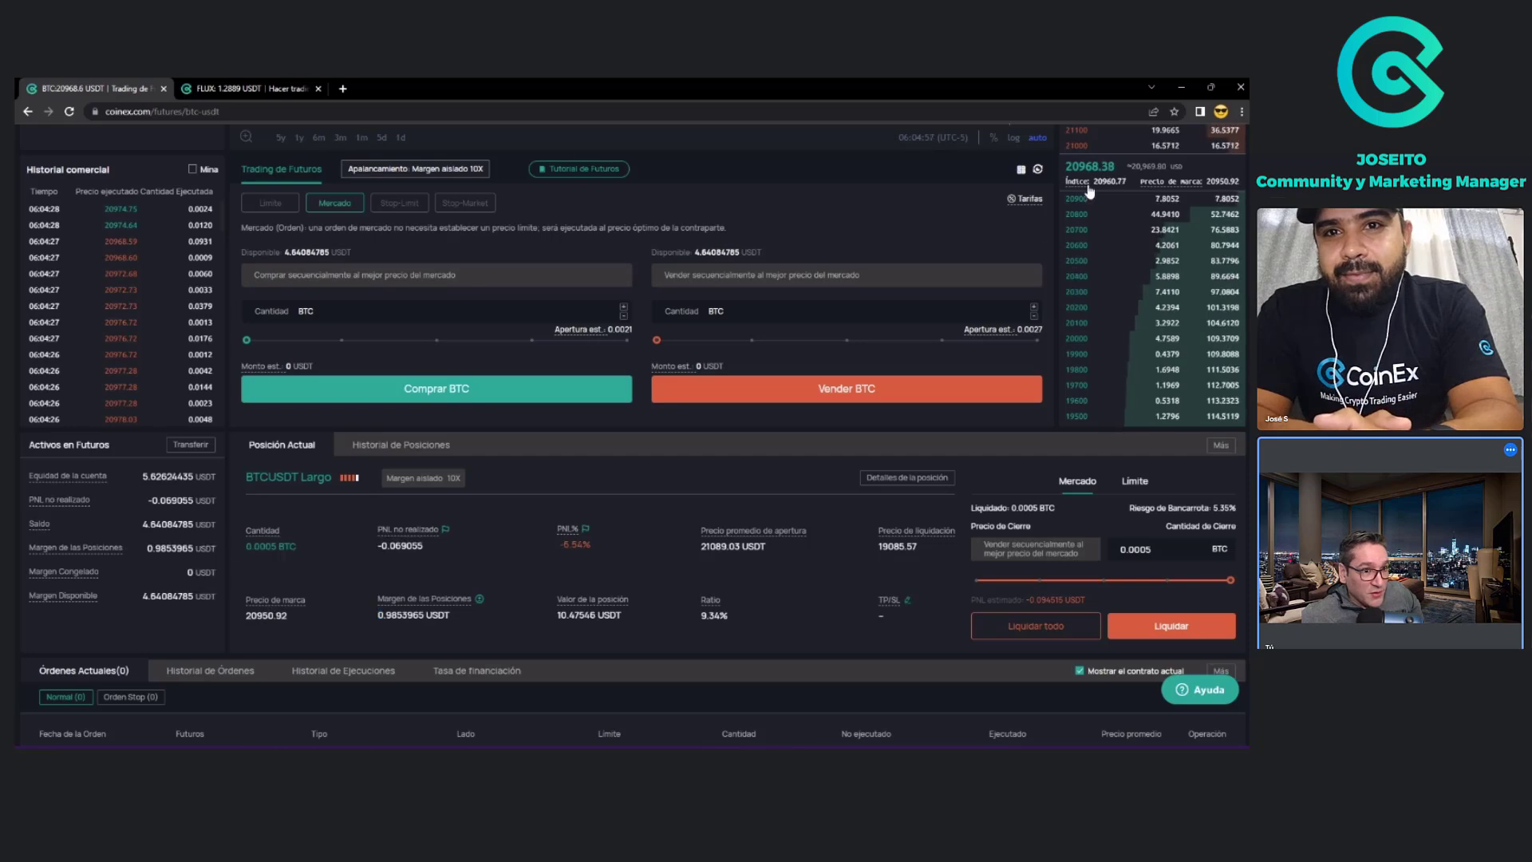
Read the explanation of the index price in the order book and check the position's mark price and value.
scroll(1089, 191, up, 3)
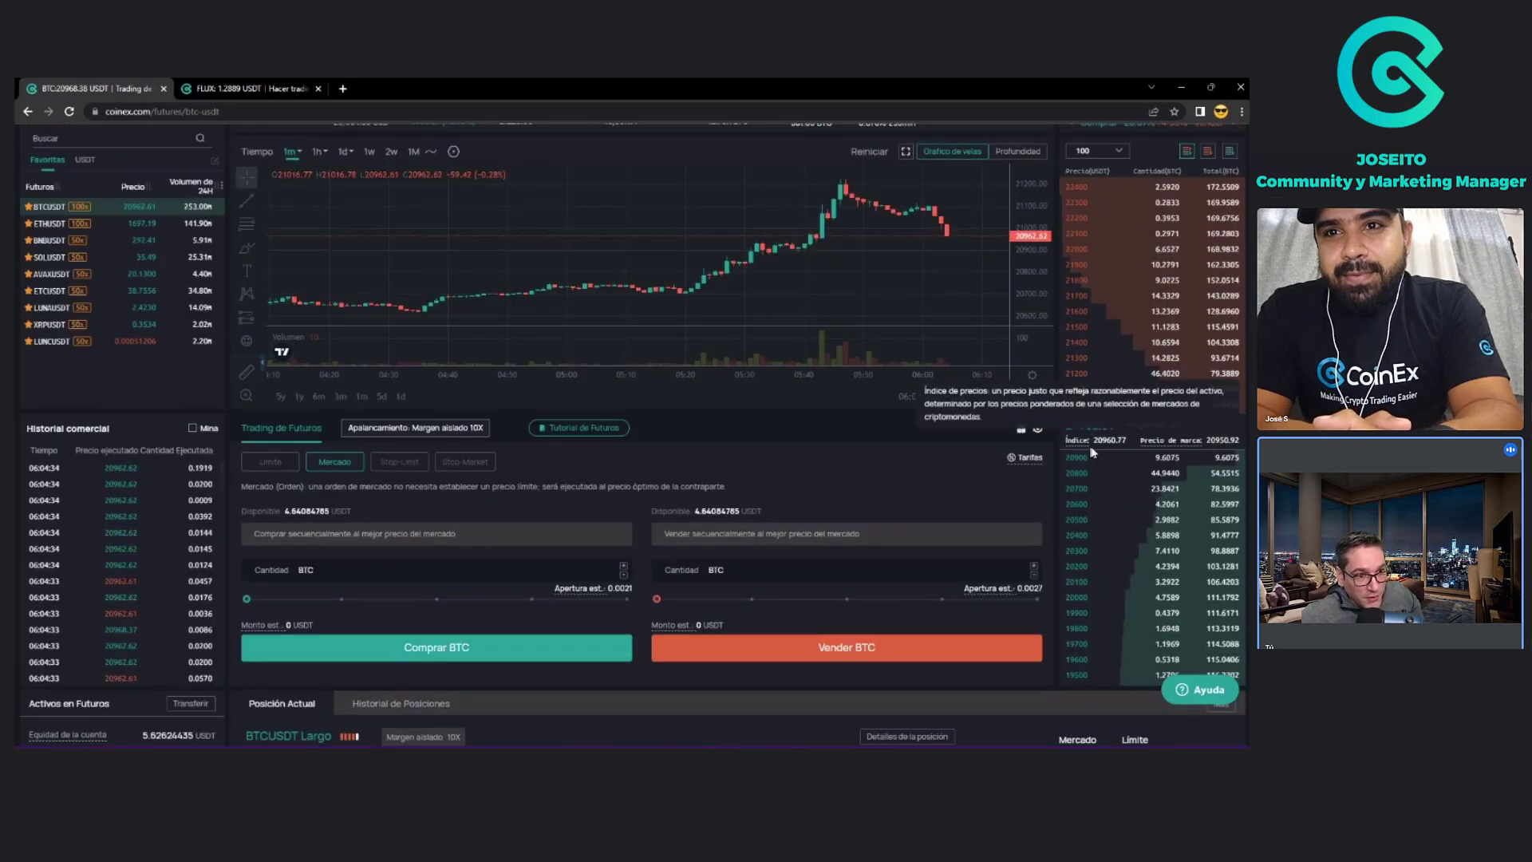
scroll(1091, 452, down, 3)
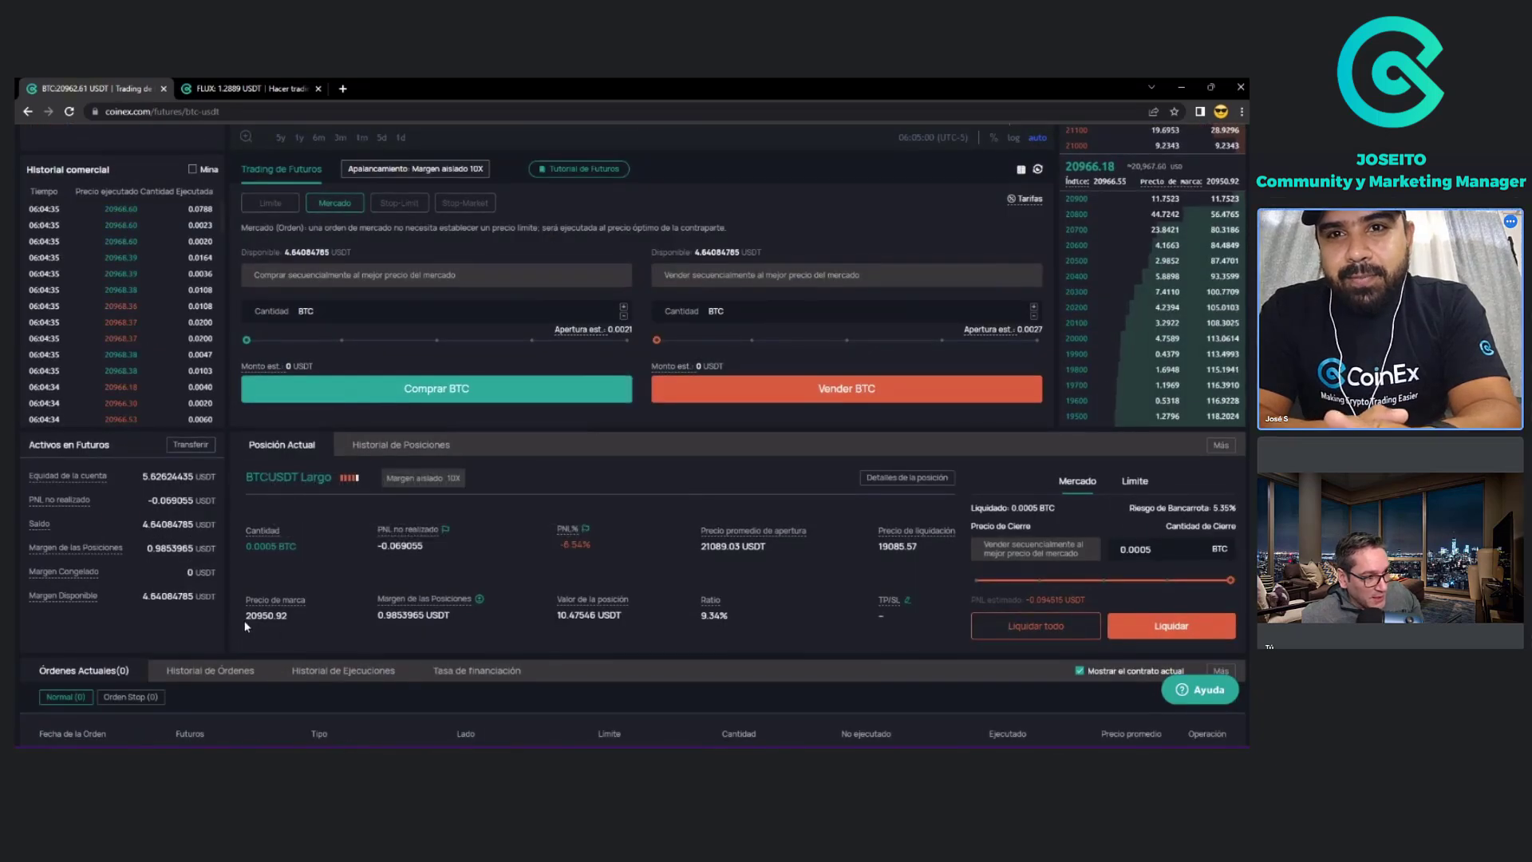
mouse_move(562, 615)
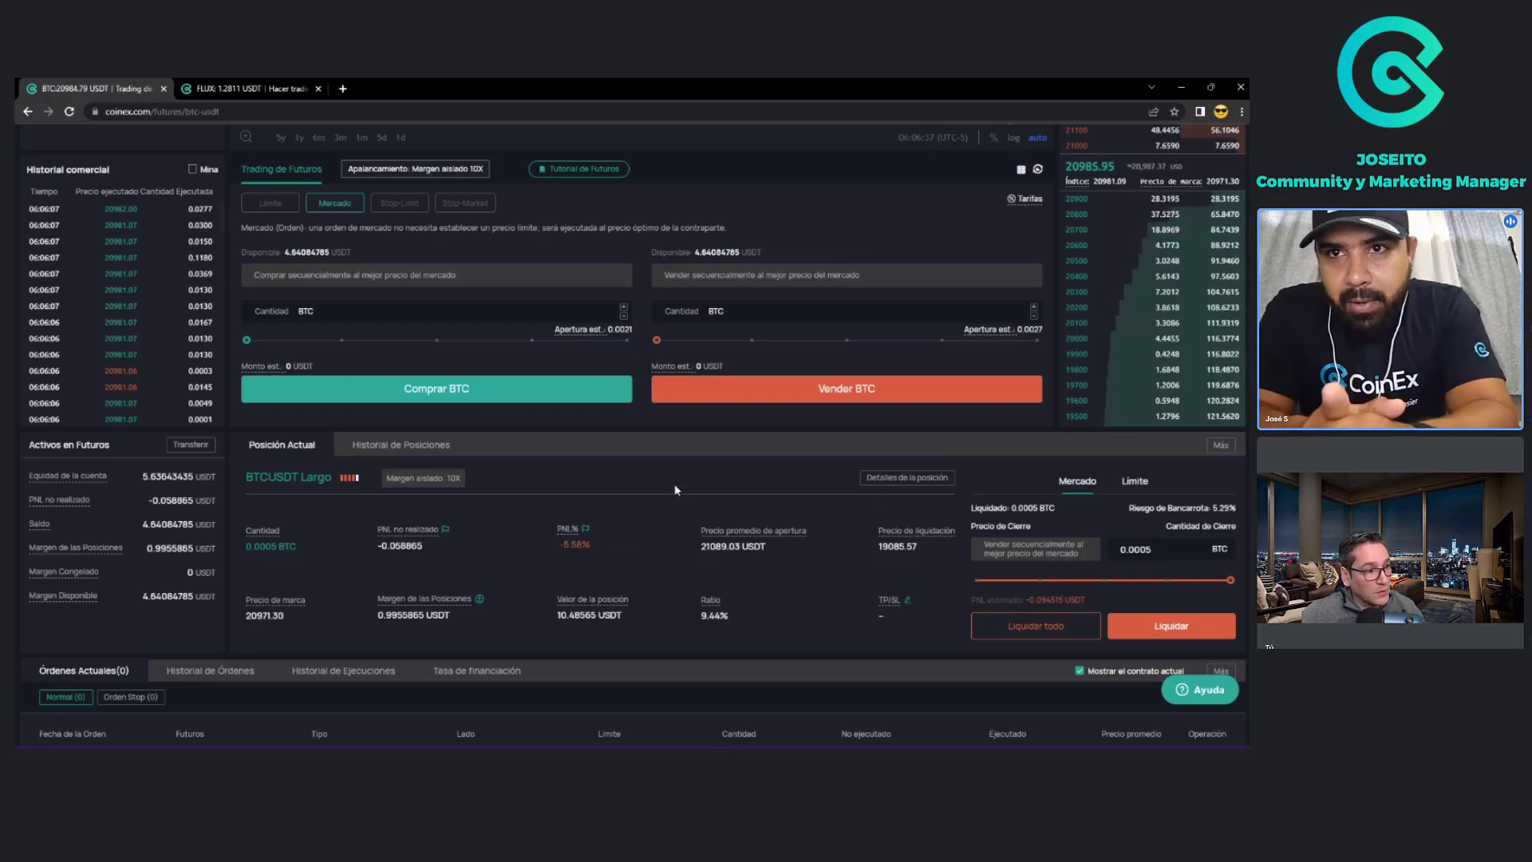
Switch the BTCUSDT long position's closing order to Límite and set its closing price to 21200 USDT.
scroll(809, 630, down, 3)
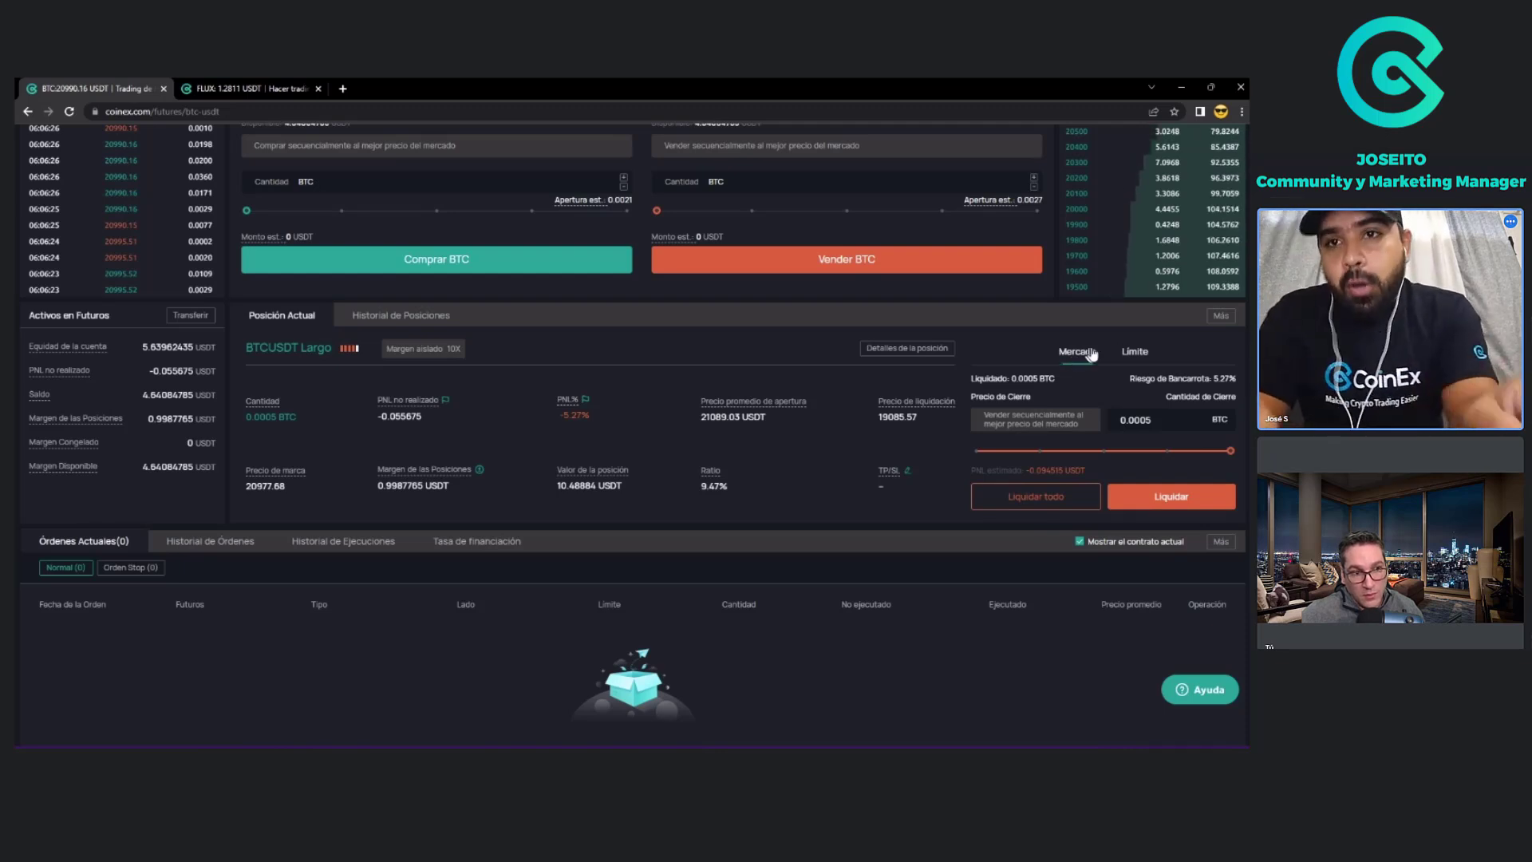
click(1140, 358)
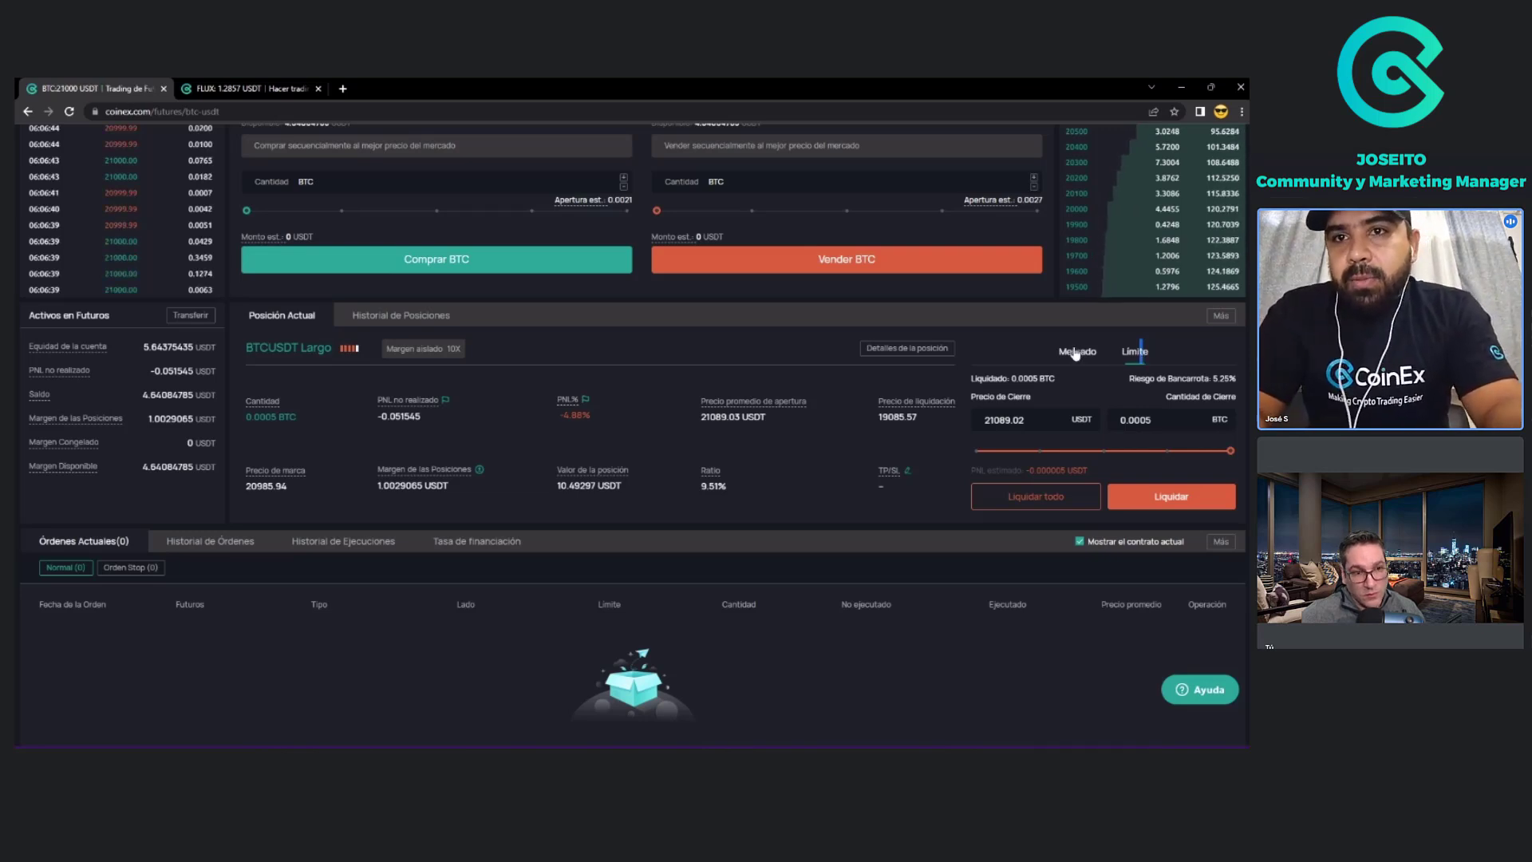
click(1019, 423)
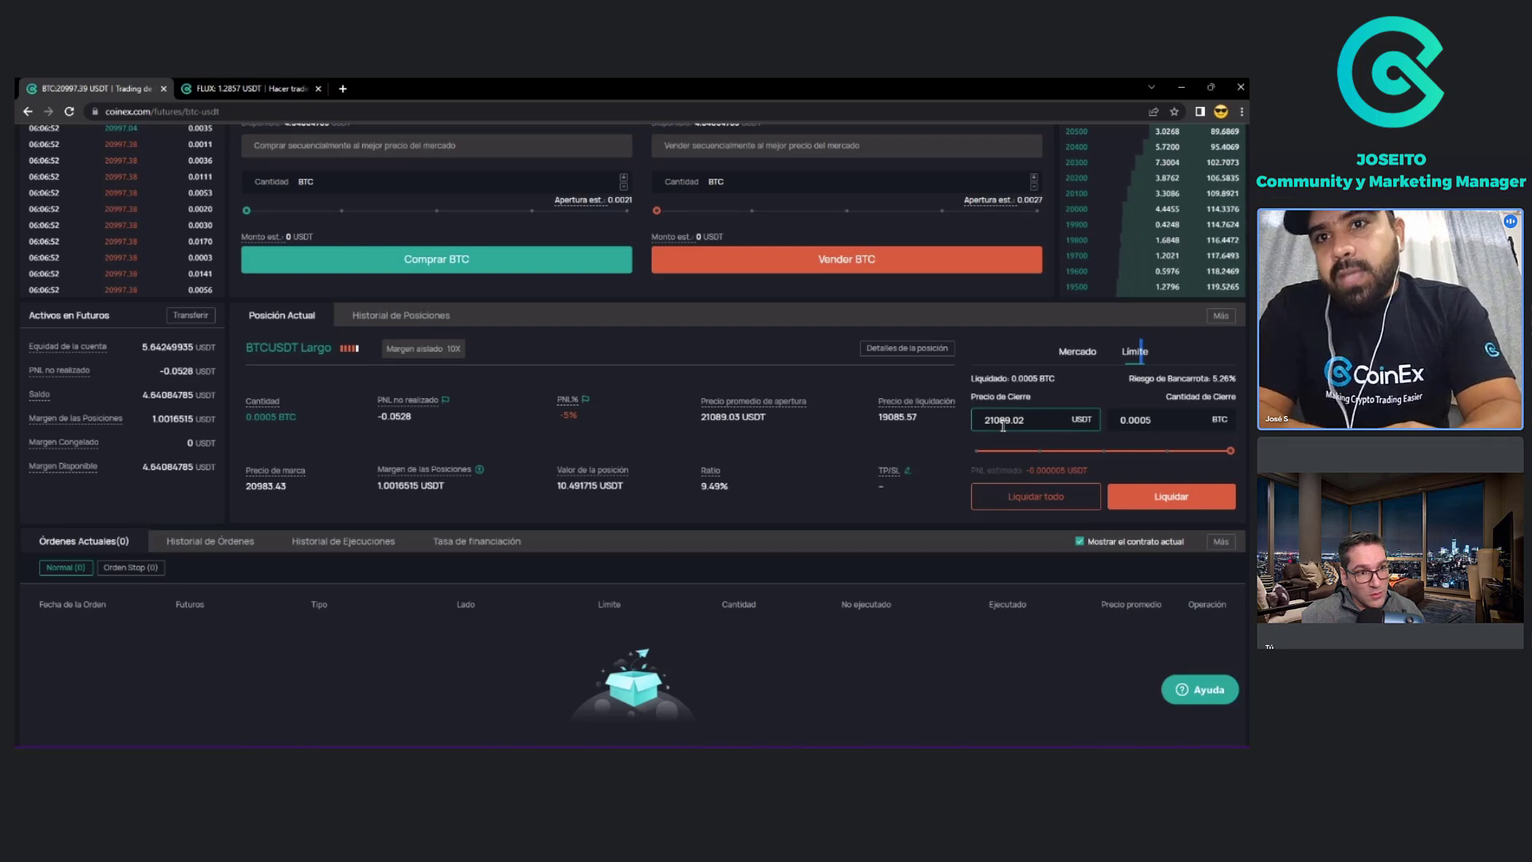
drag(993, 421, 1027, 422)
text(1200)
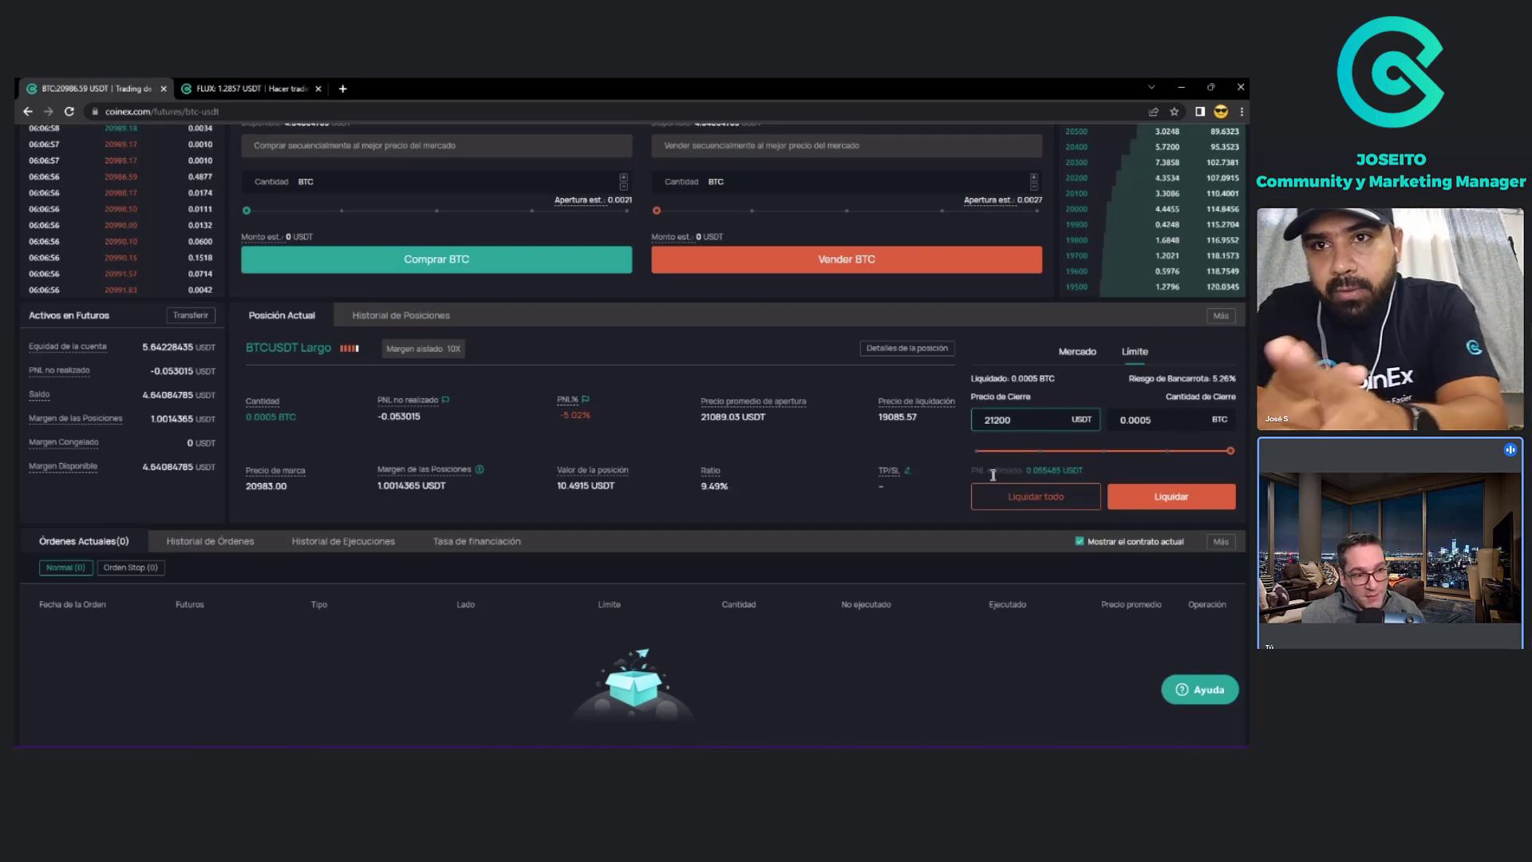
Check the closing order's estimated PNL, and submit and confirm the limit sell of 0.0005 BTC at 21200 USDT.
drag(1037, 470, 1048, 471)
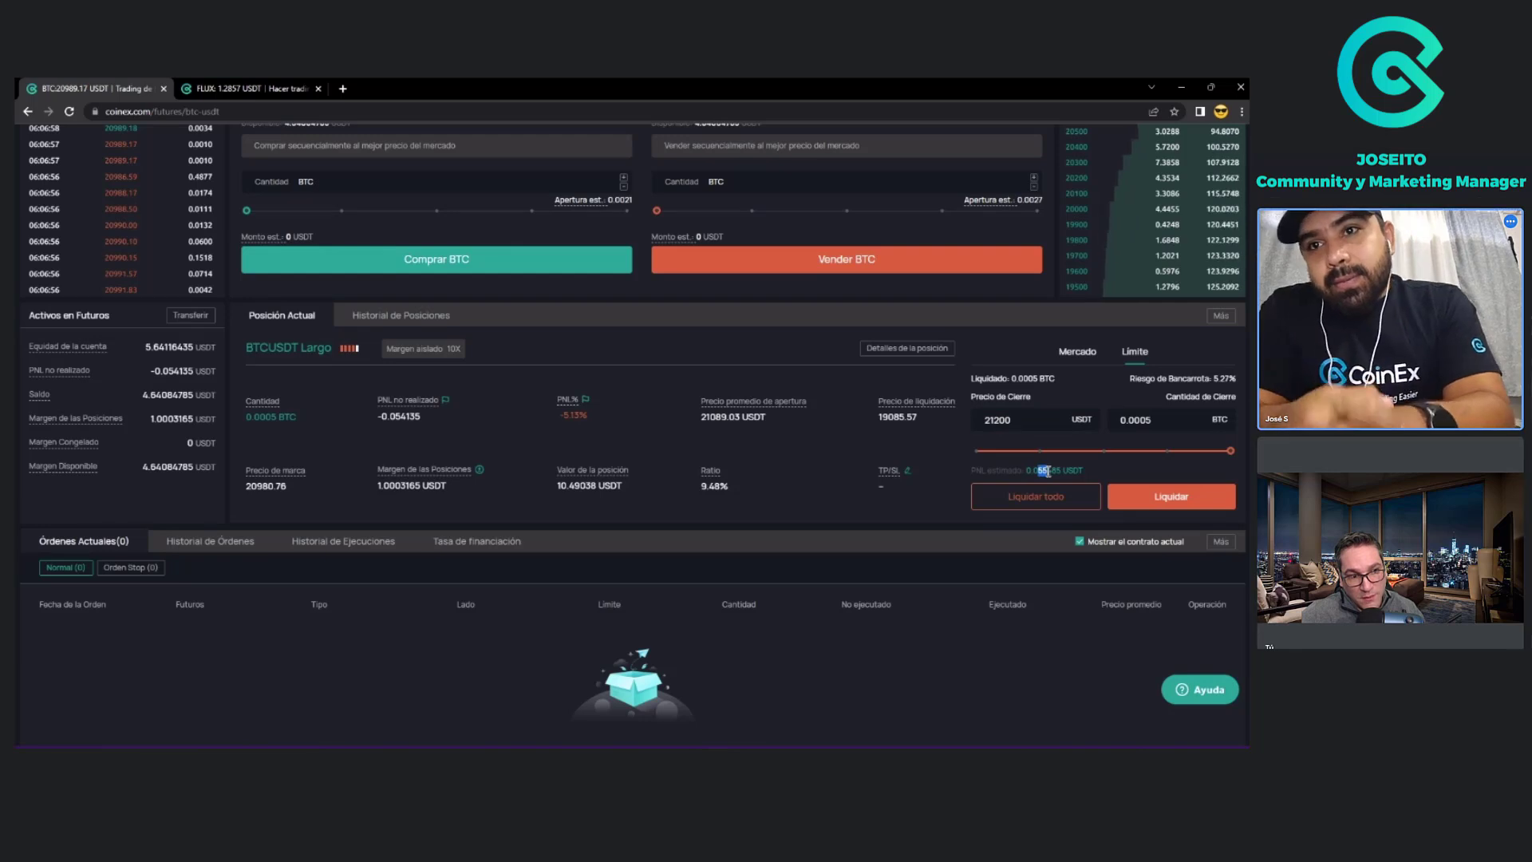
click(1099, 462)
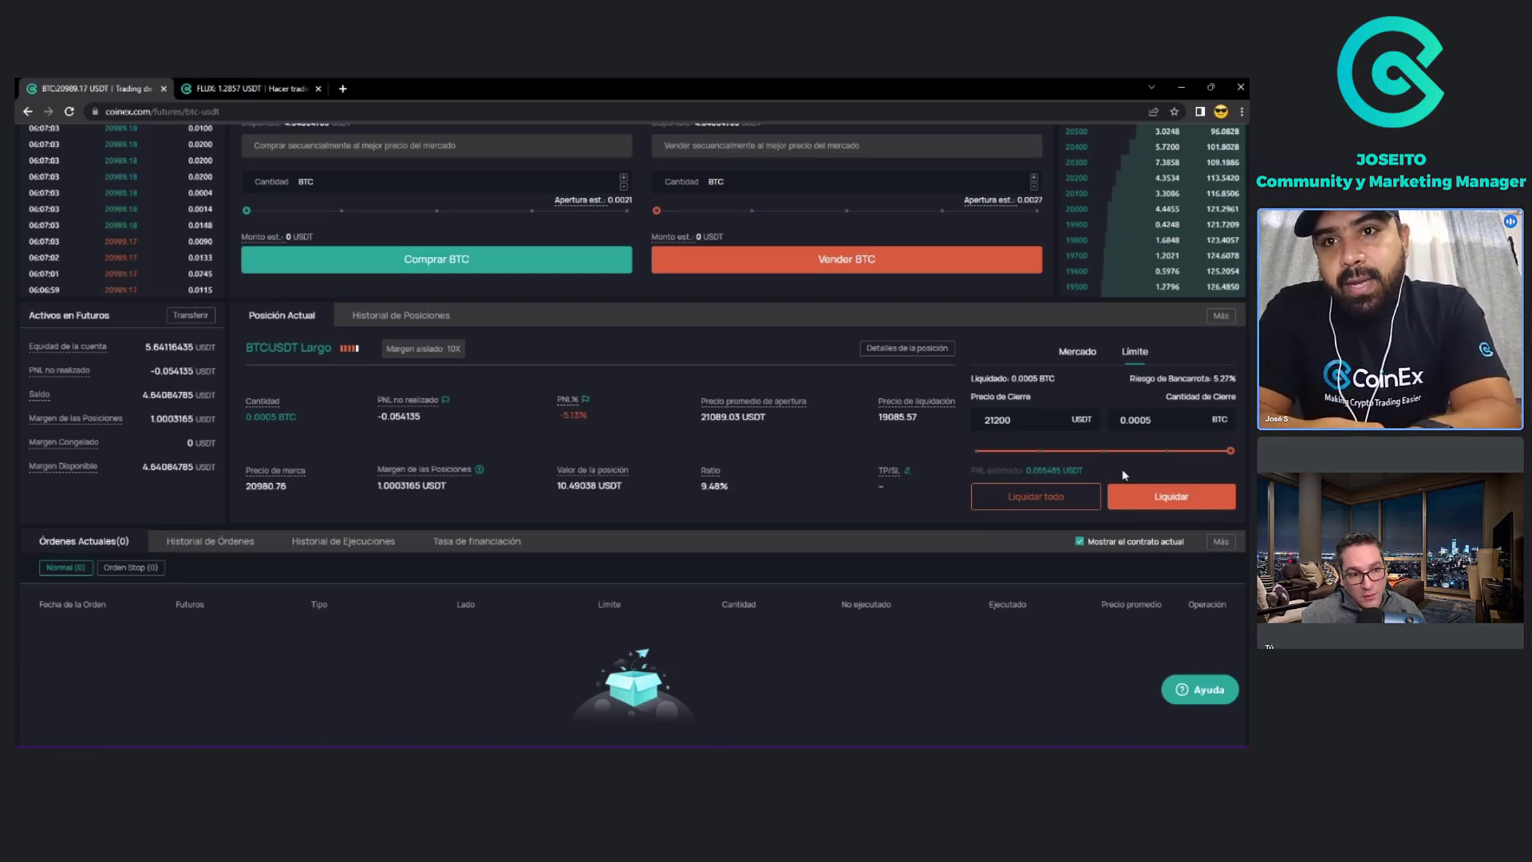
click(1157, 503)
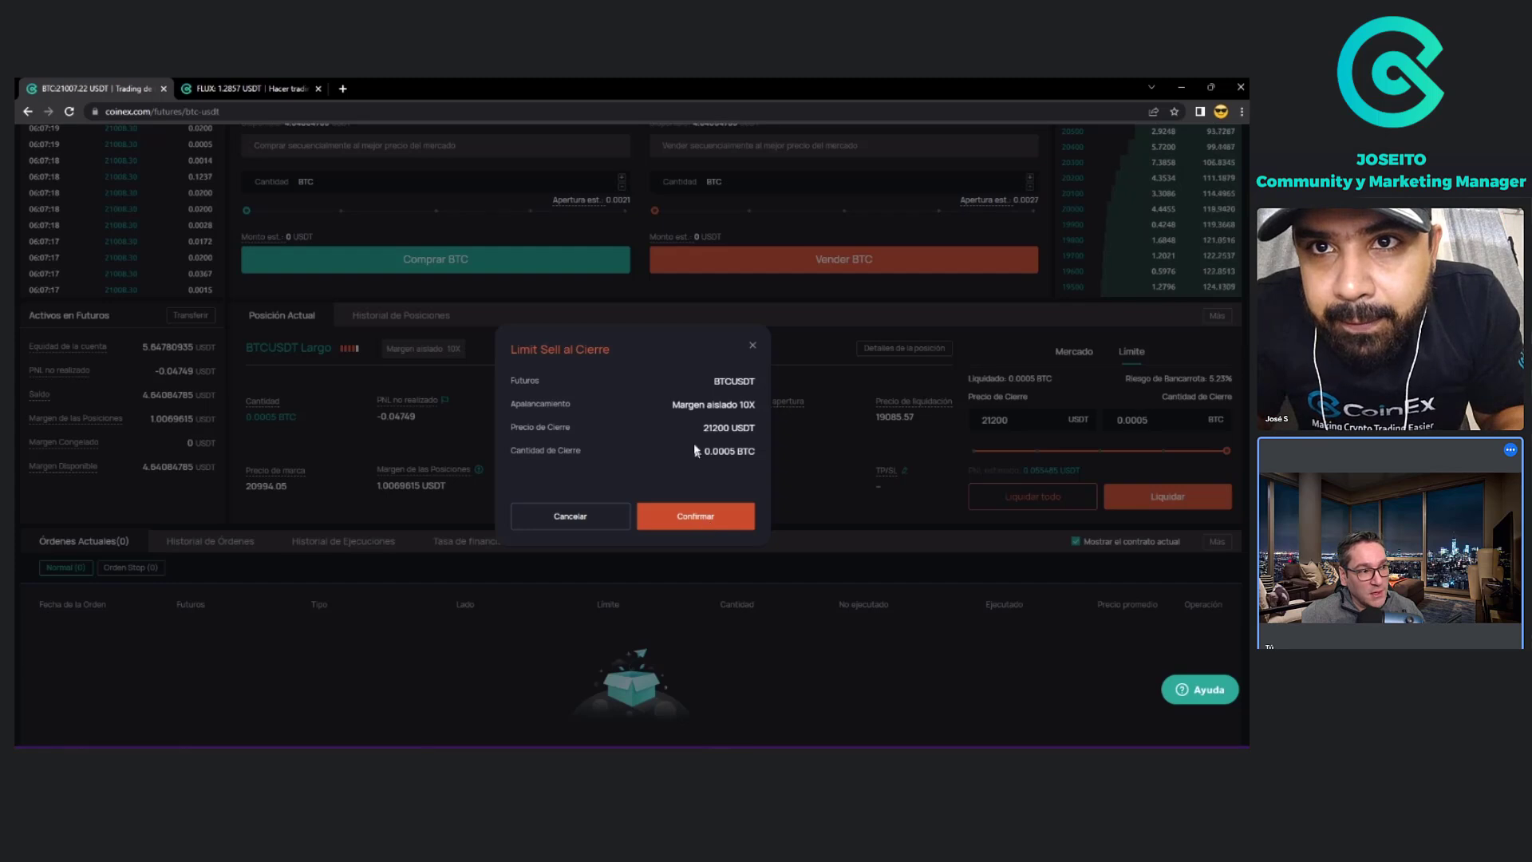
click(704, 523)
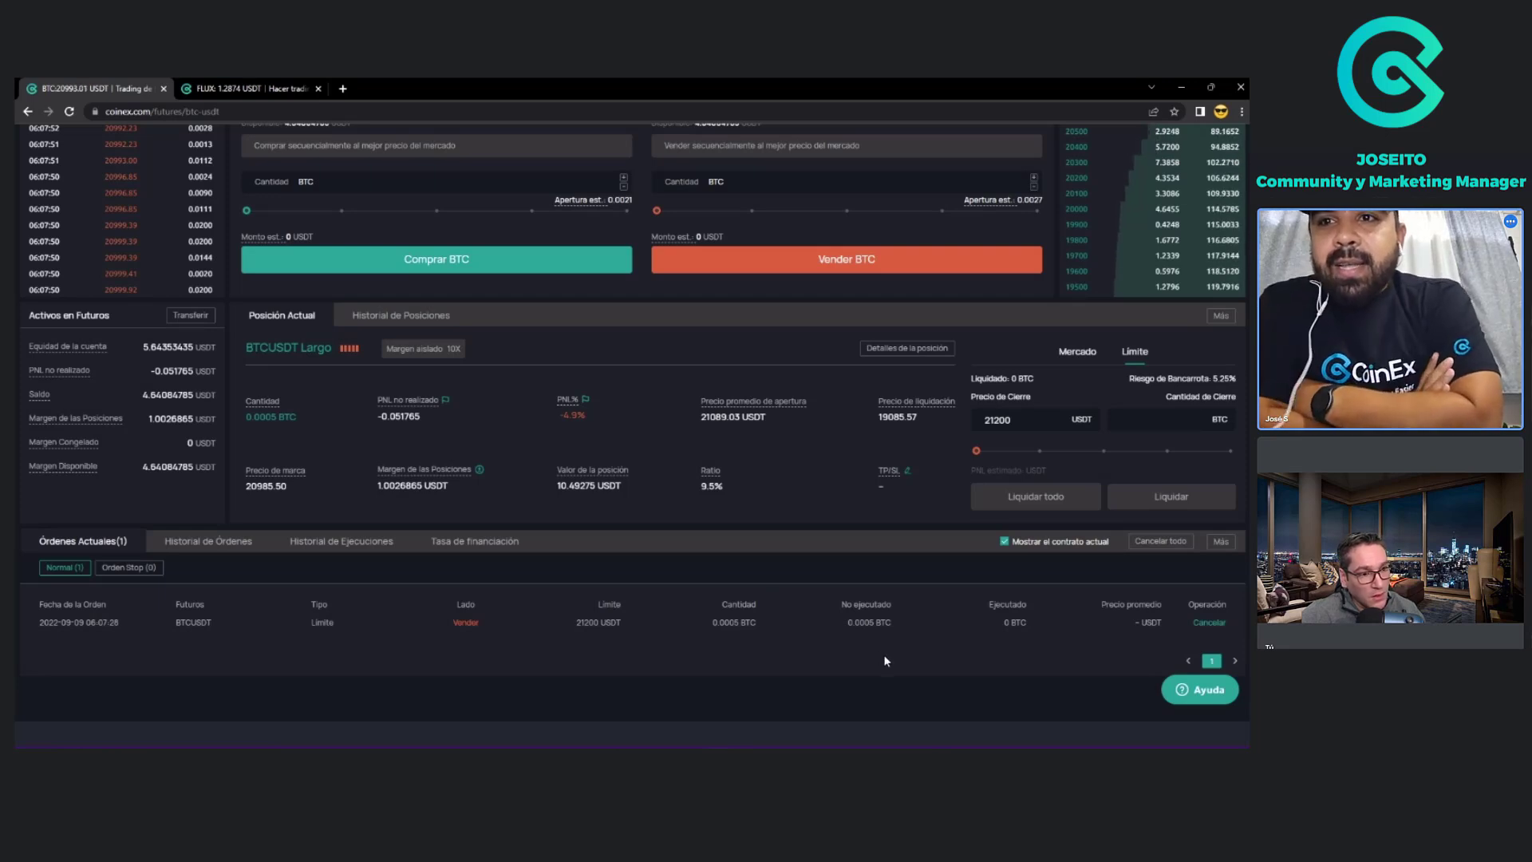
Review the pending limit sell order alongside the BTCUSDT chart, order book and open position details.
click(1025, 416)
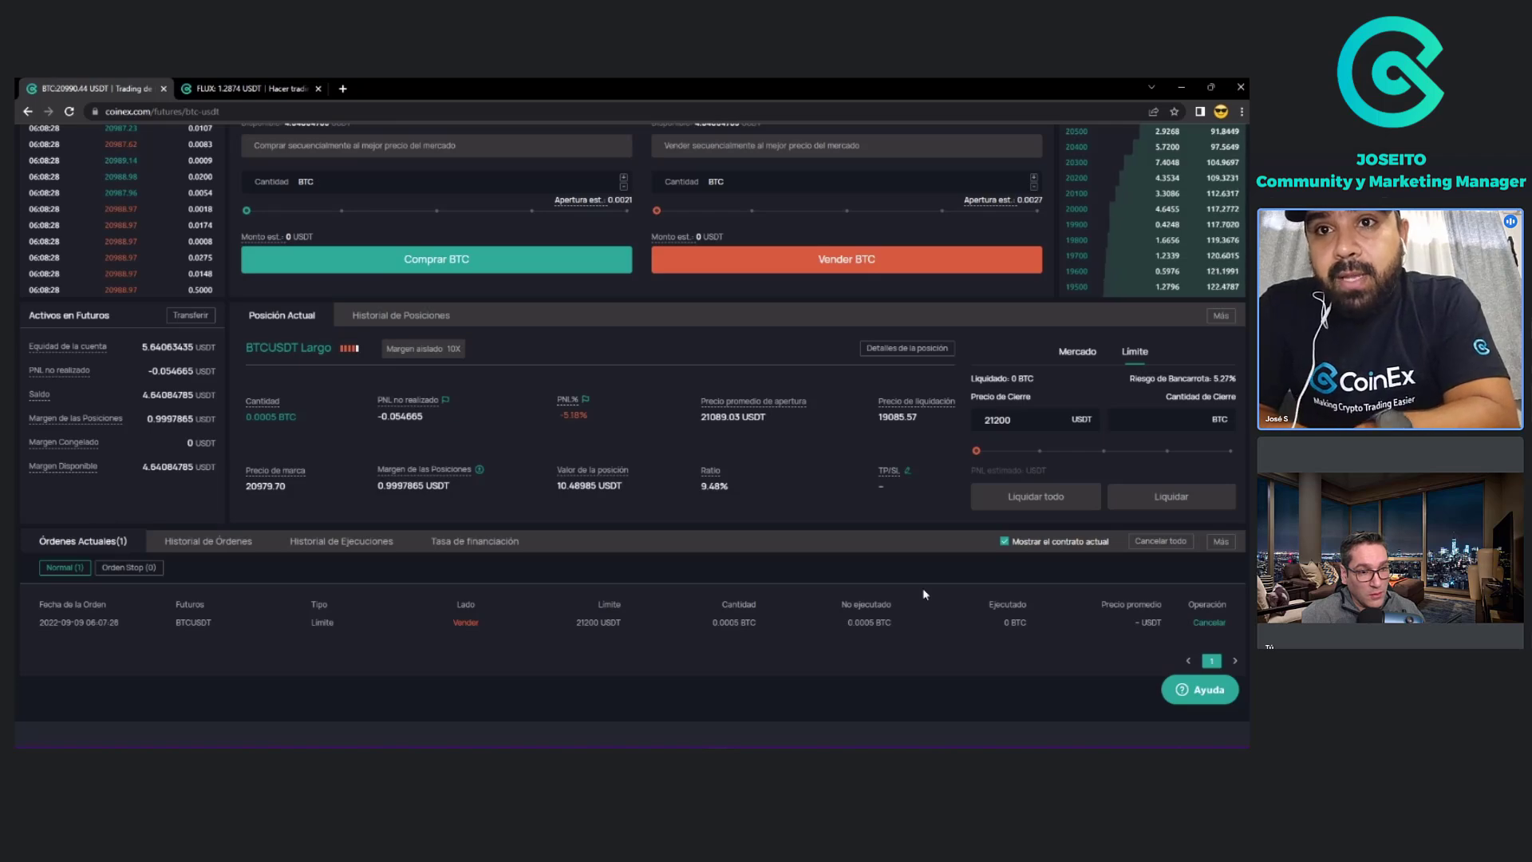
scroll(924, 594, up, 2)
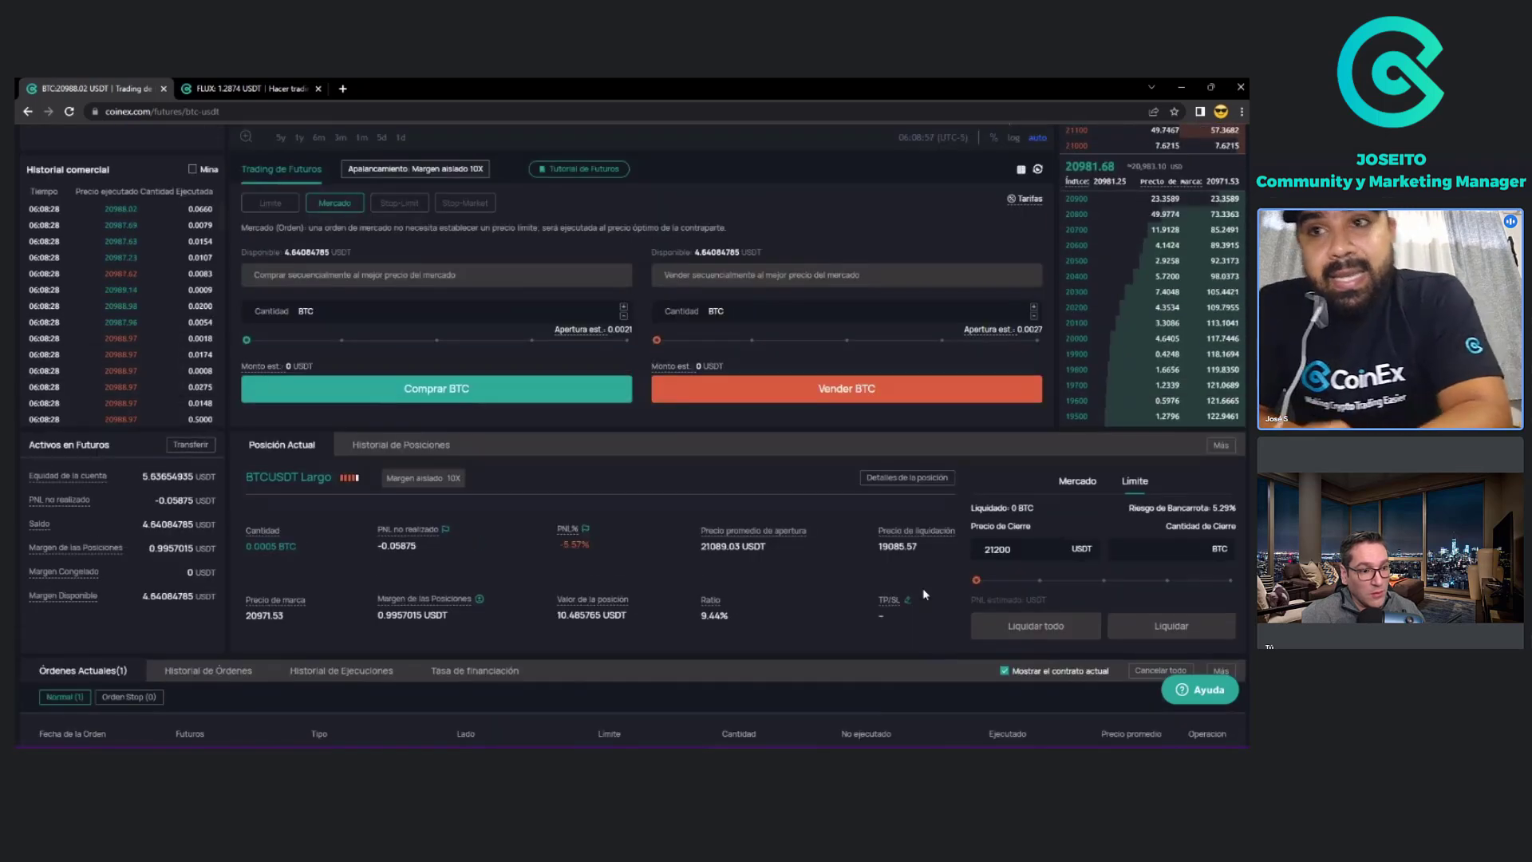
scroll(923, 592, up, 5)
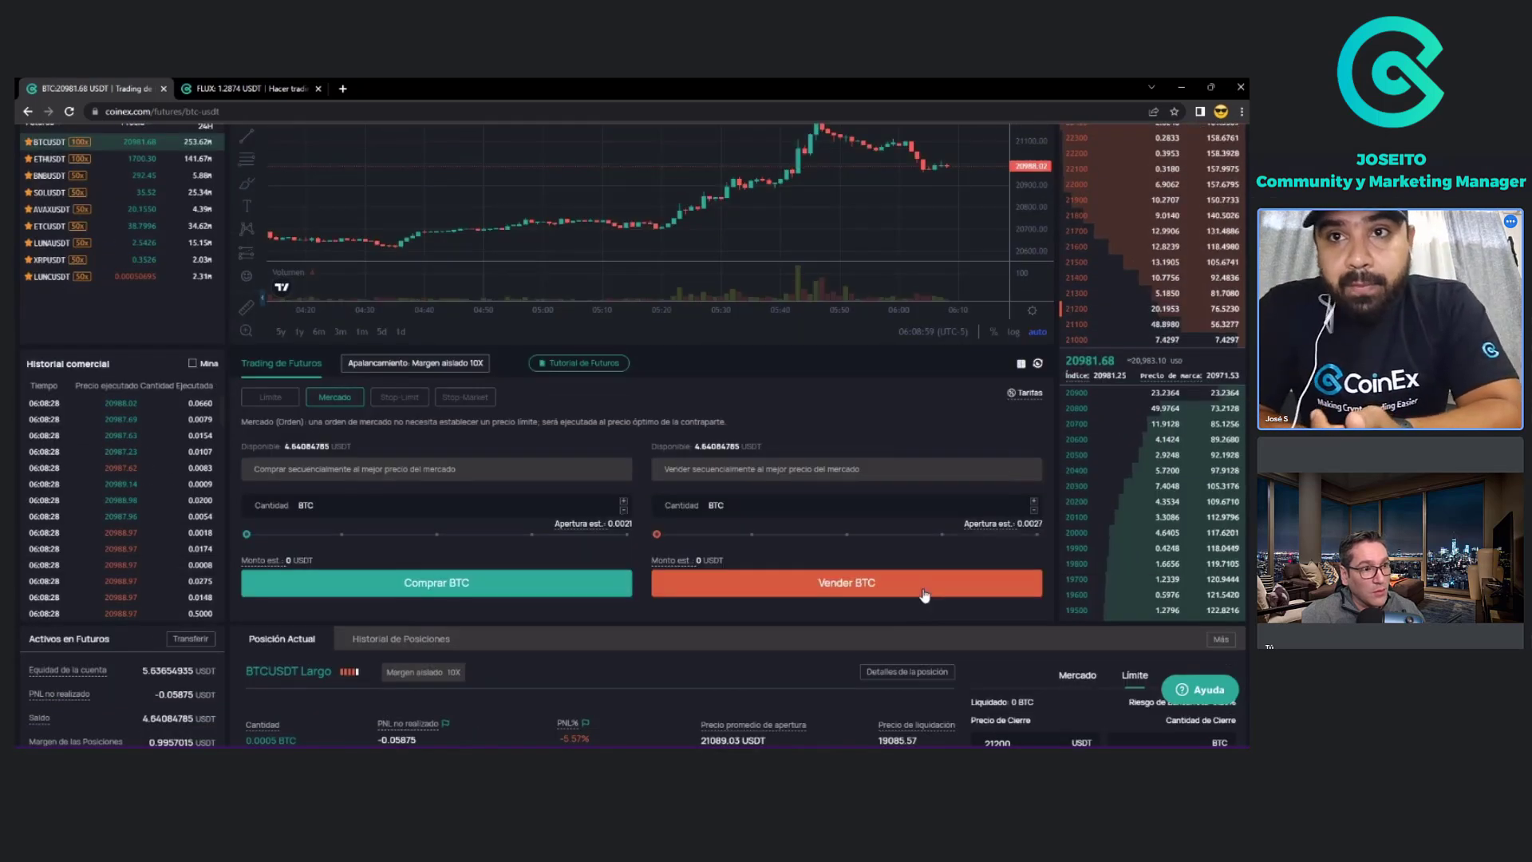
scroll(924, 594, down, 5)
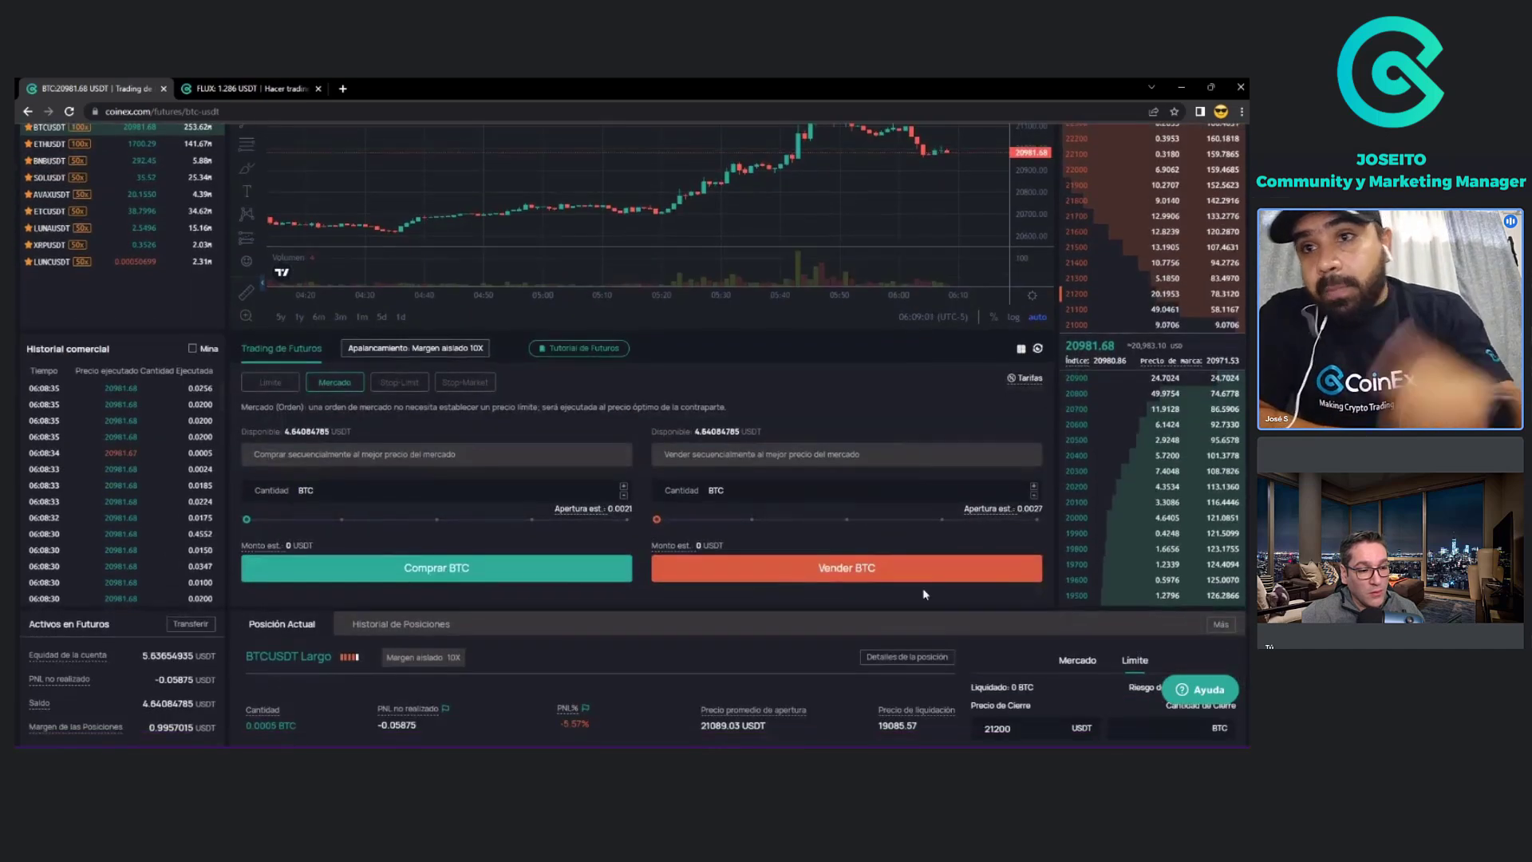
scroll(924, 593, down, 1)
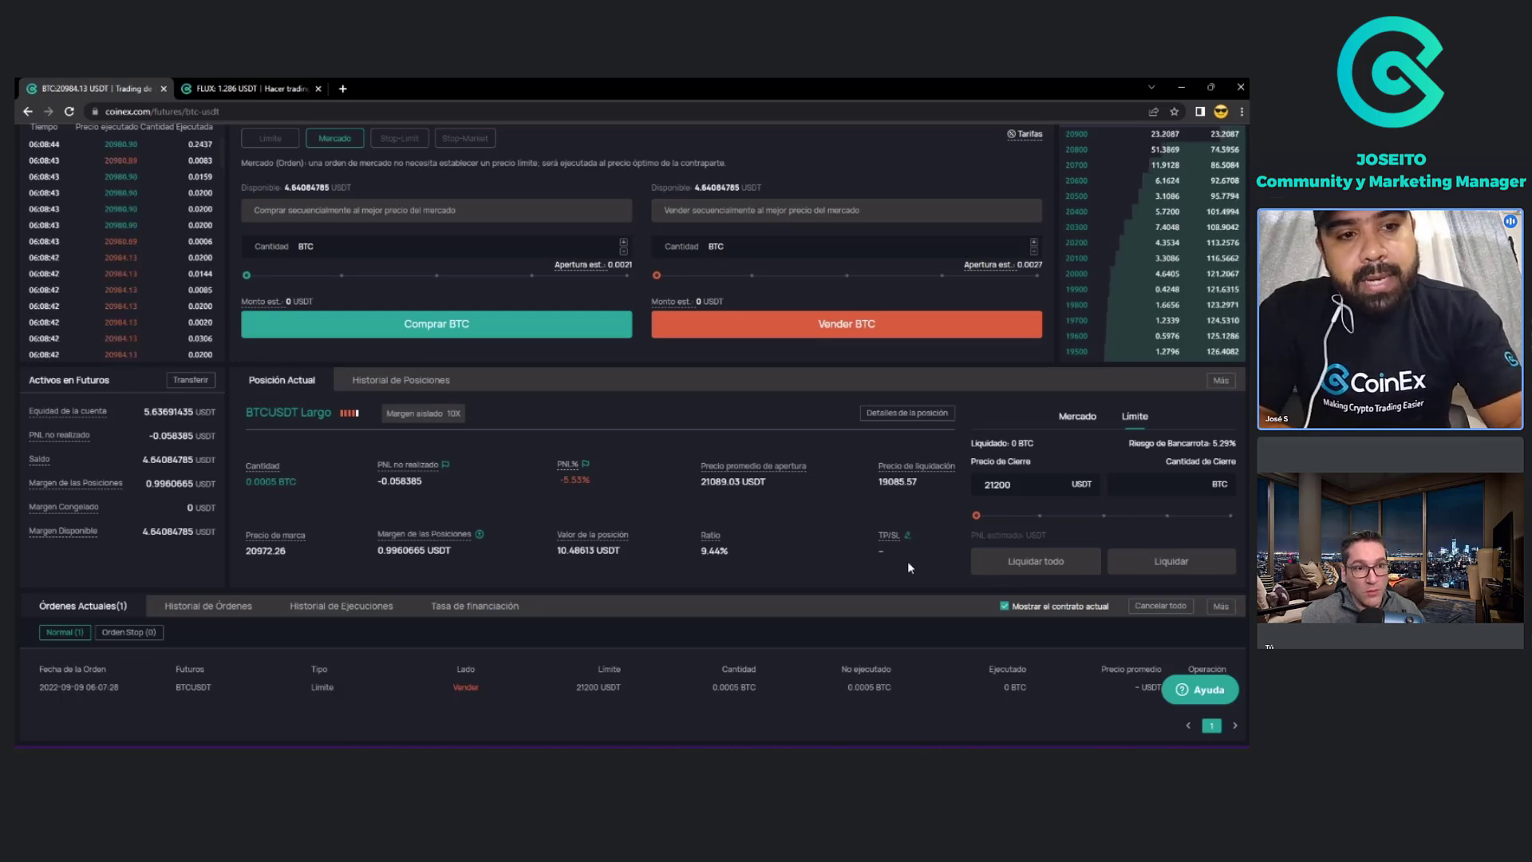
scroll(907, 567, up, 3)
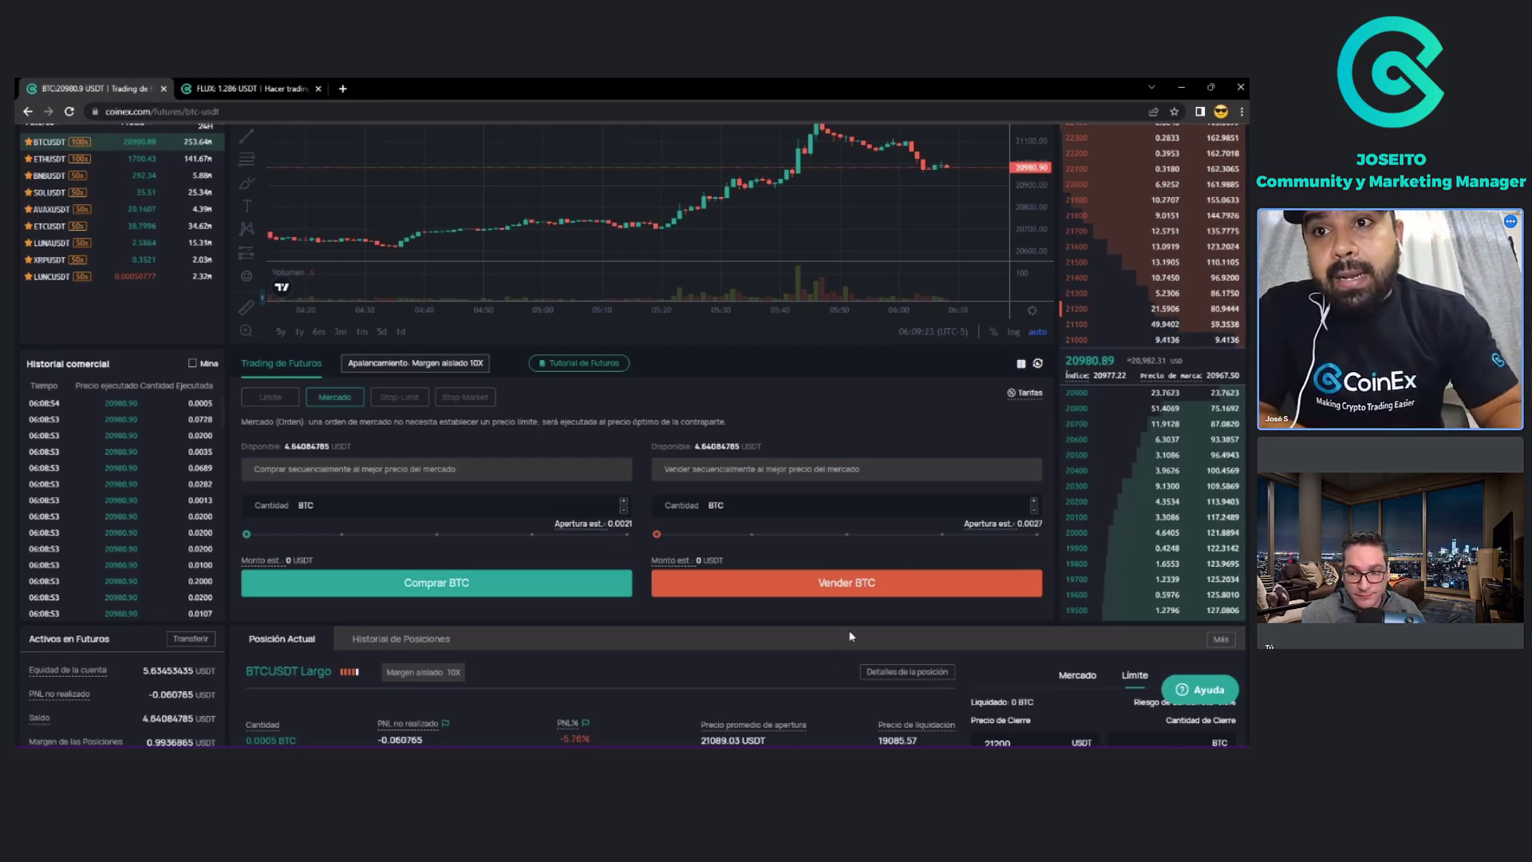
scroll(830, 648, down, 3)
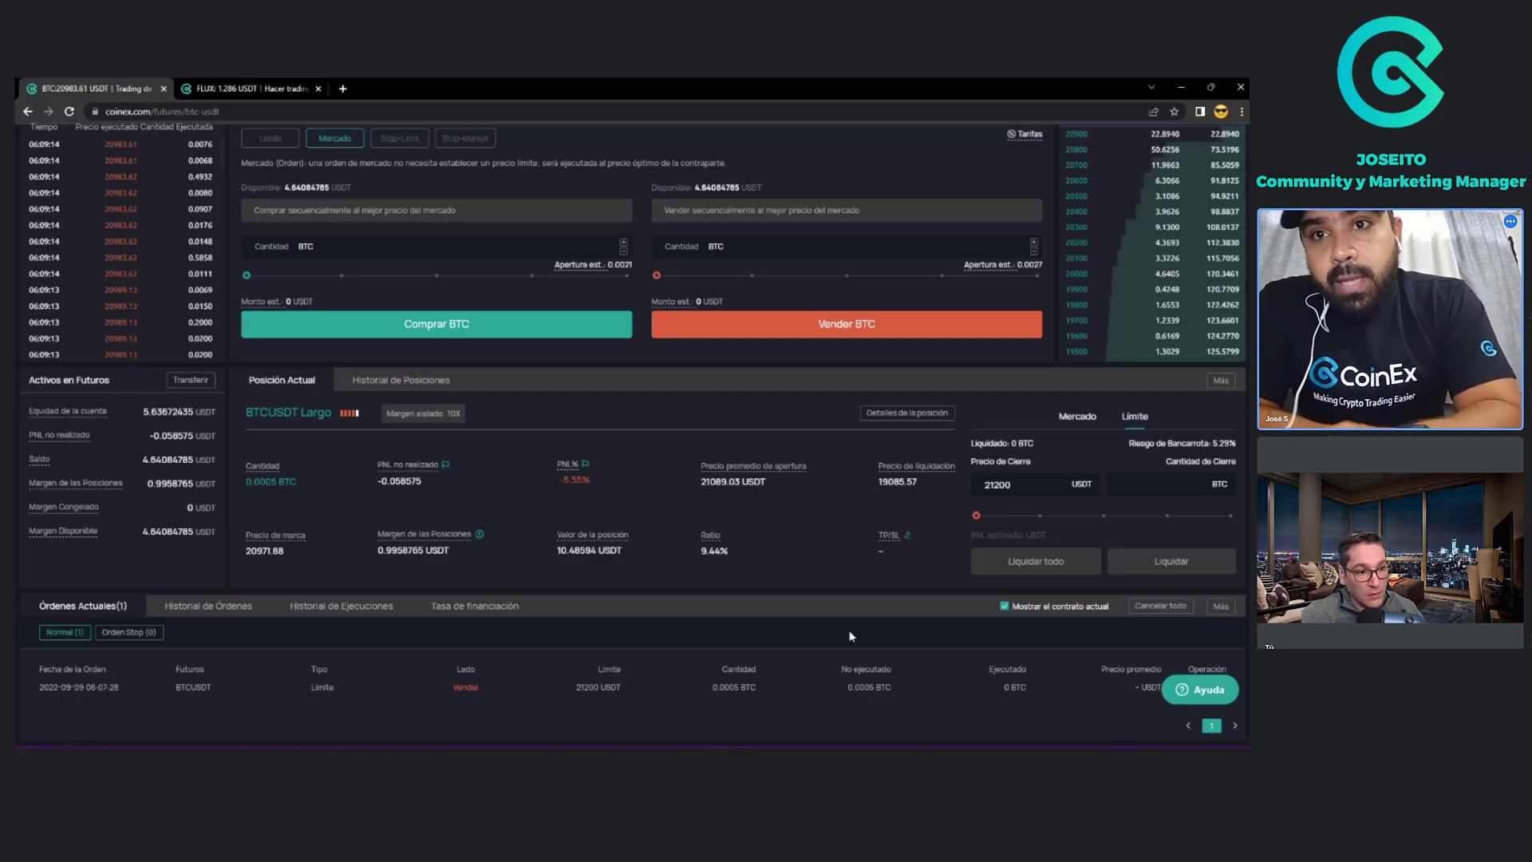
Open the TP/SL settings of the BTCUSDT long position and enter a Take-Profit stop price of 21190 USDT.
scroll(849, 636, up, 1)
scroll(850, 636, down, 2)
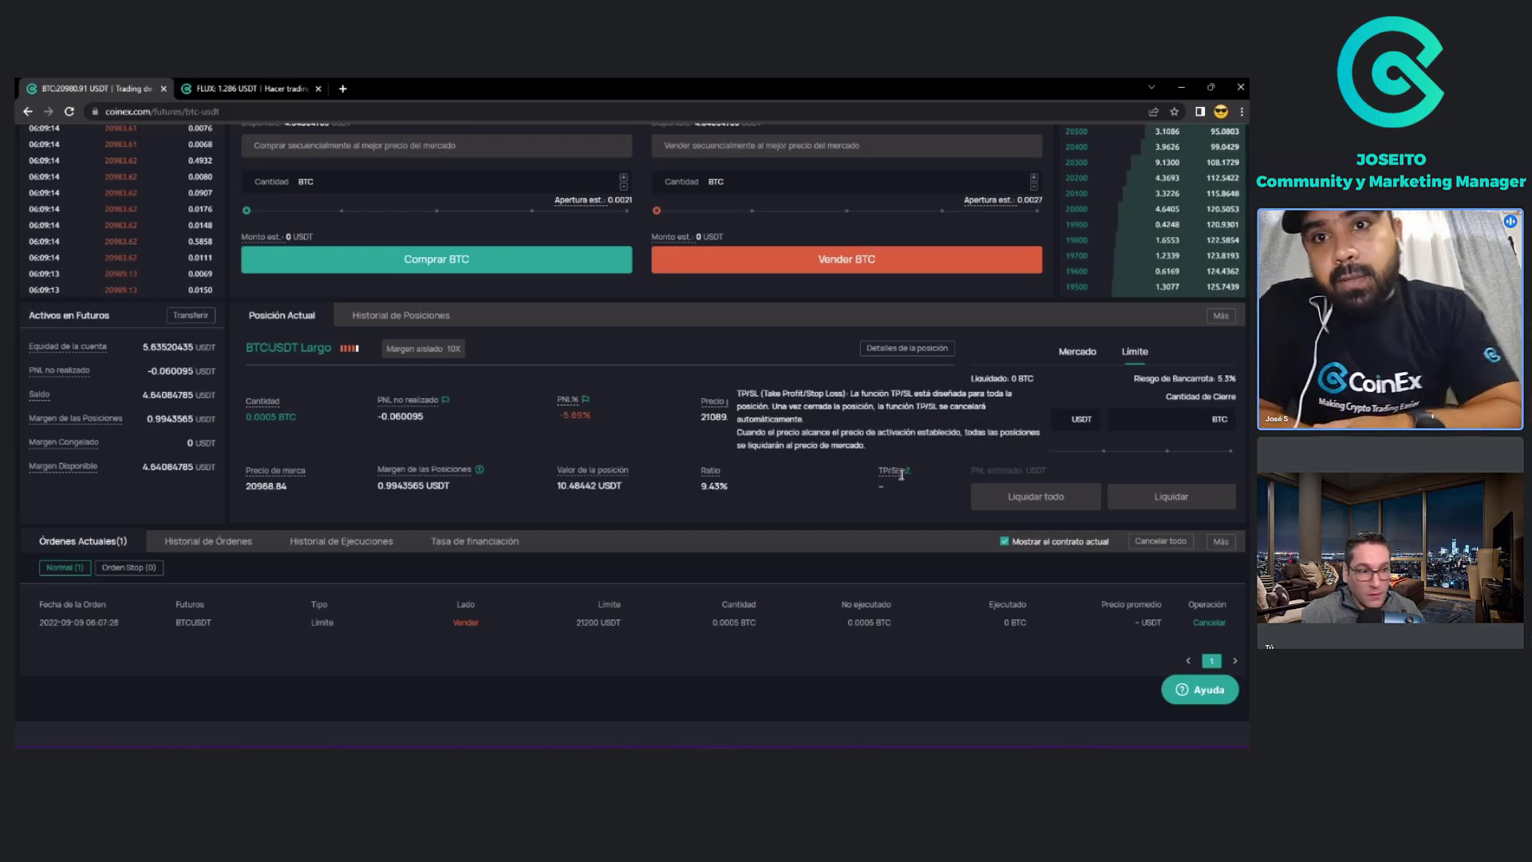
click(909, 472)
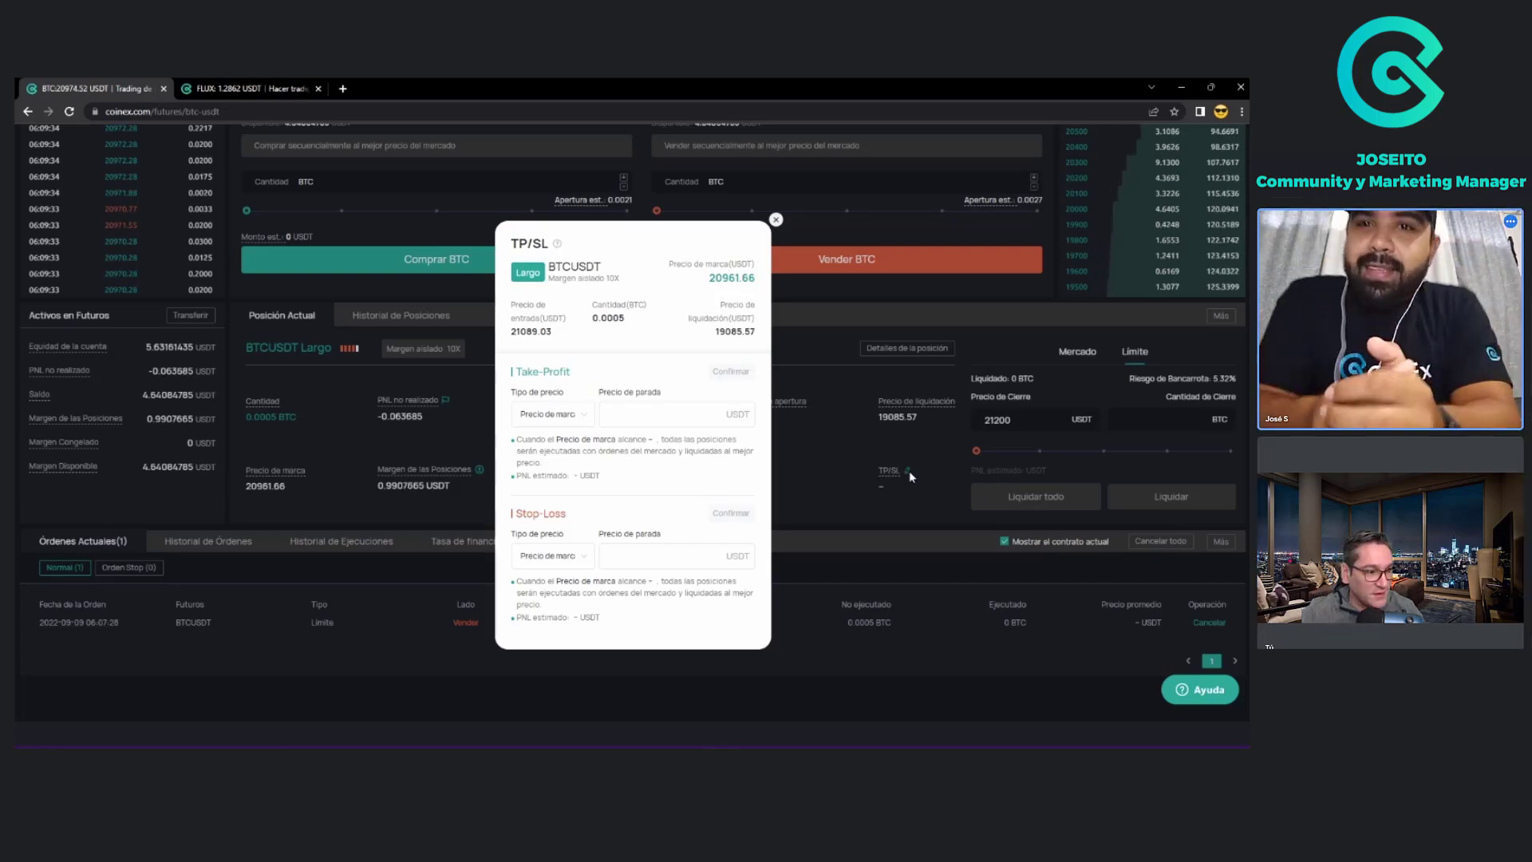
click(628, 415)
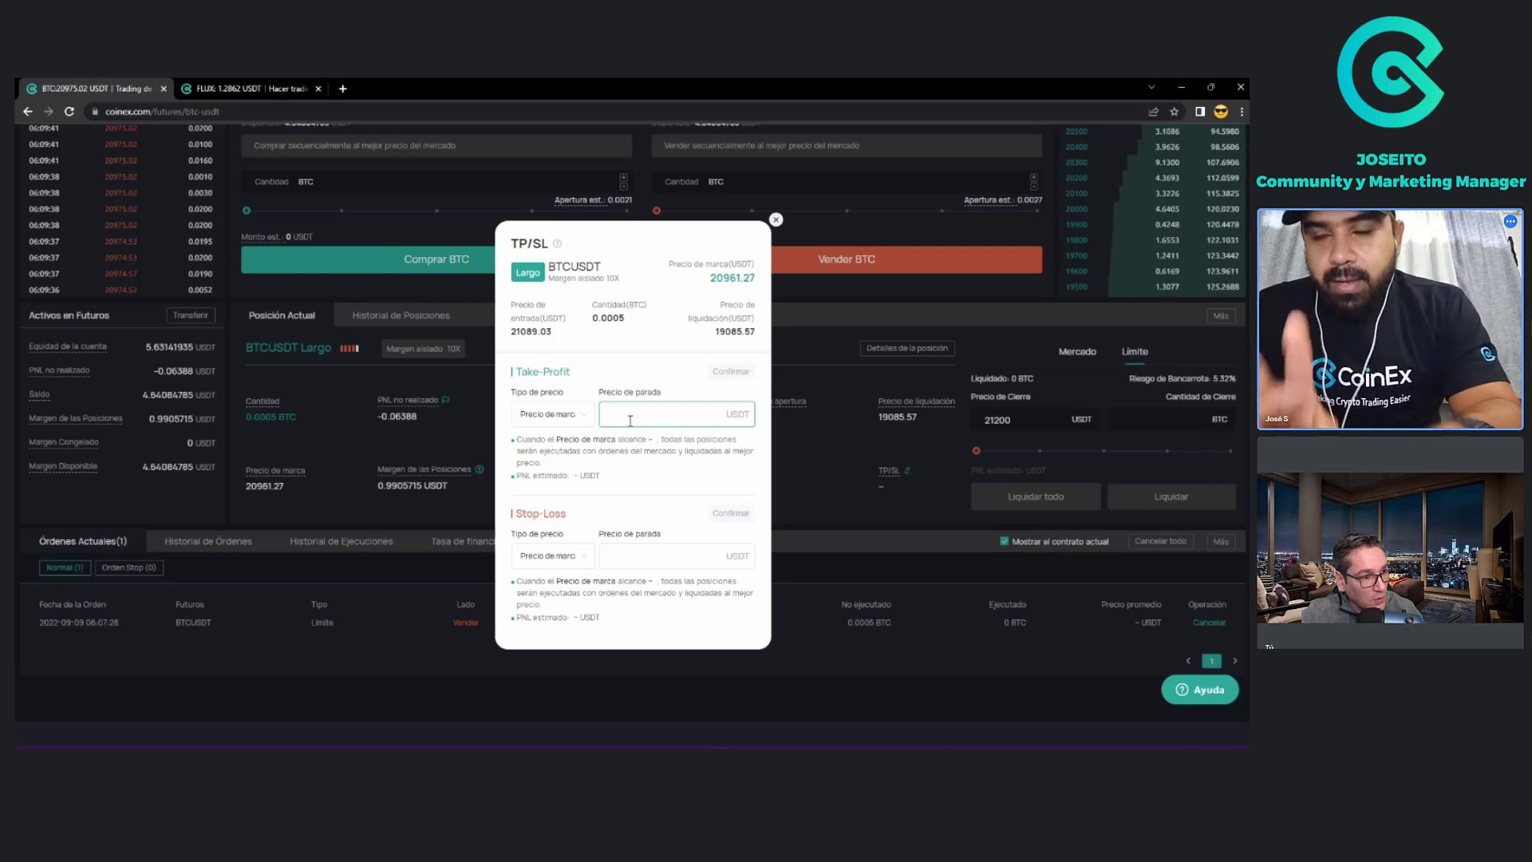
text(20958.53)
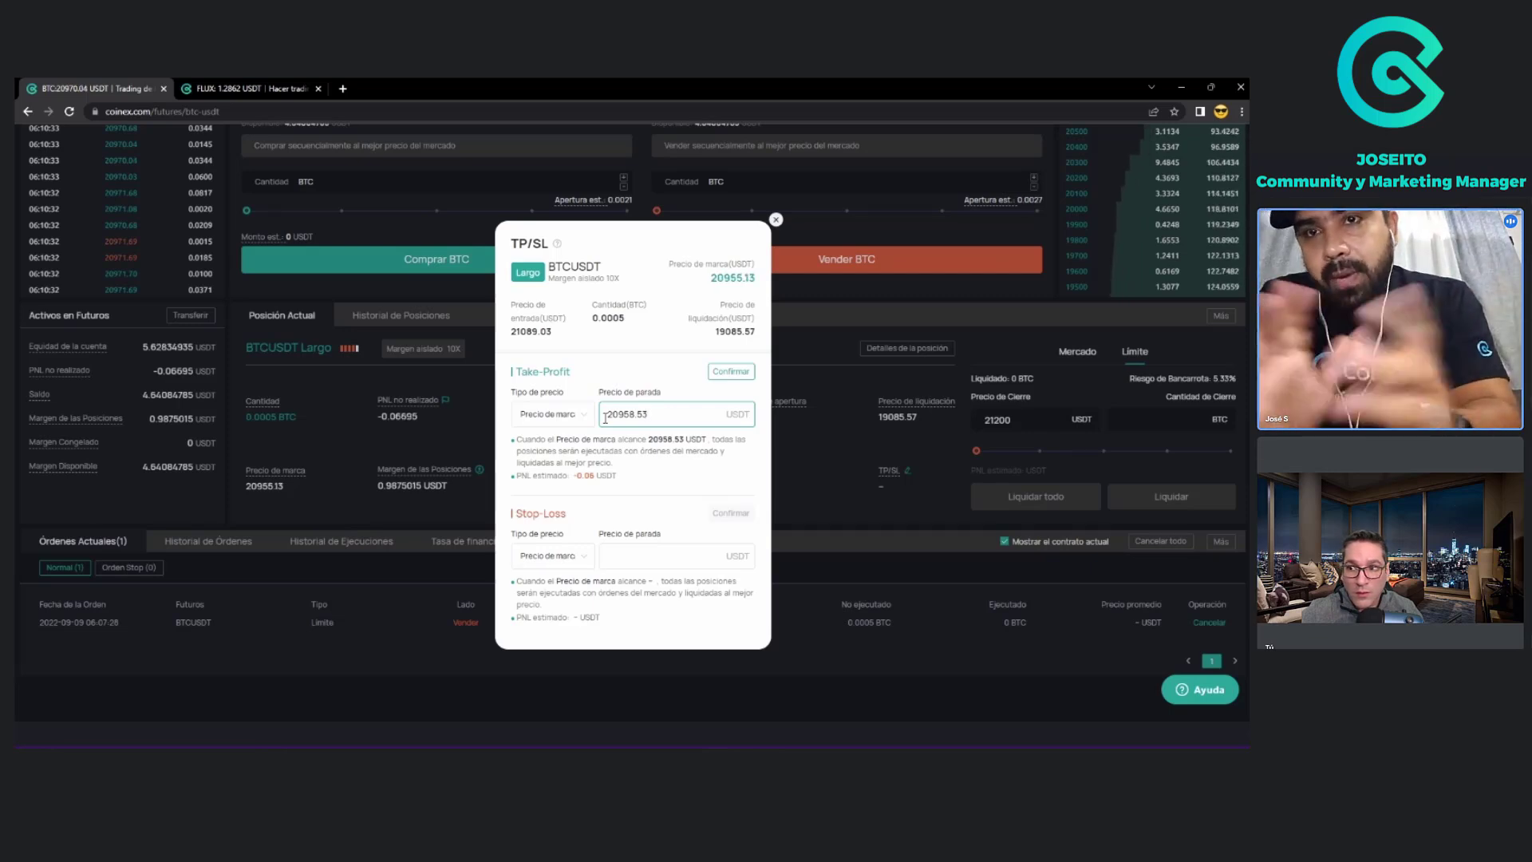
drag(613, 416, 666, 421)
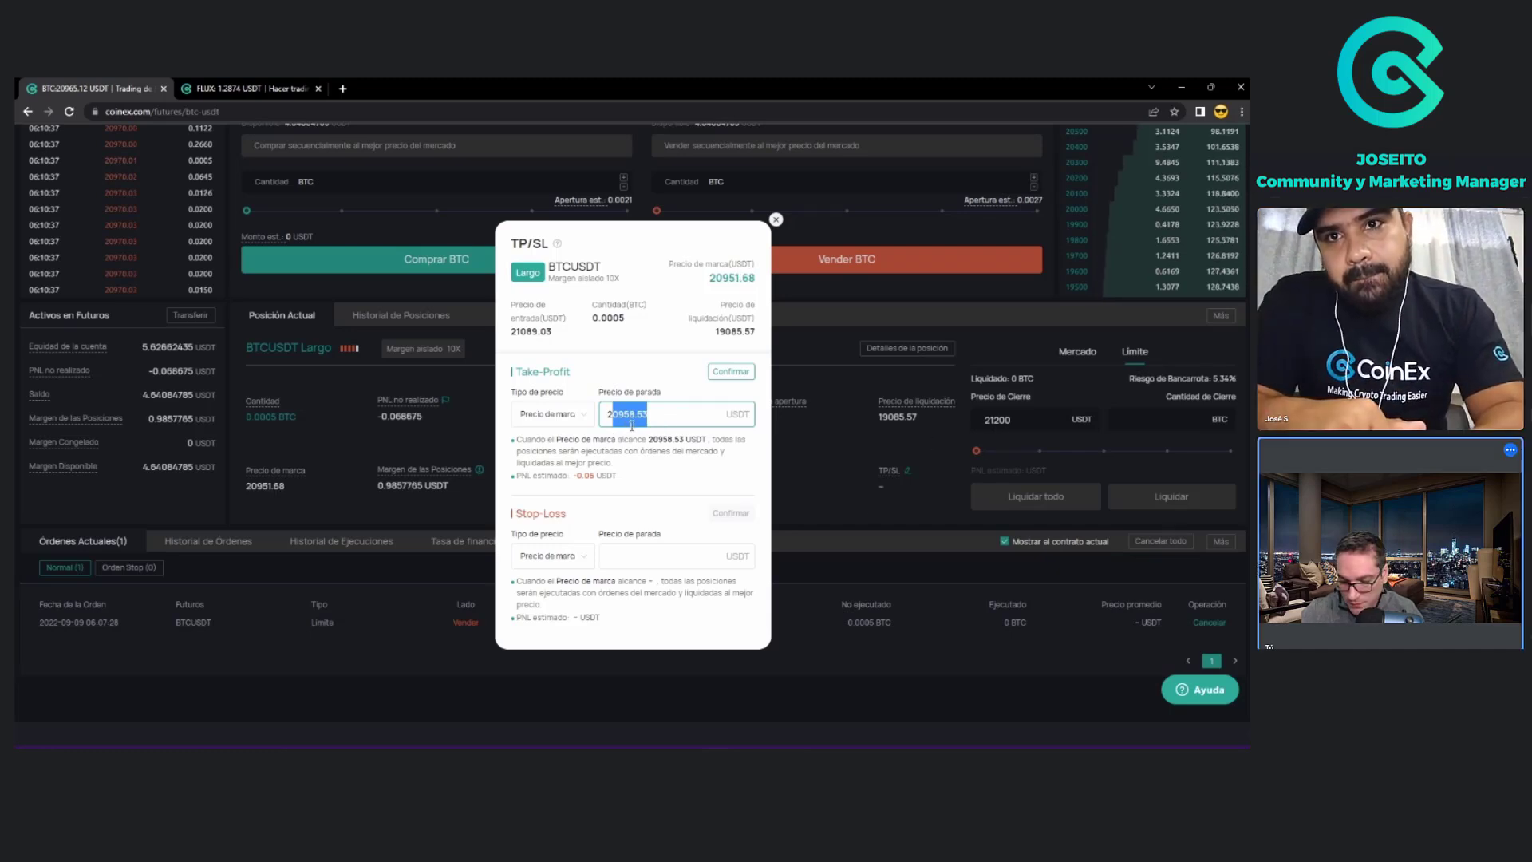
text(1)
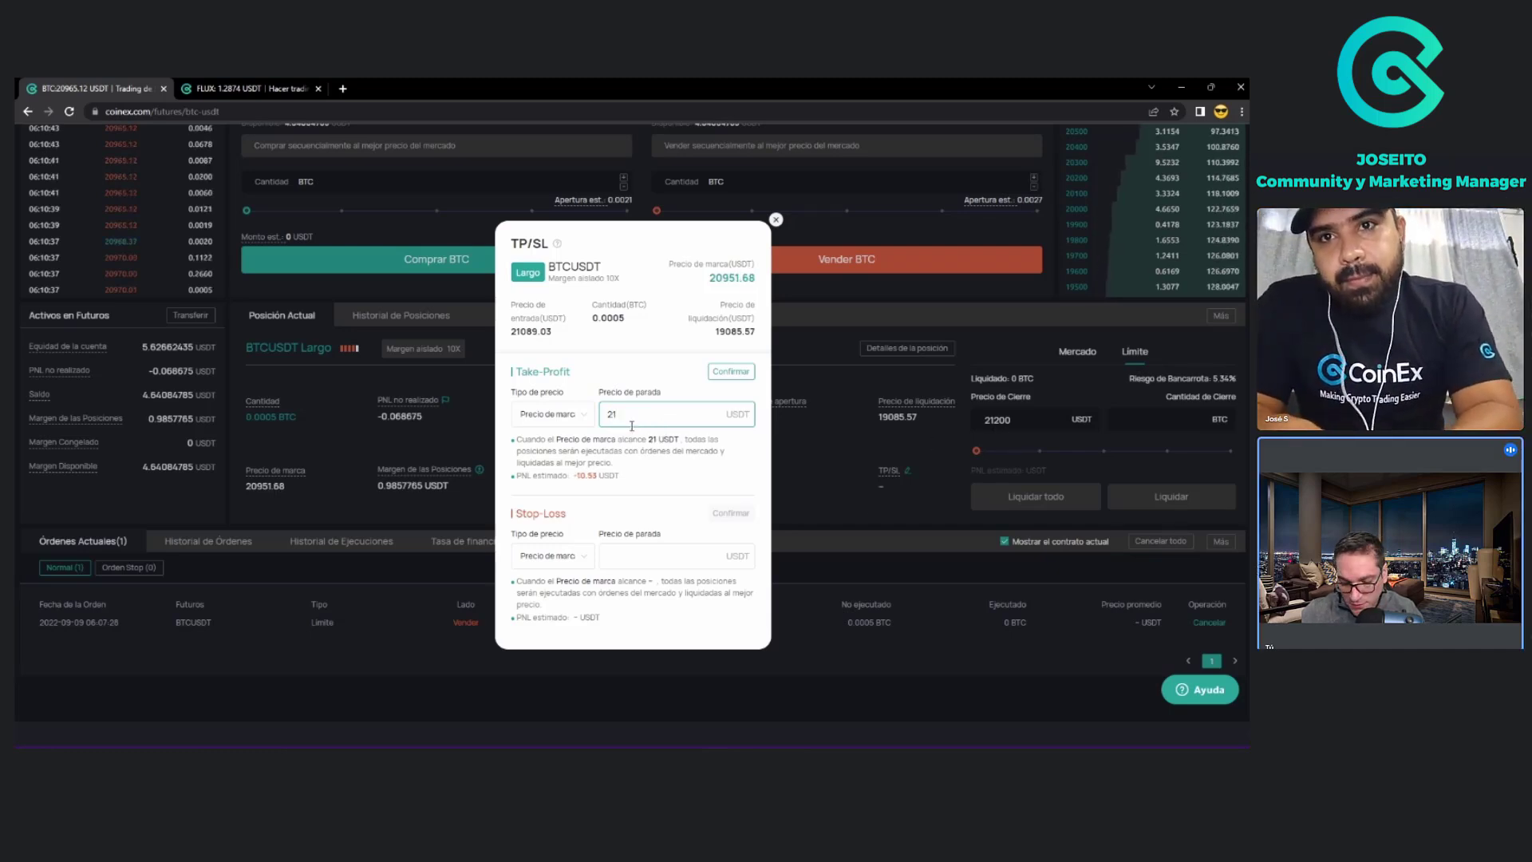
text(190)
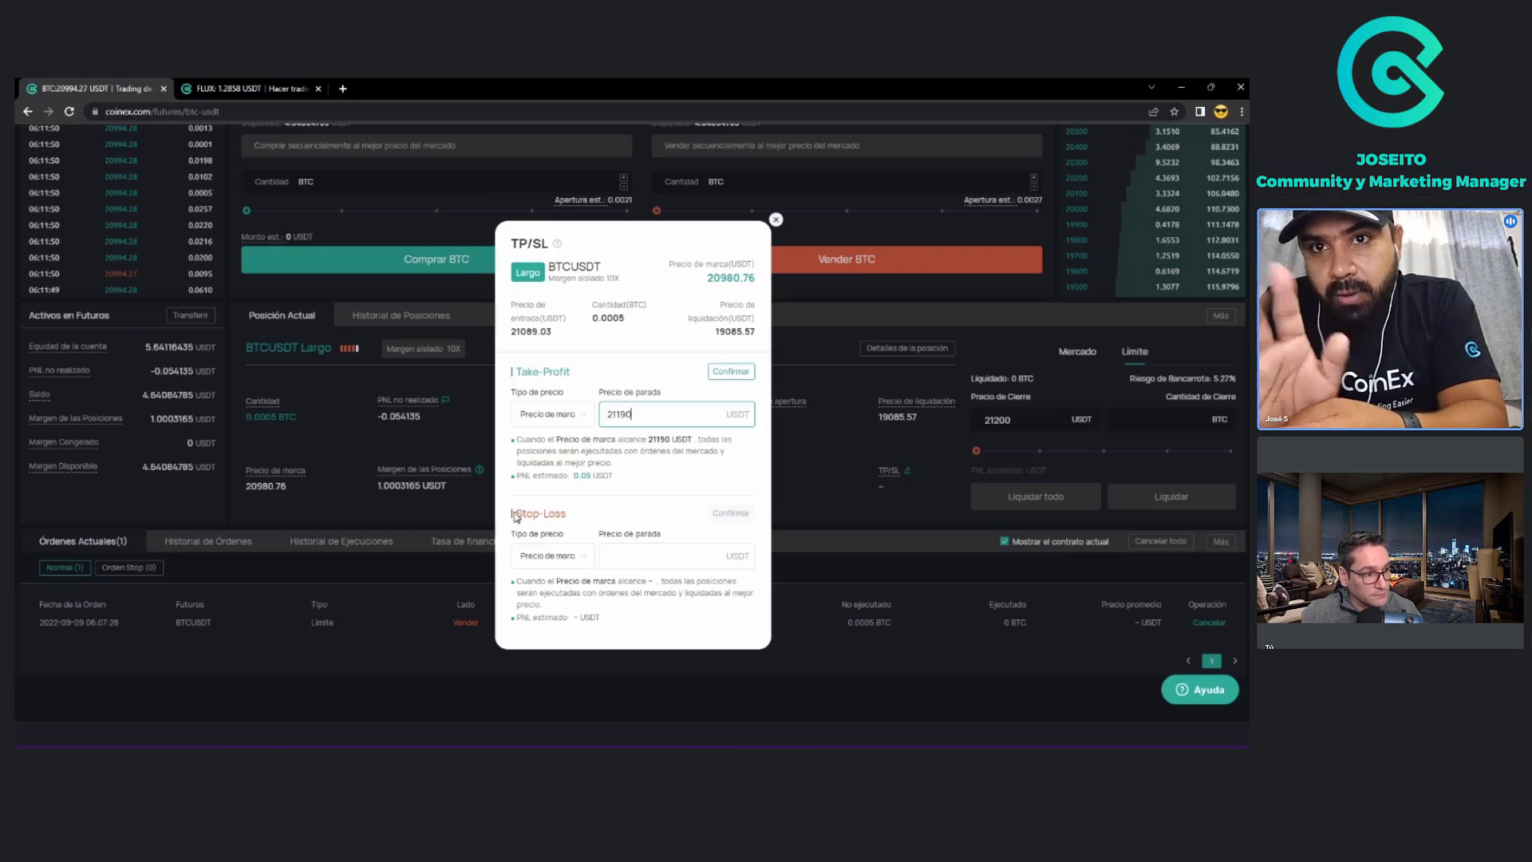
Enter a Stop-Loss stop price of 19600 USDT for the BTCUSDT long position.
drag(515, 513, 686, 518)
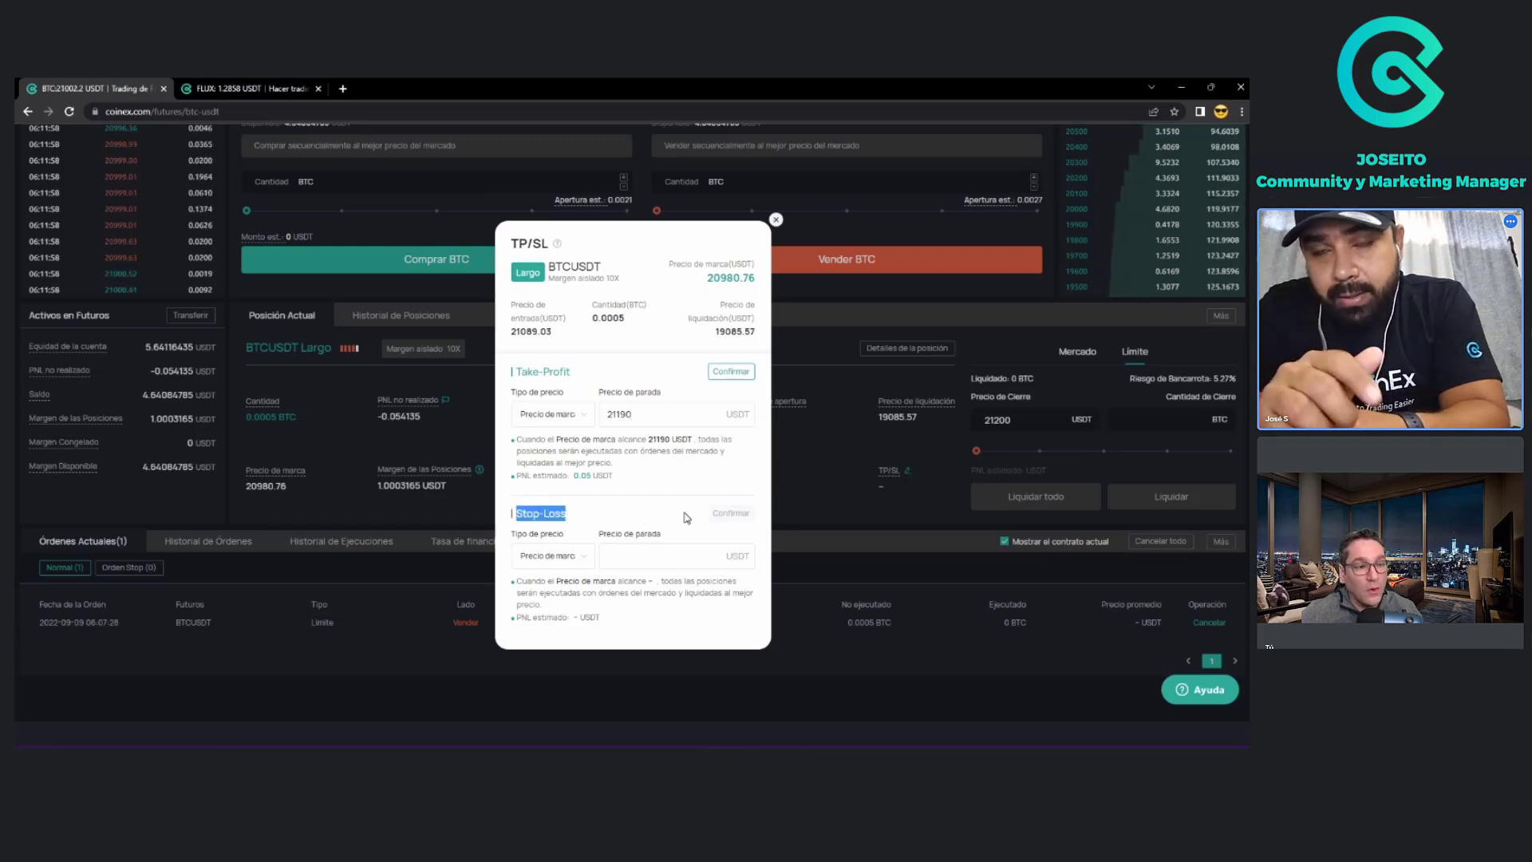
click(617, 532)
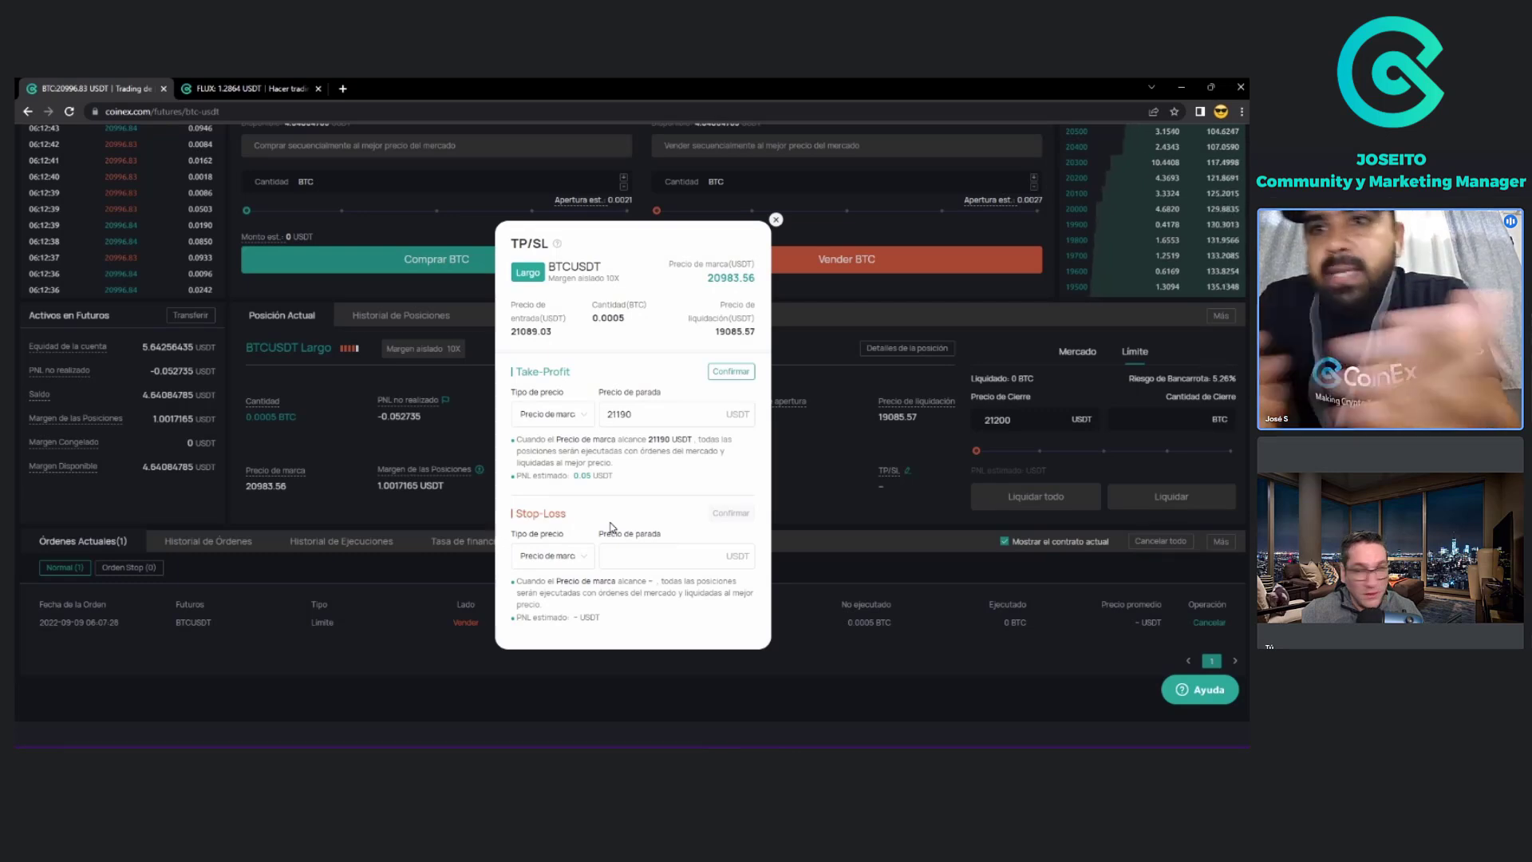
click(603, 553)
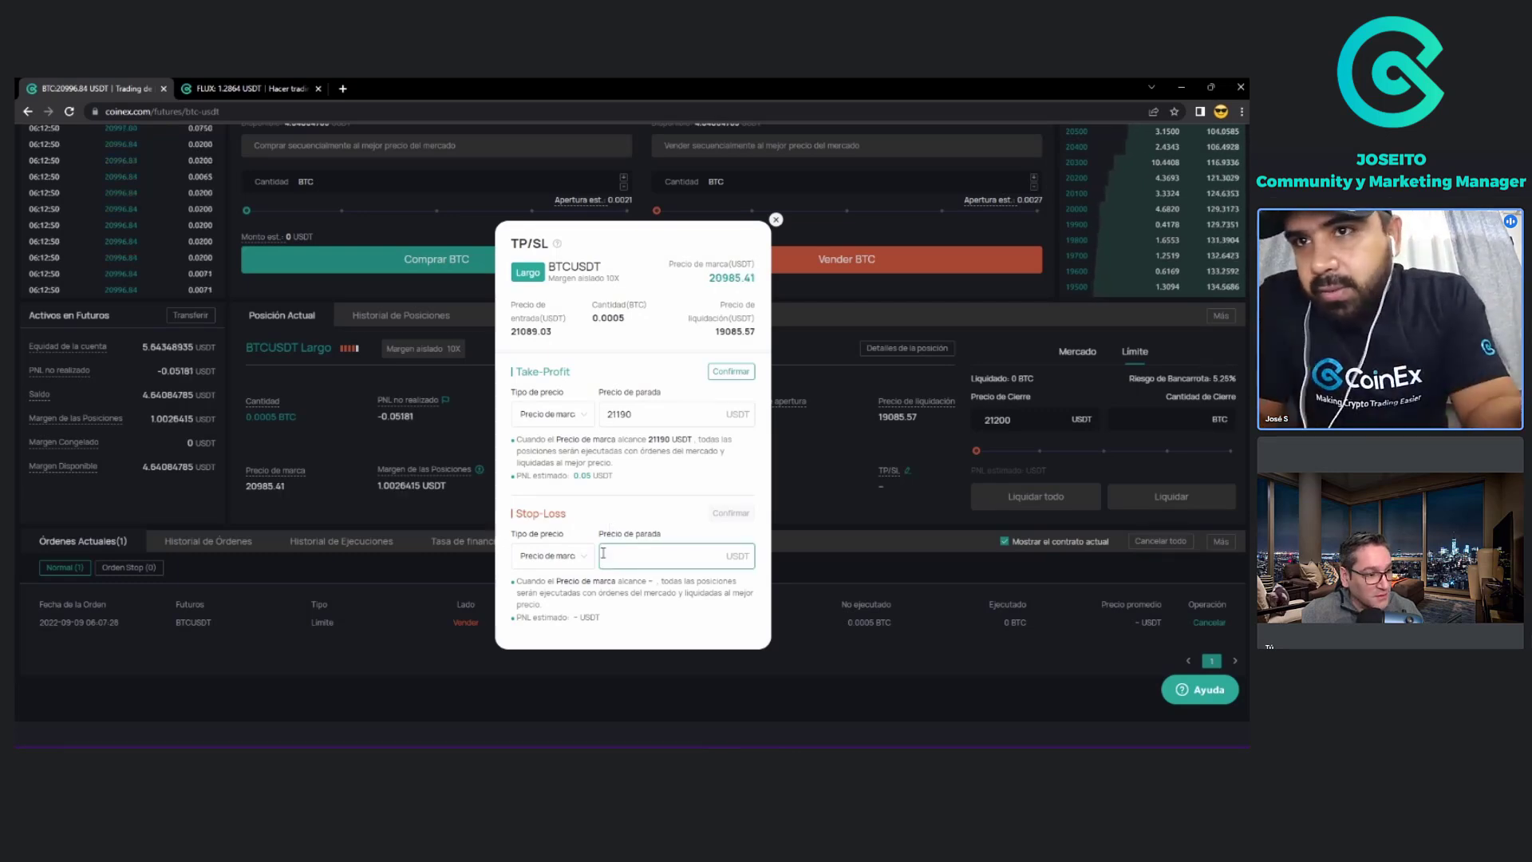
text(20800)
key(BackSpace)
key(BackSpace)
key(BackSpace)
key(BackSpace)
key(BackSpace)
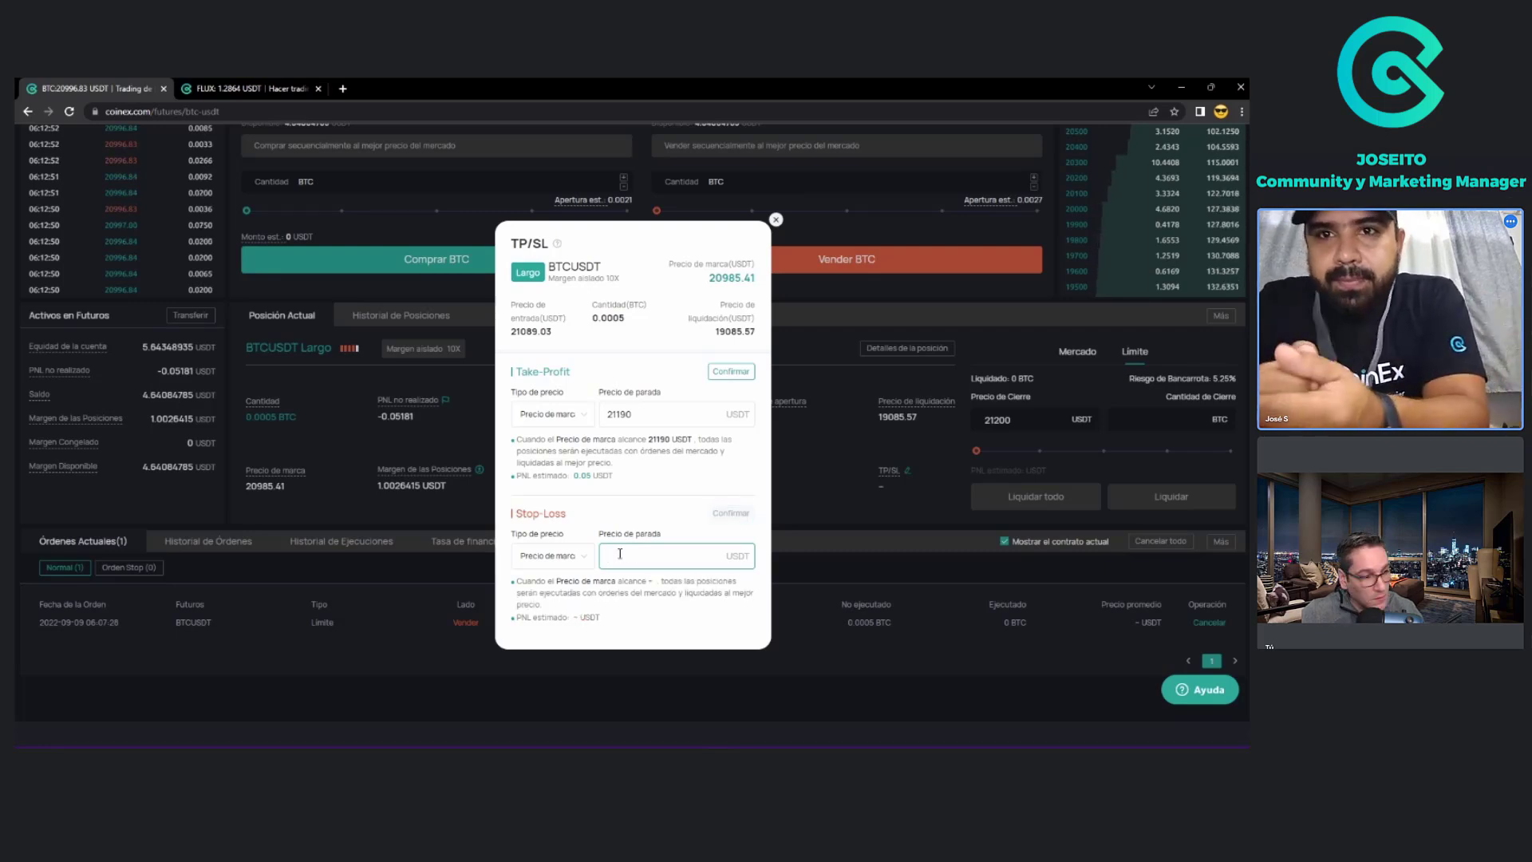
text(21)
key(BackSpace)
key(BackSpace)
text(1)
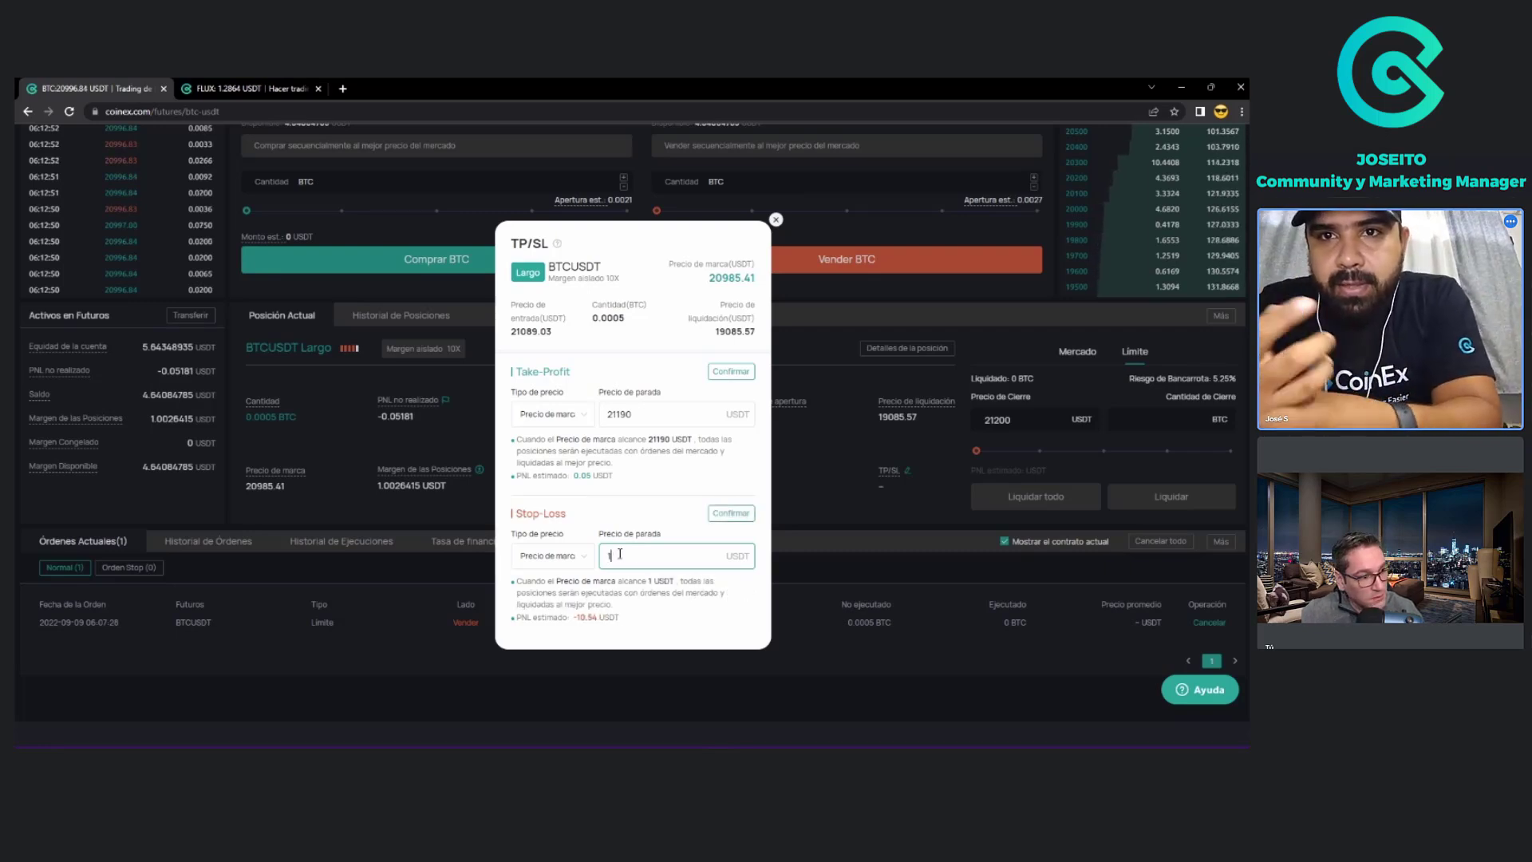
text(960)
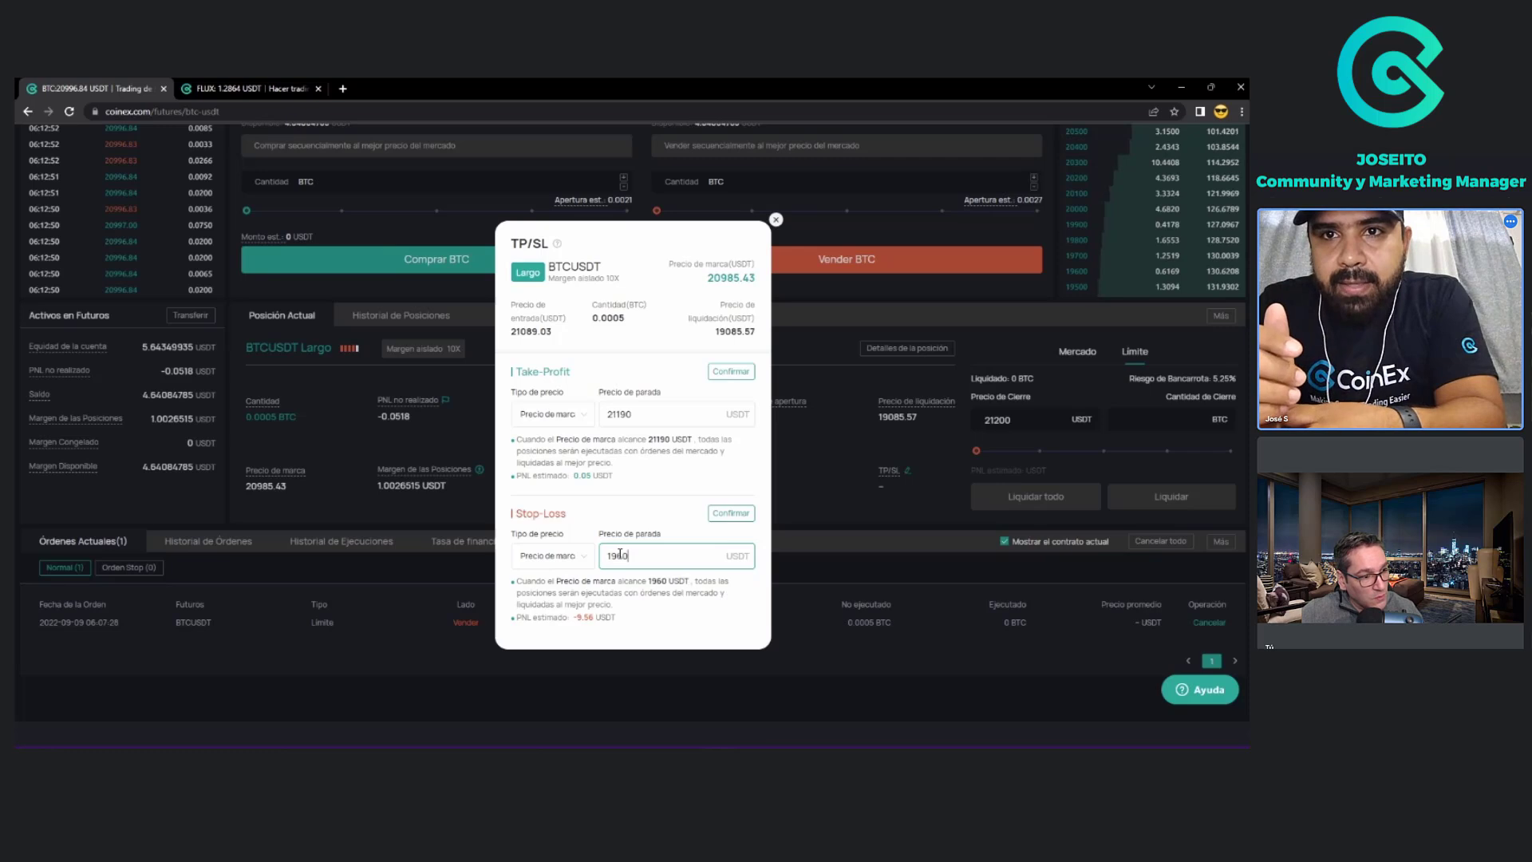
text(0)
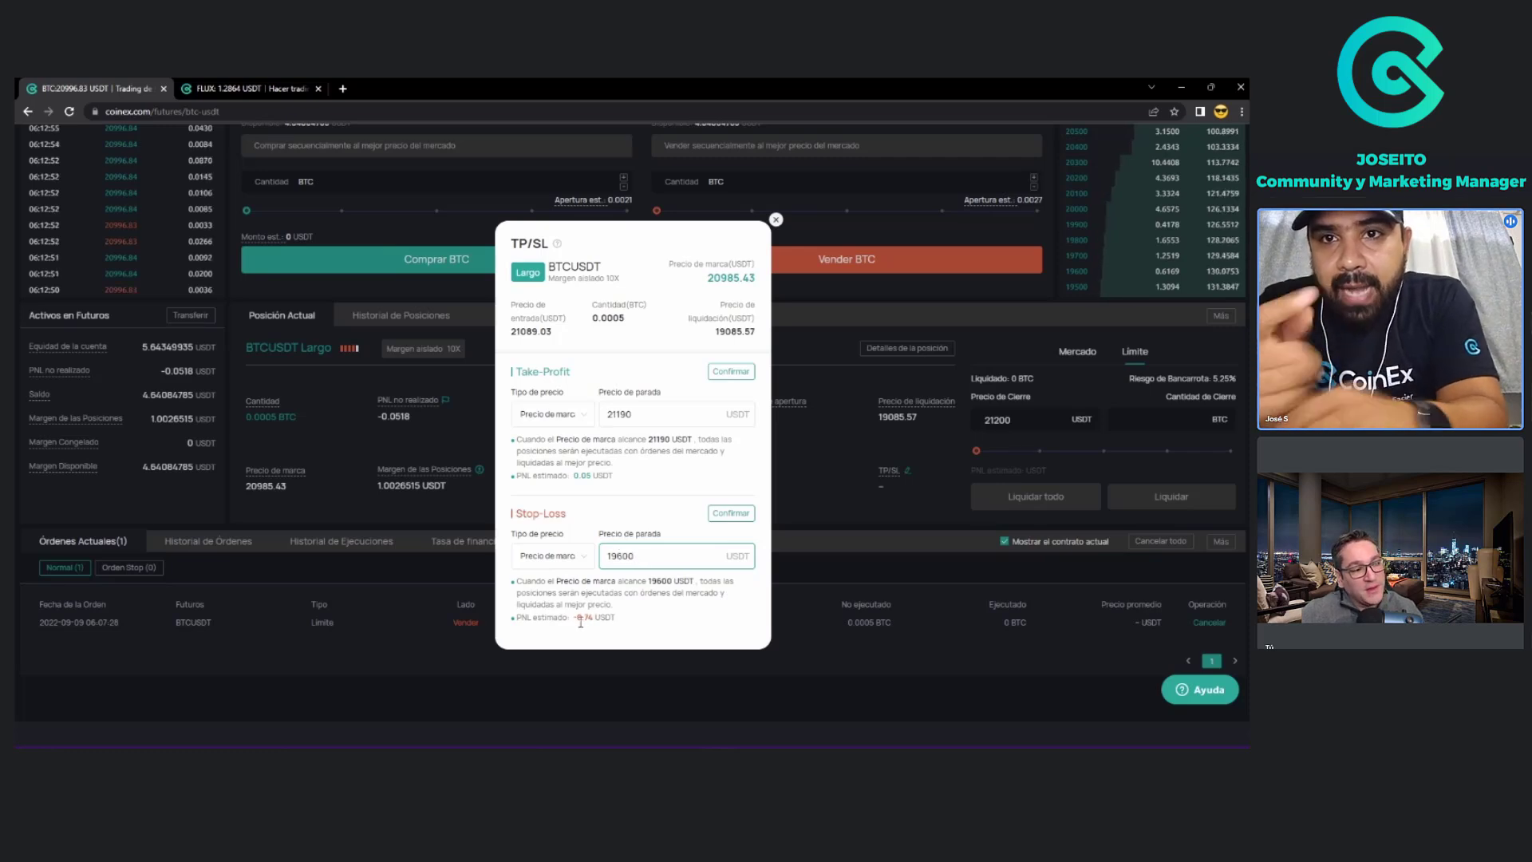
Compare the estimated PNL of the Stop-Loss with the estimated PNL of the Take-Profit.
drag(574, 621, 594, 621)
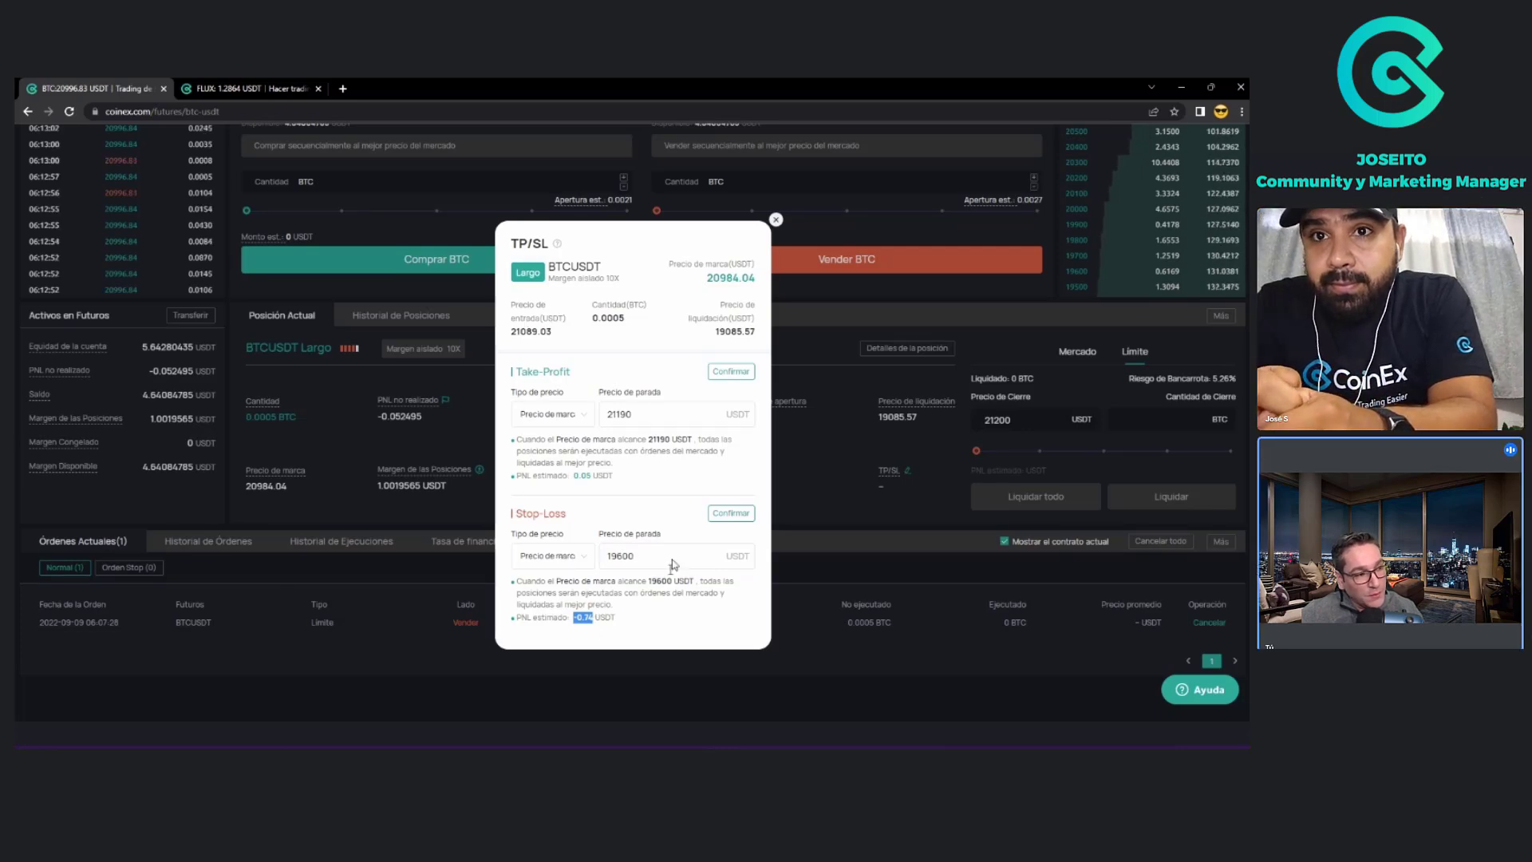
drag(572, 475, 590, 477)
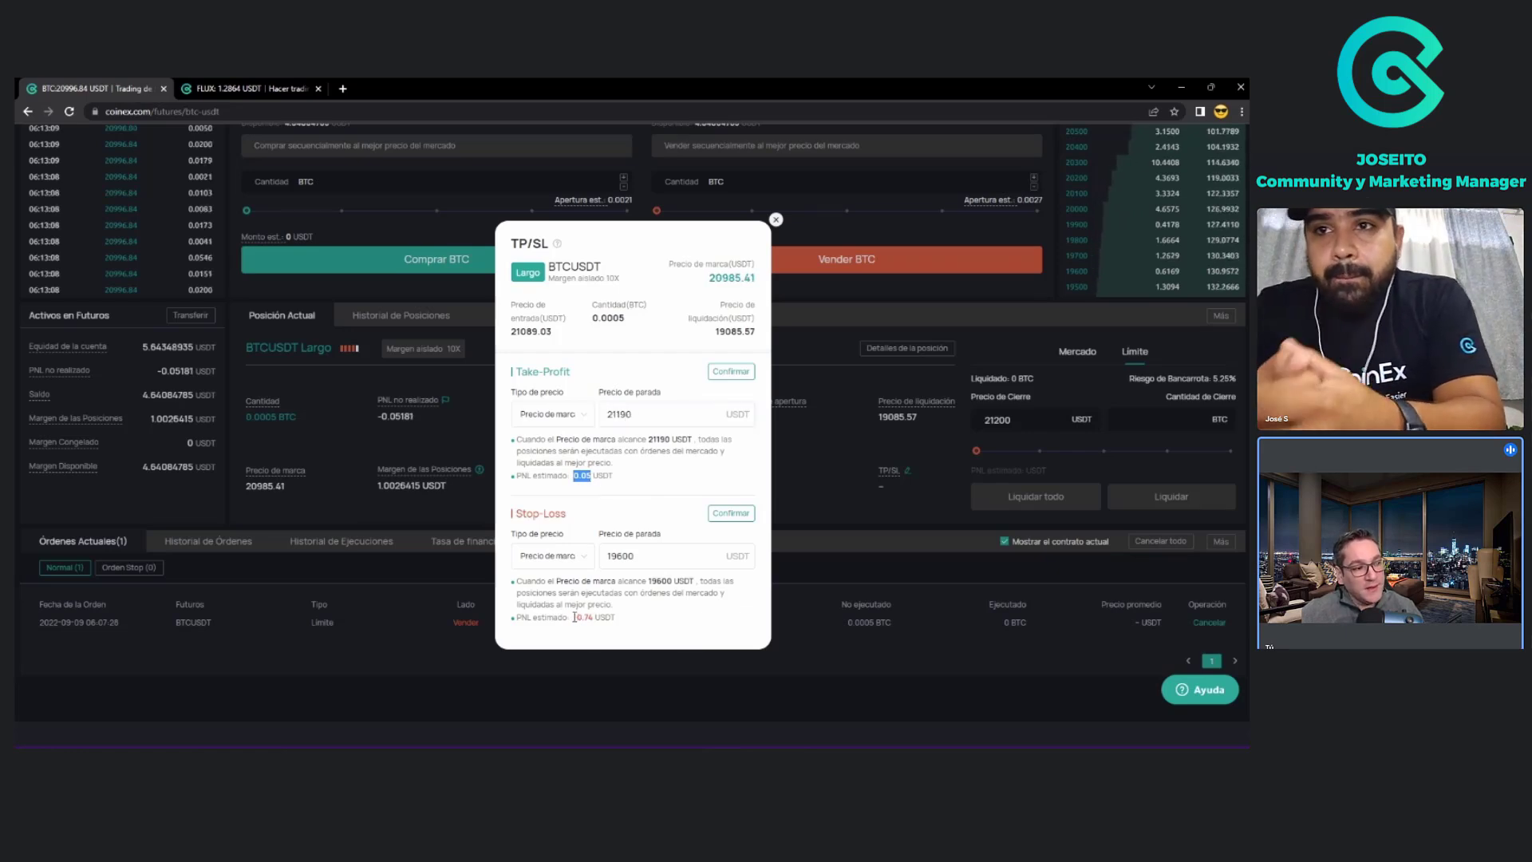
drag(573, 617, 592, 619)
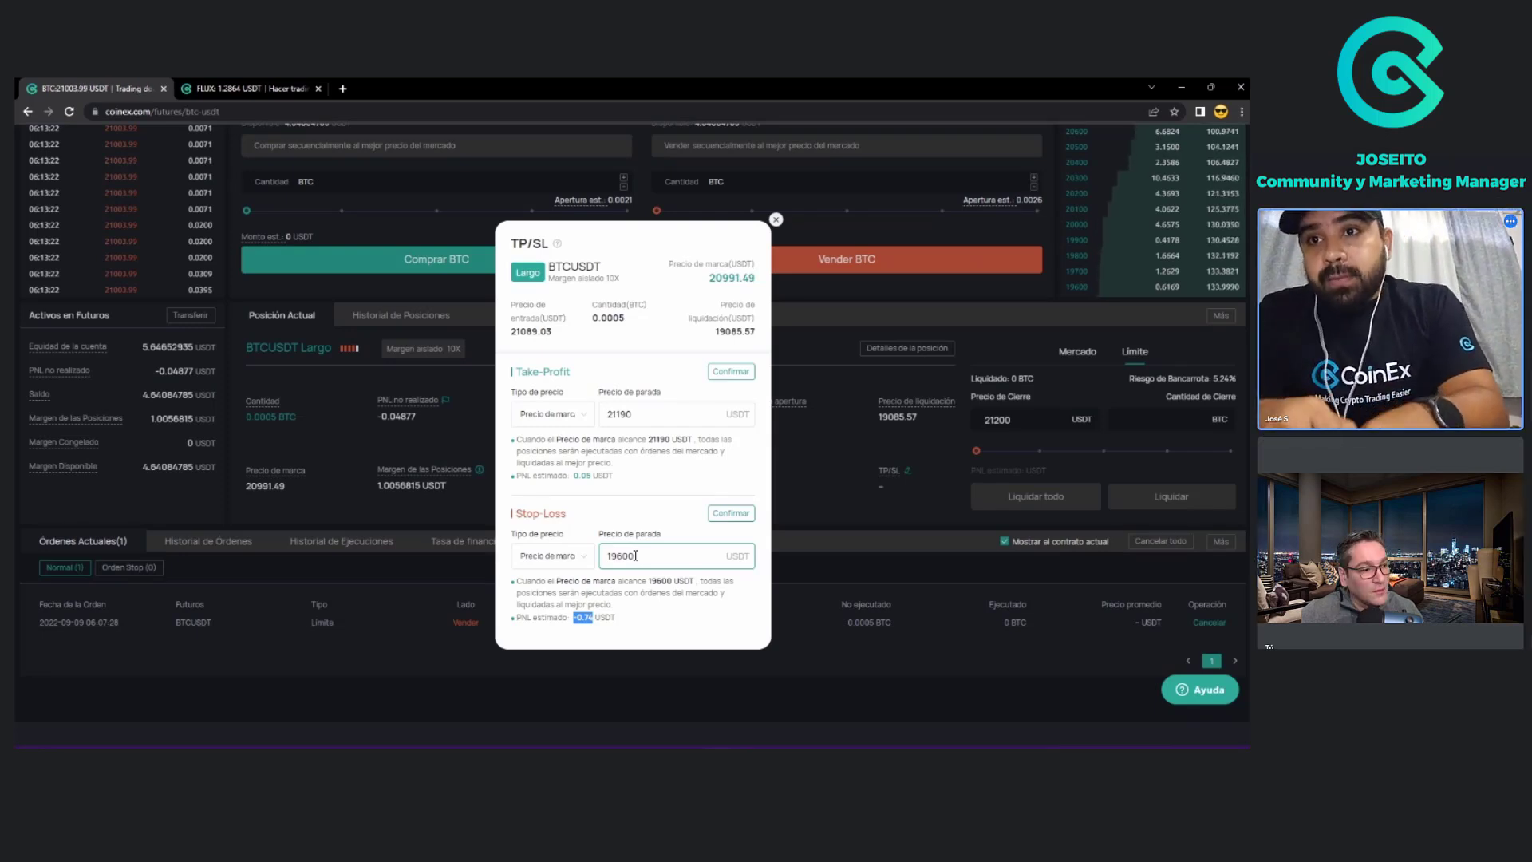
click(578, 474)
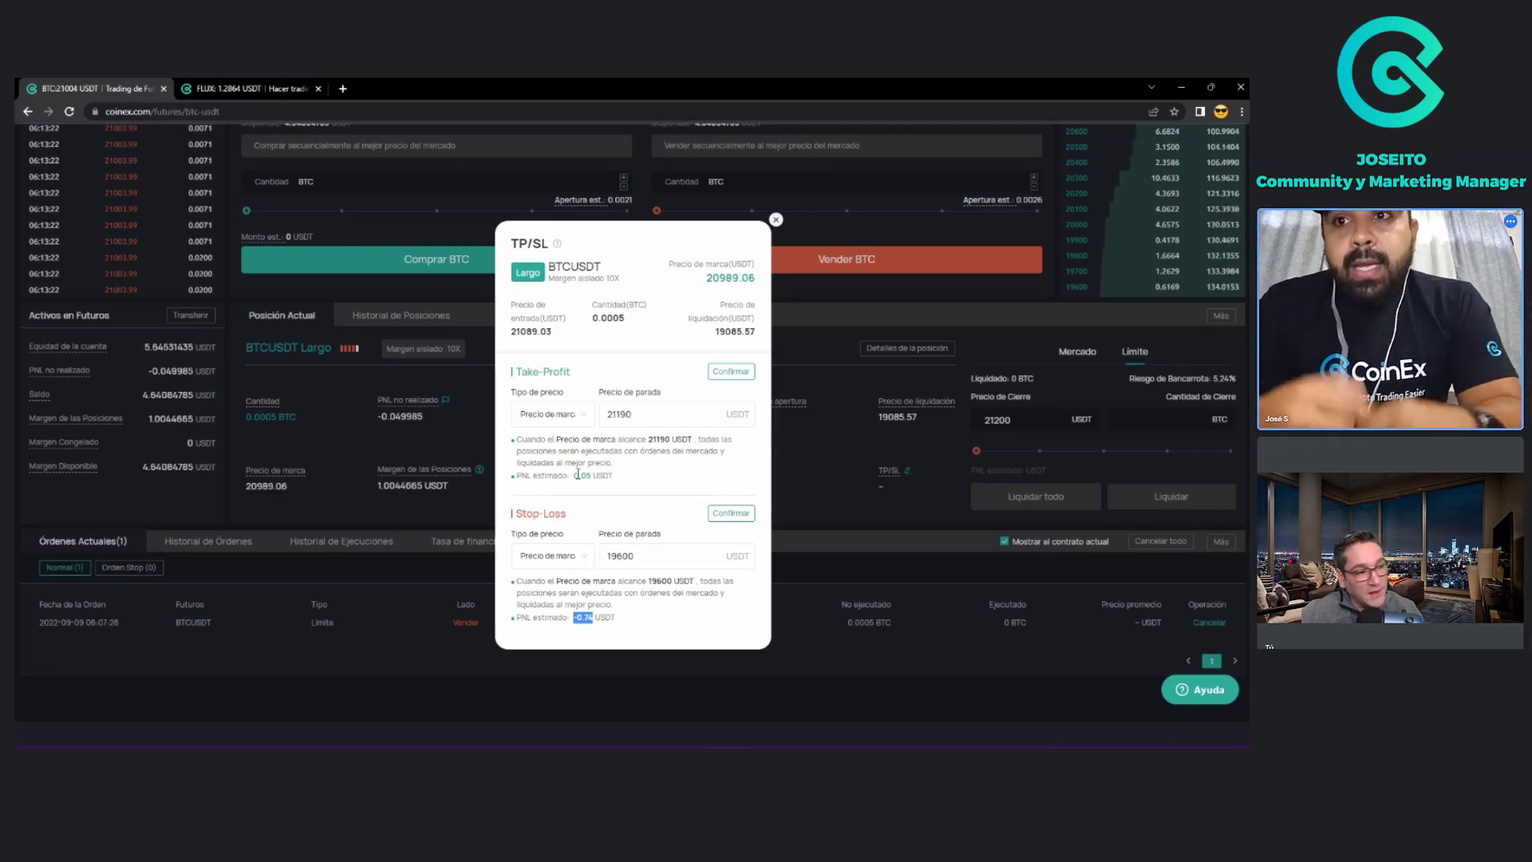
click(588, 620)
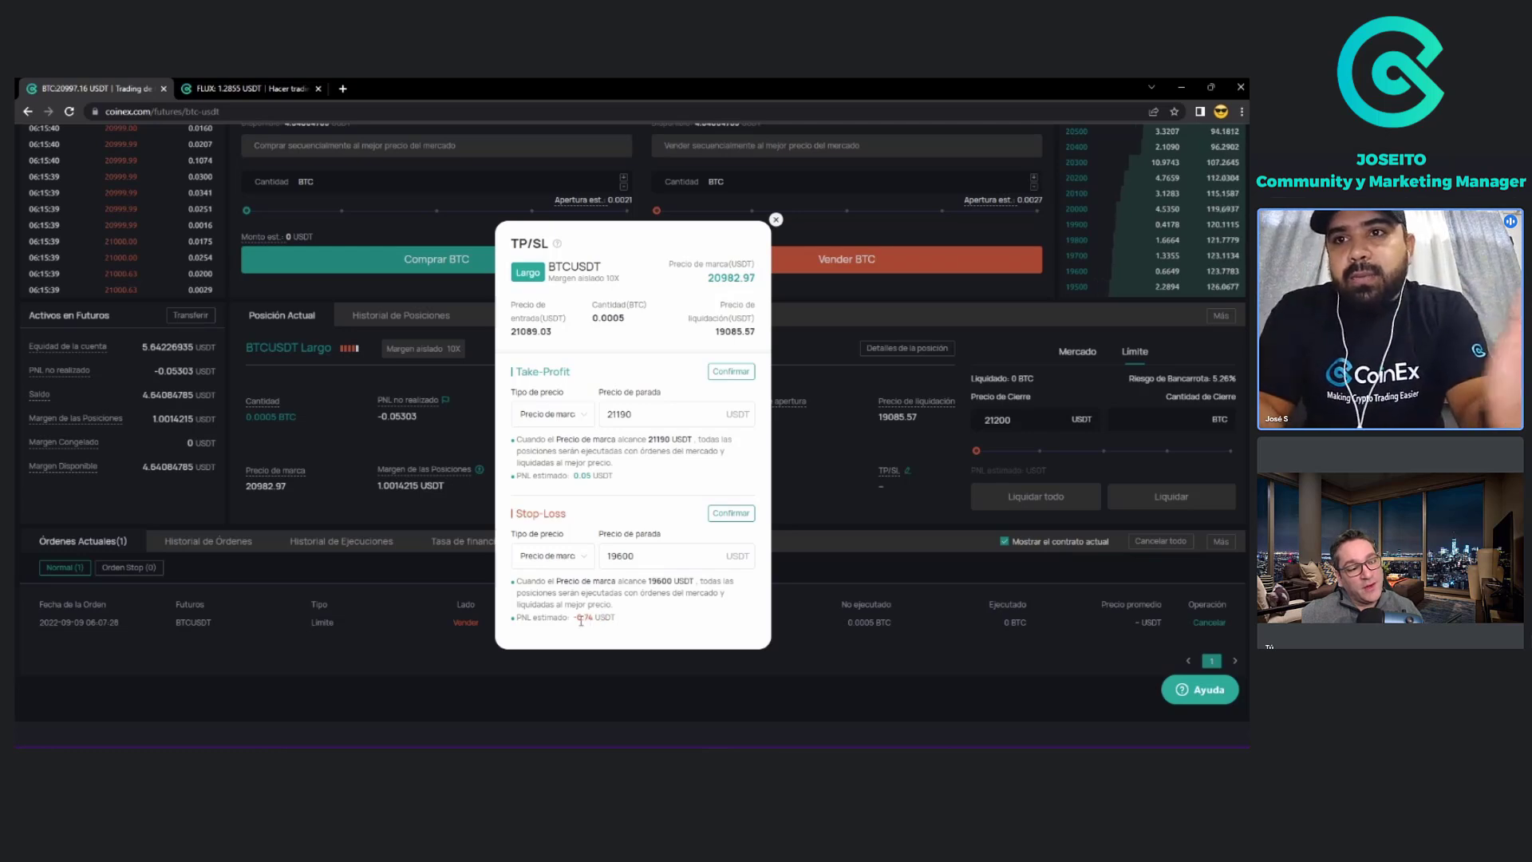
drag(574, 618, 595, 618)
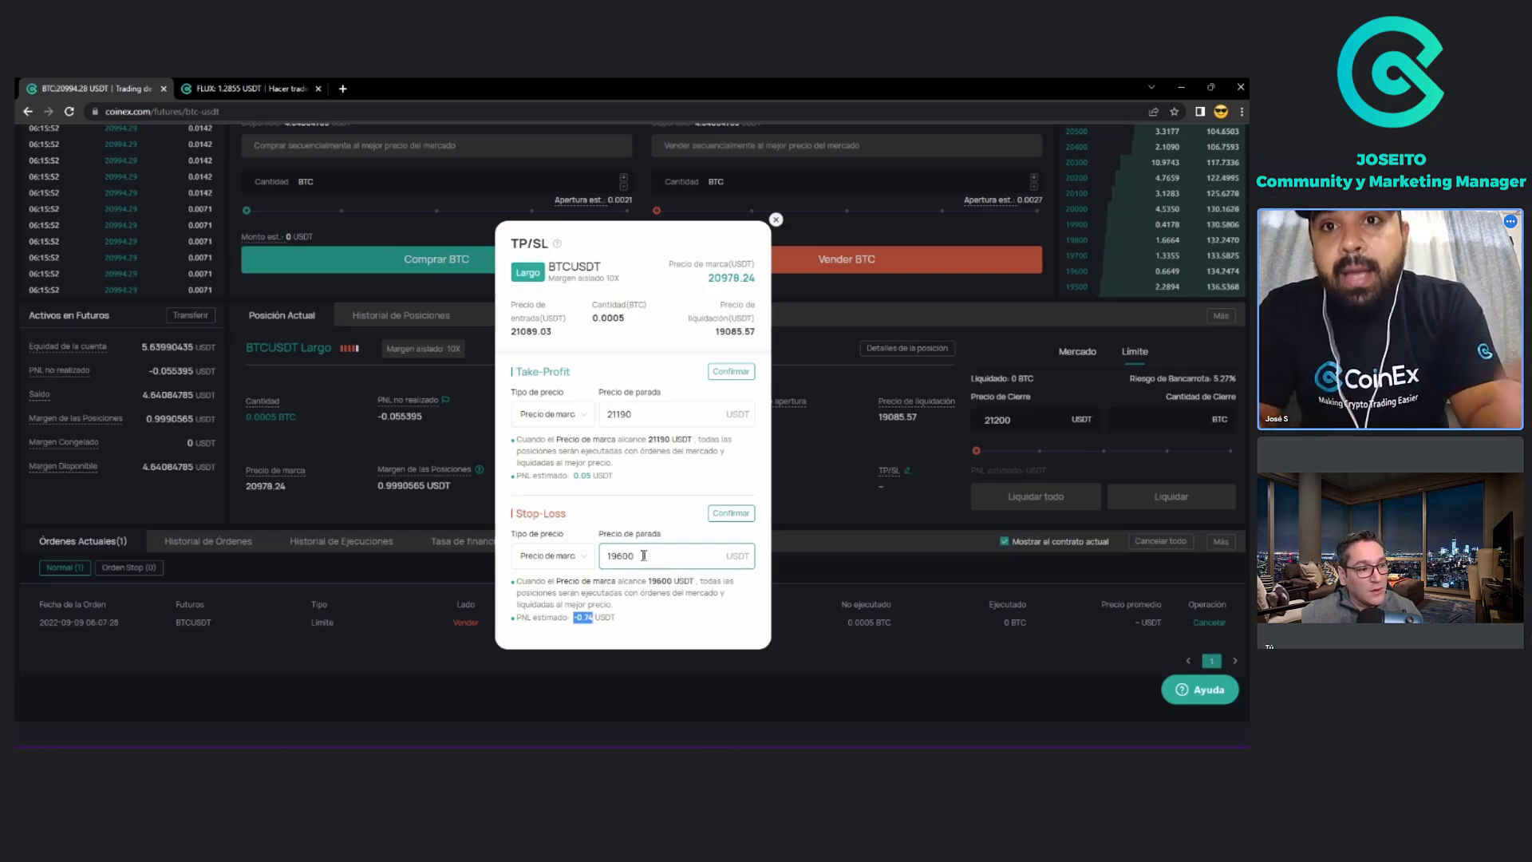
Replace the Stop-Loss stop price of the BTCUSDT long position with 20000 USDT.
drag(616, 558, 649, 560)
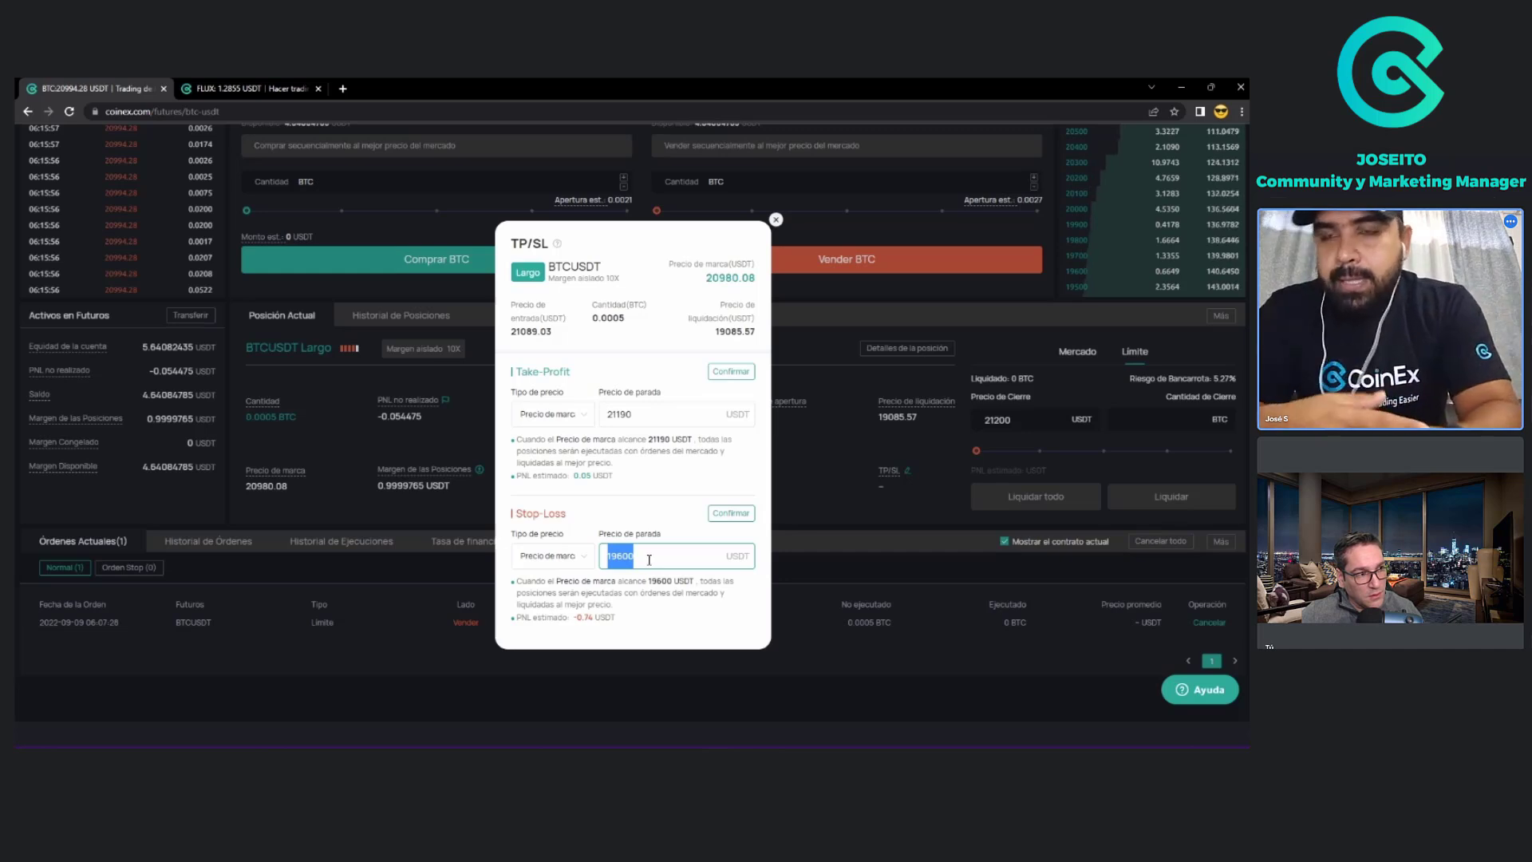
text(20)
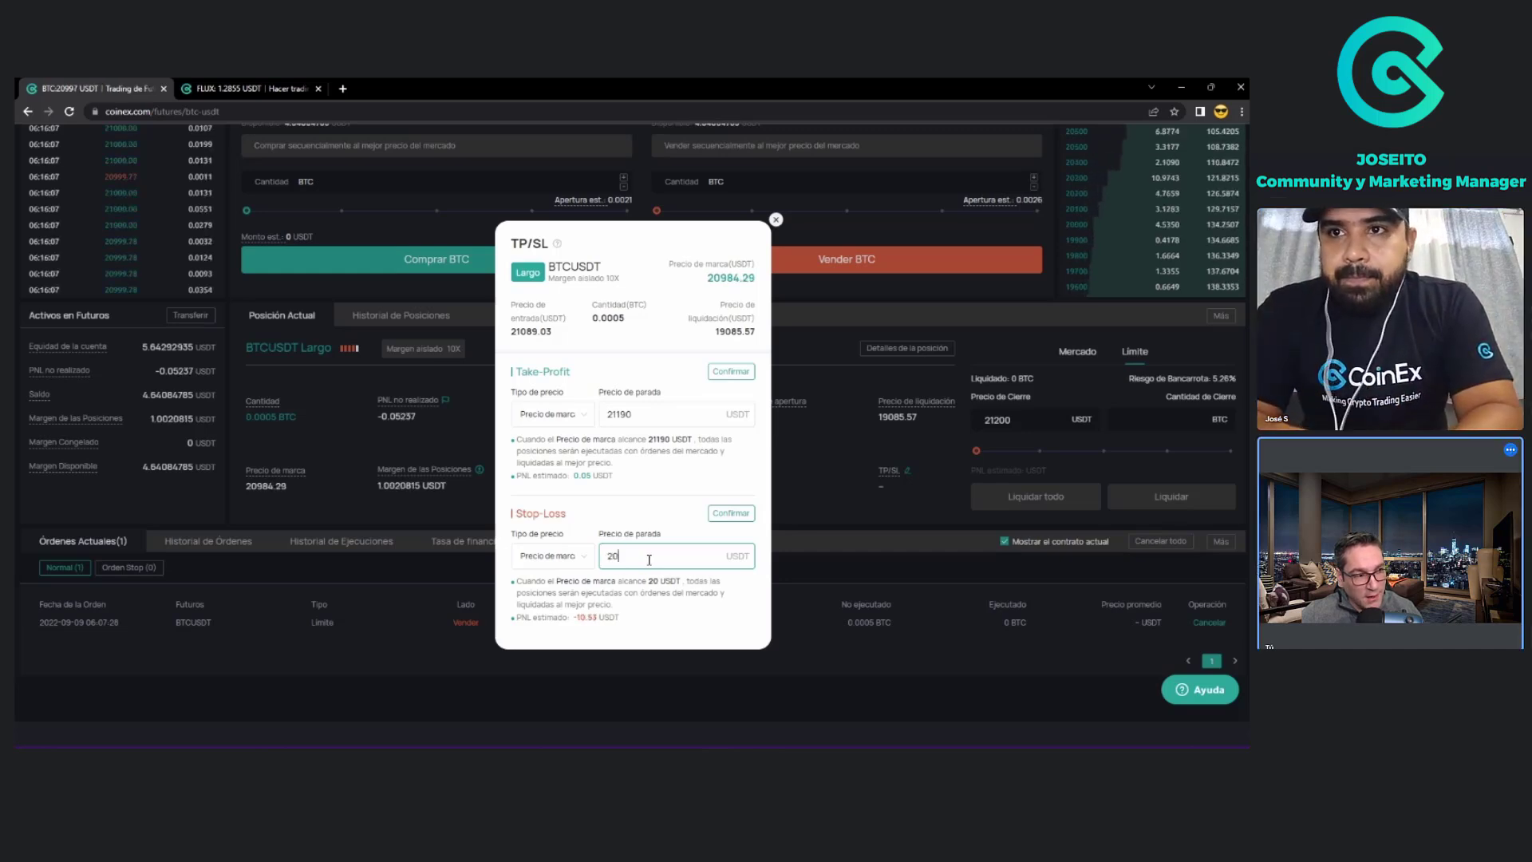
text(000)
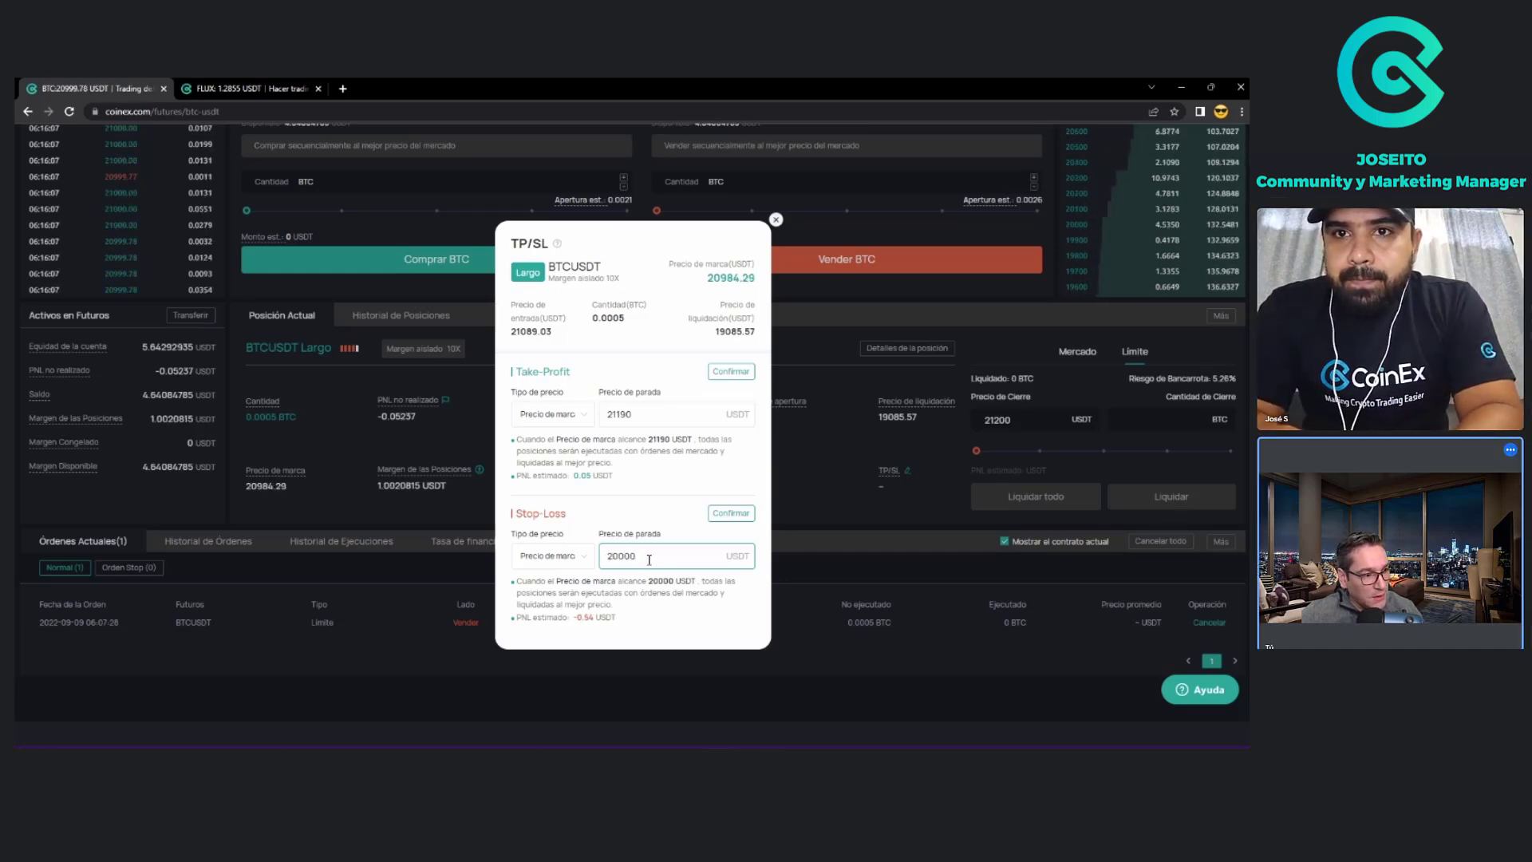
click(592, 621)
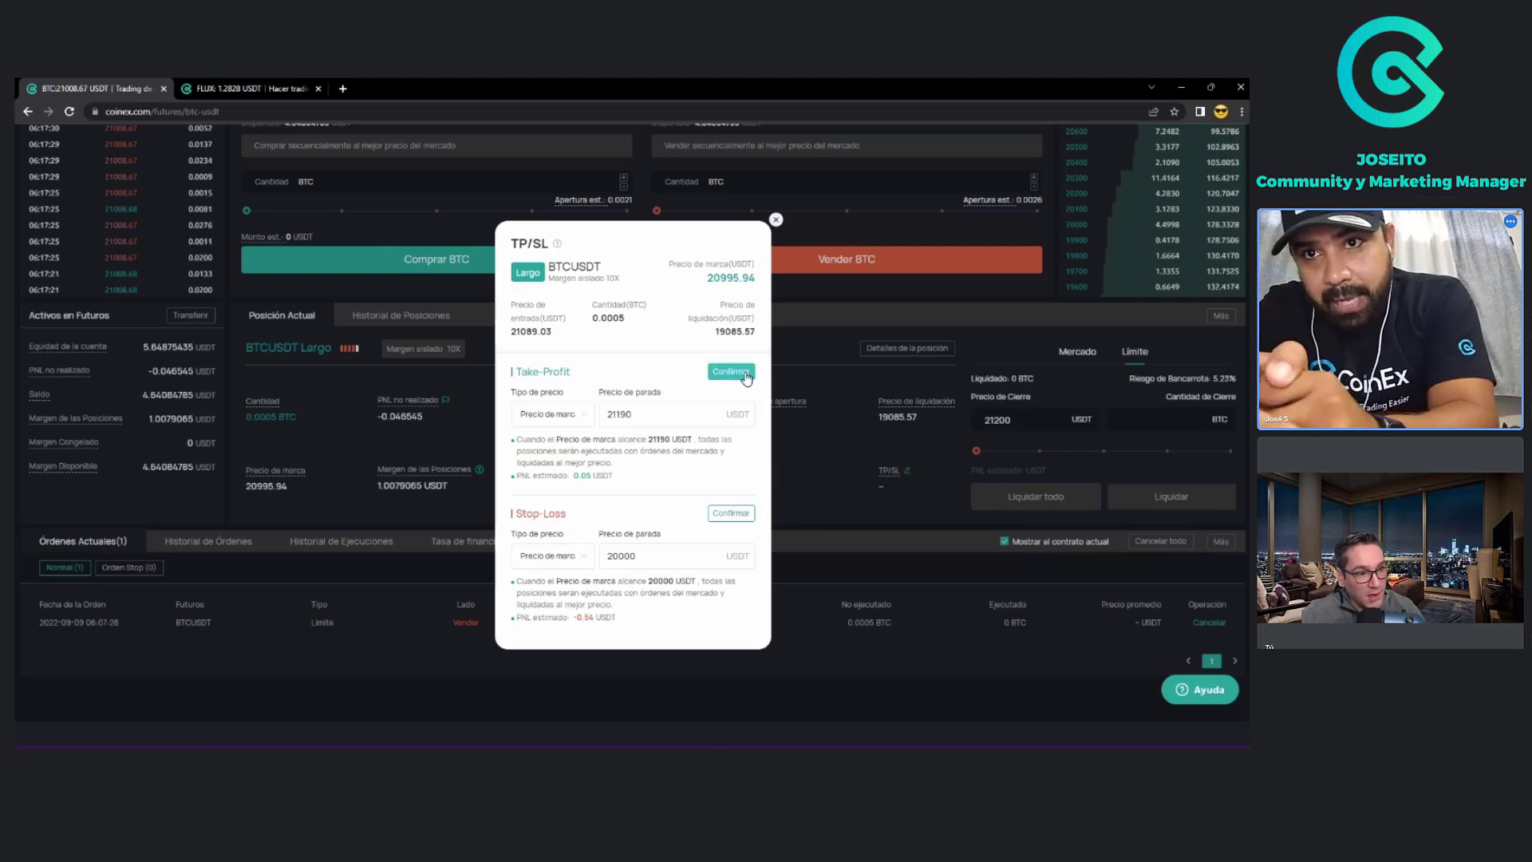
Confirm both the Stop-Loss and the Take-Profit of the BTCUSDT long position, and close the TP/SL settings.
click(730, 513)
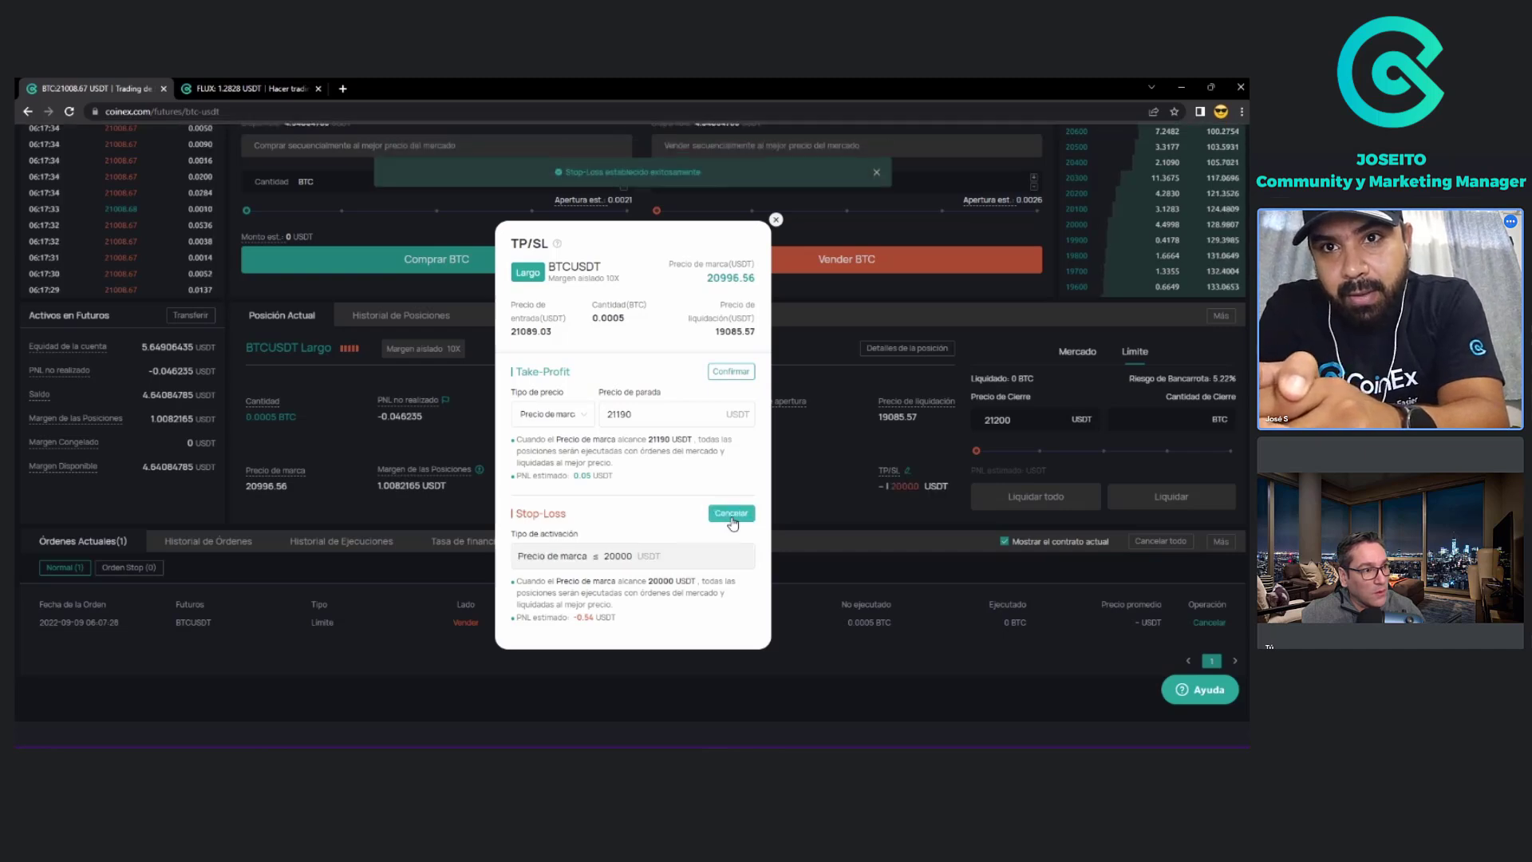
click(731, 370)
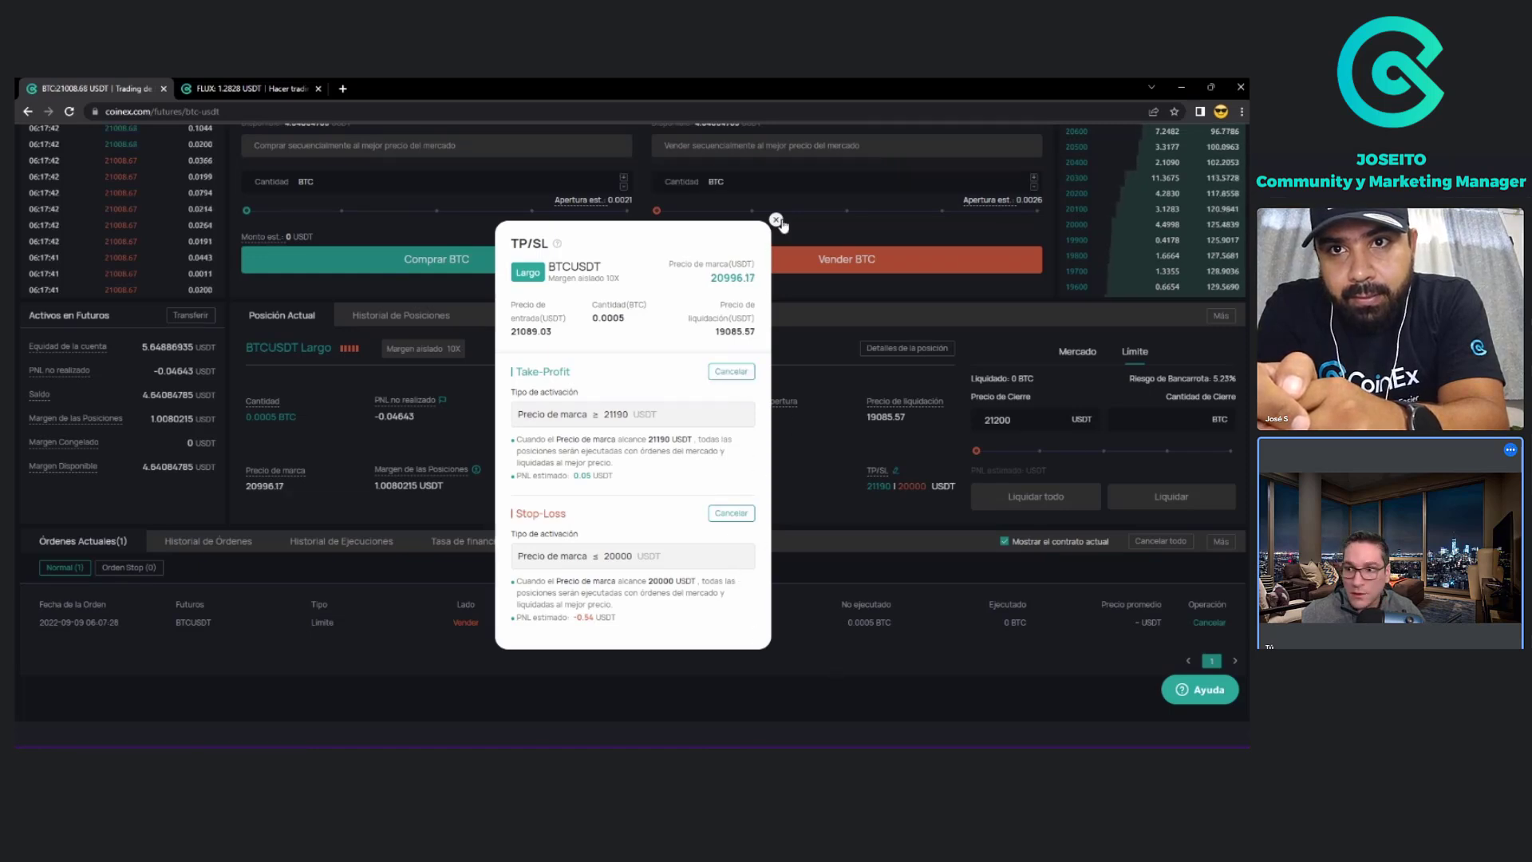
click(777, 220)
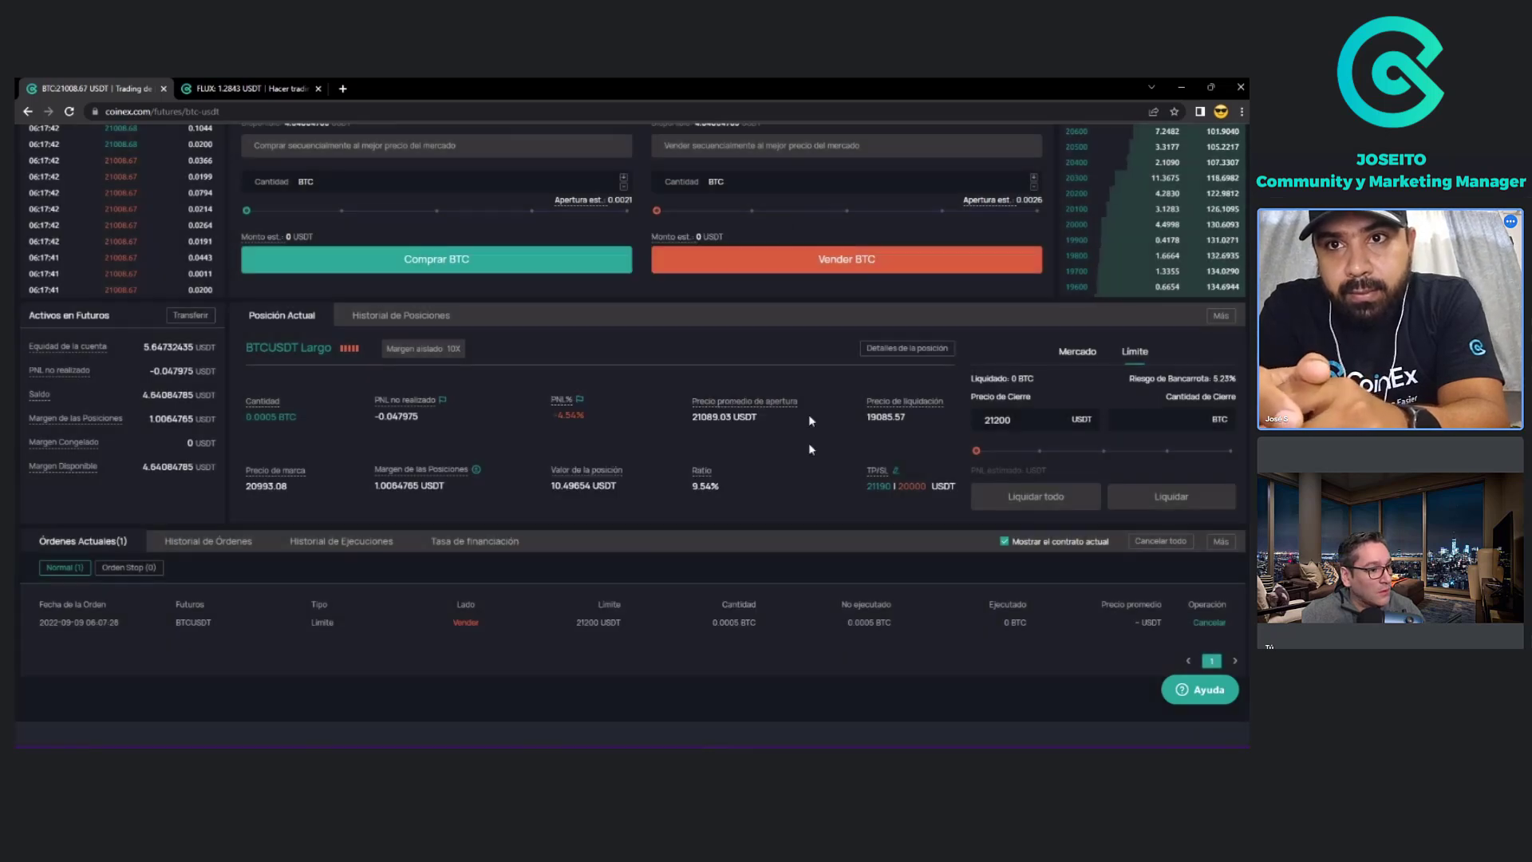
Review the position's TP/SL prices alongside the pending order, chart and order book, and view its market closing option.
drag(863, 487, 930, 486)
click(794, 499)
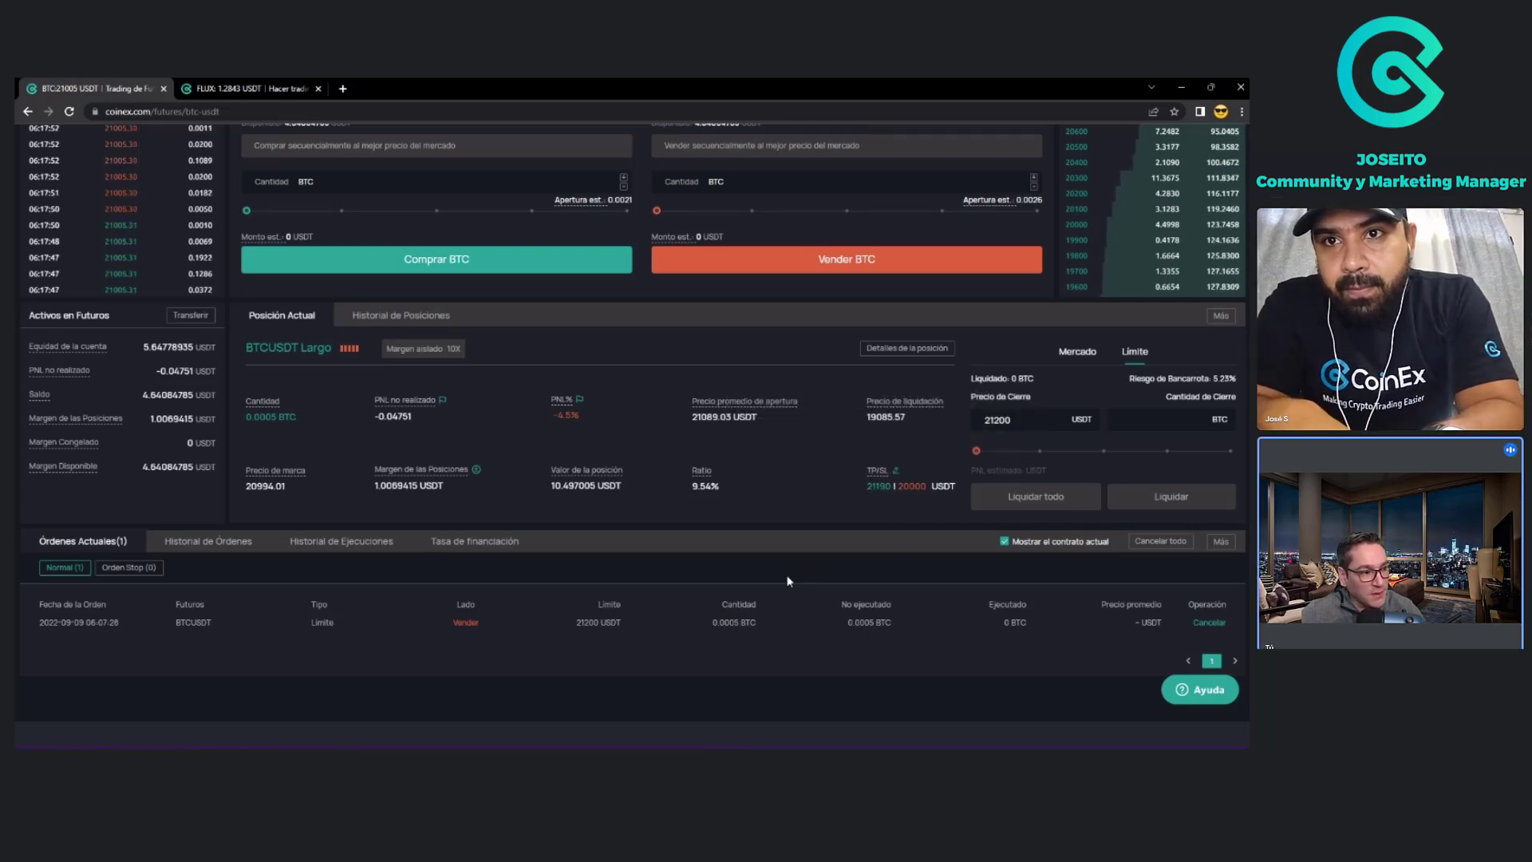
scroll(760, 643, up, 1)
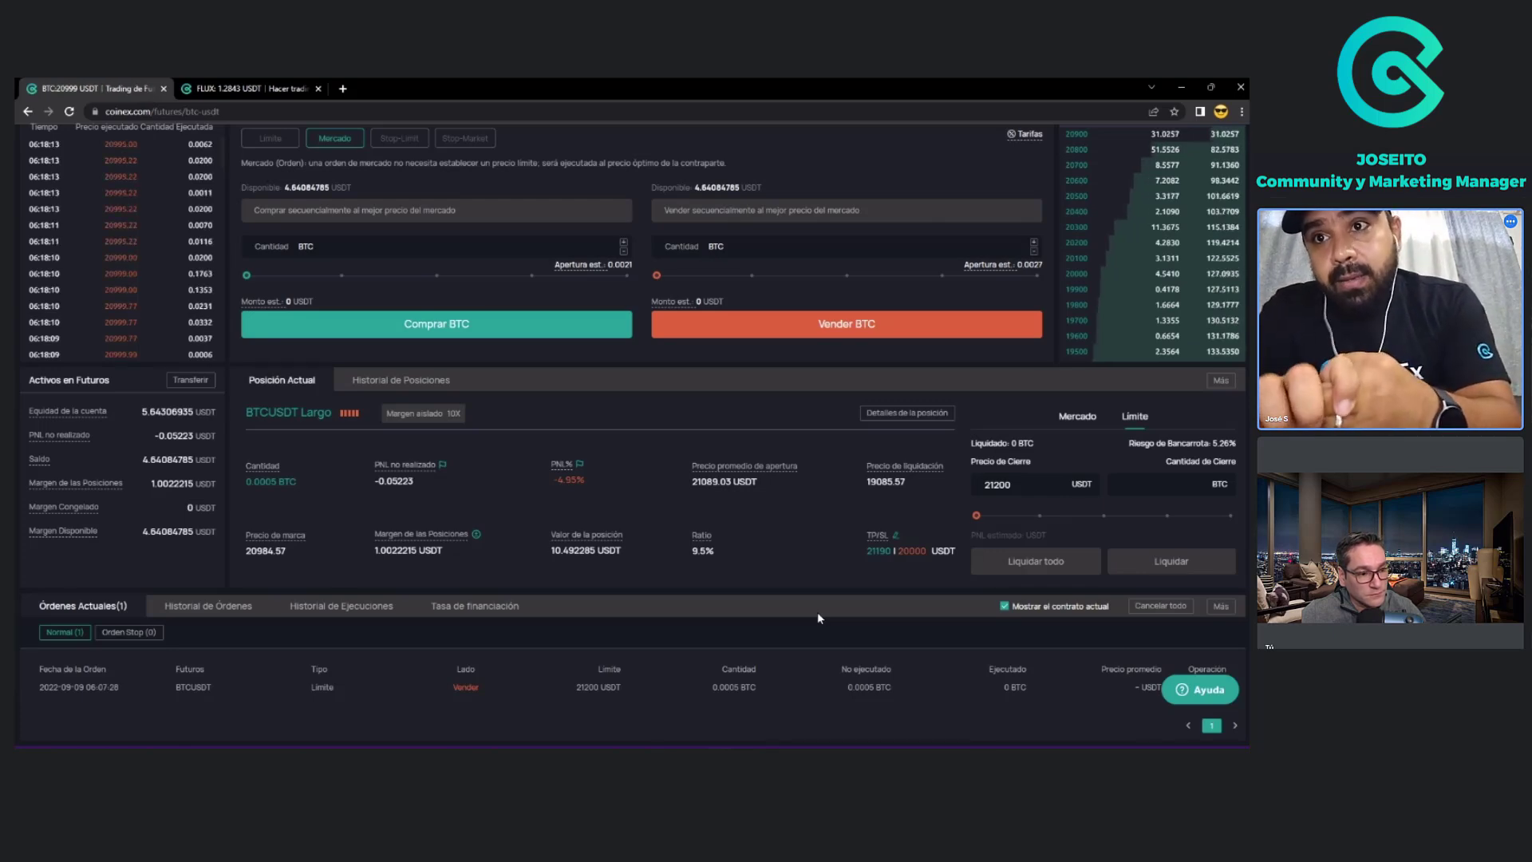
scroll(818, 617, up, 2)
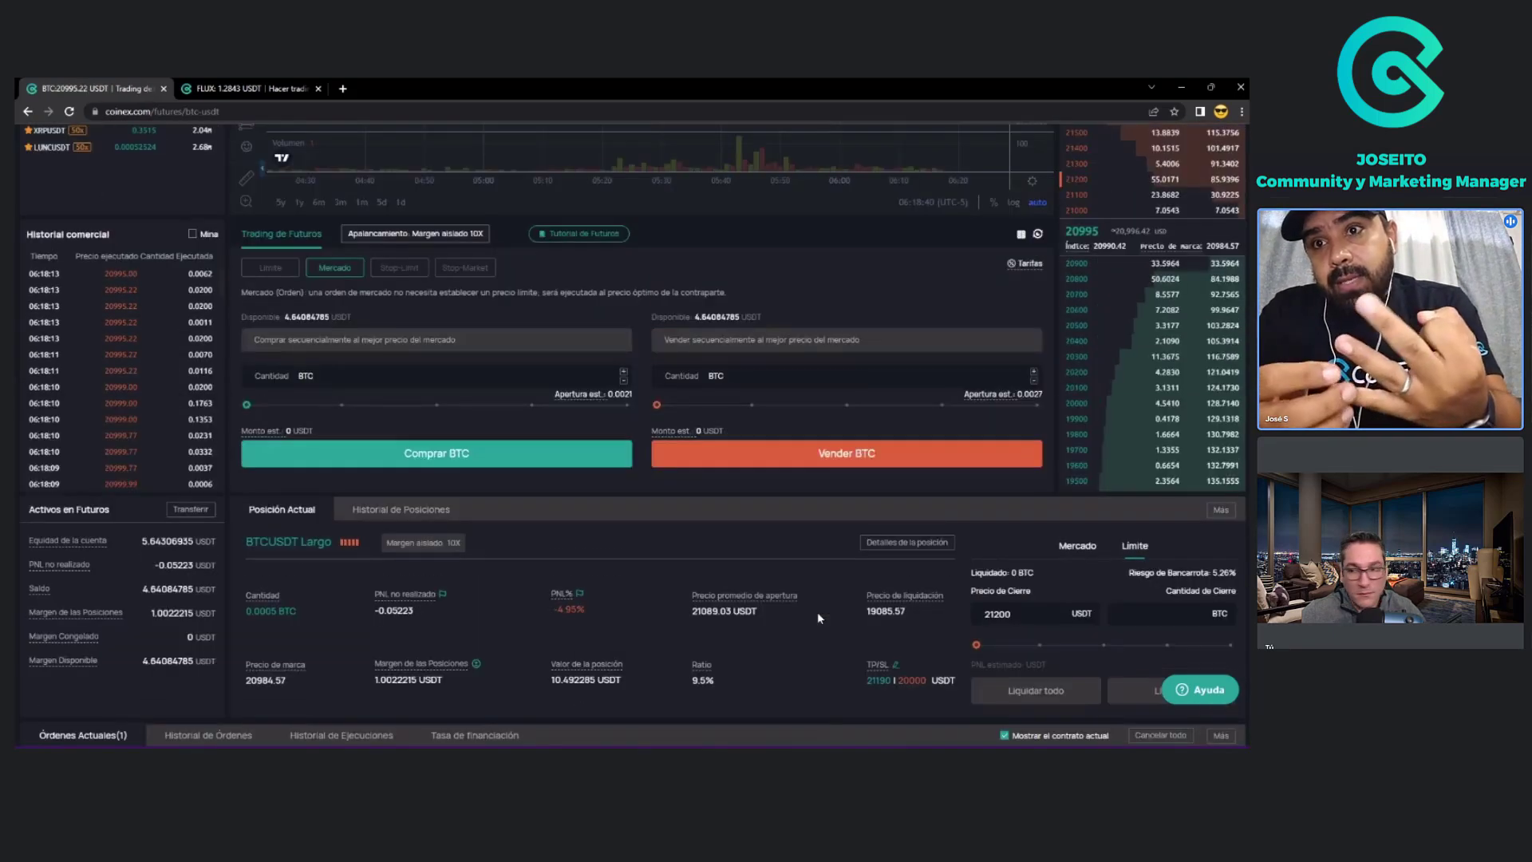
scroll(818, 617, up, 3)
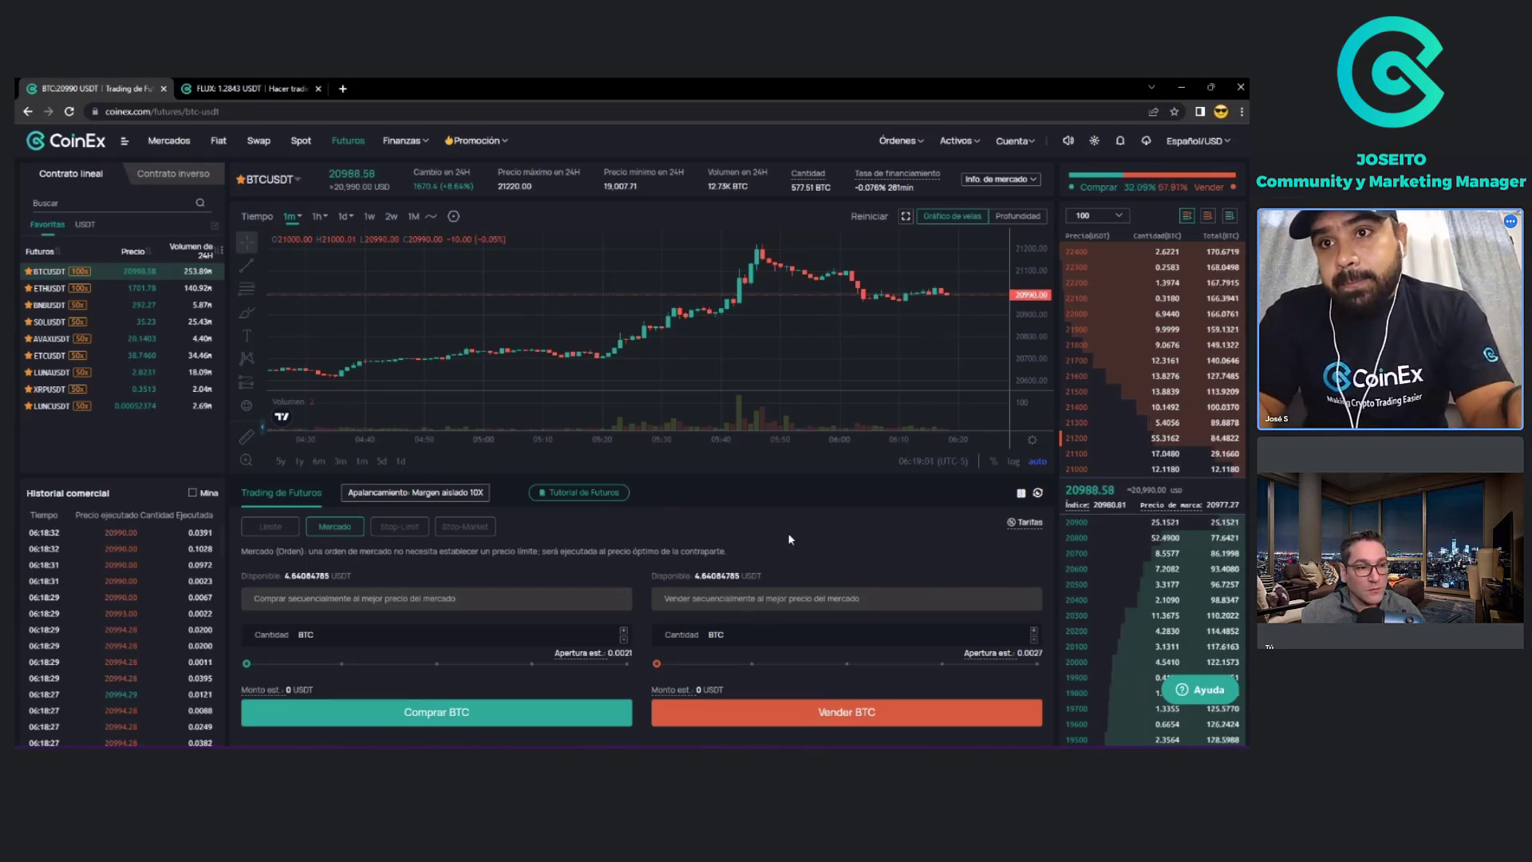
scroll(788, 539, down, 1)
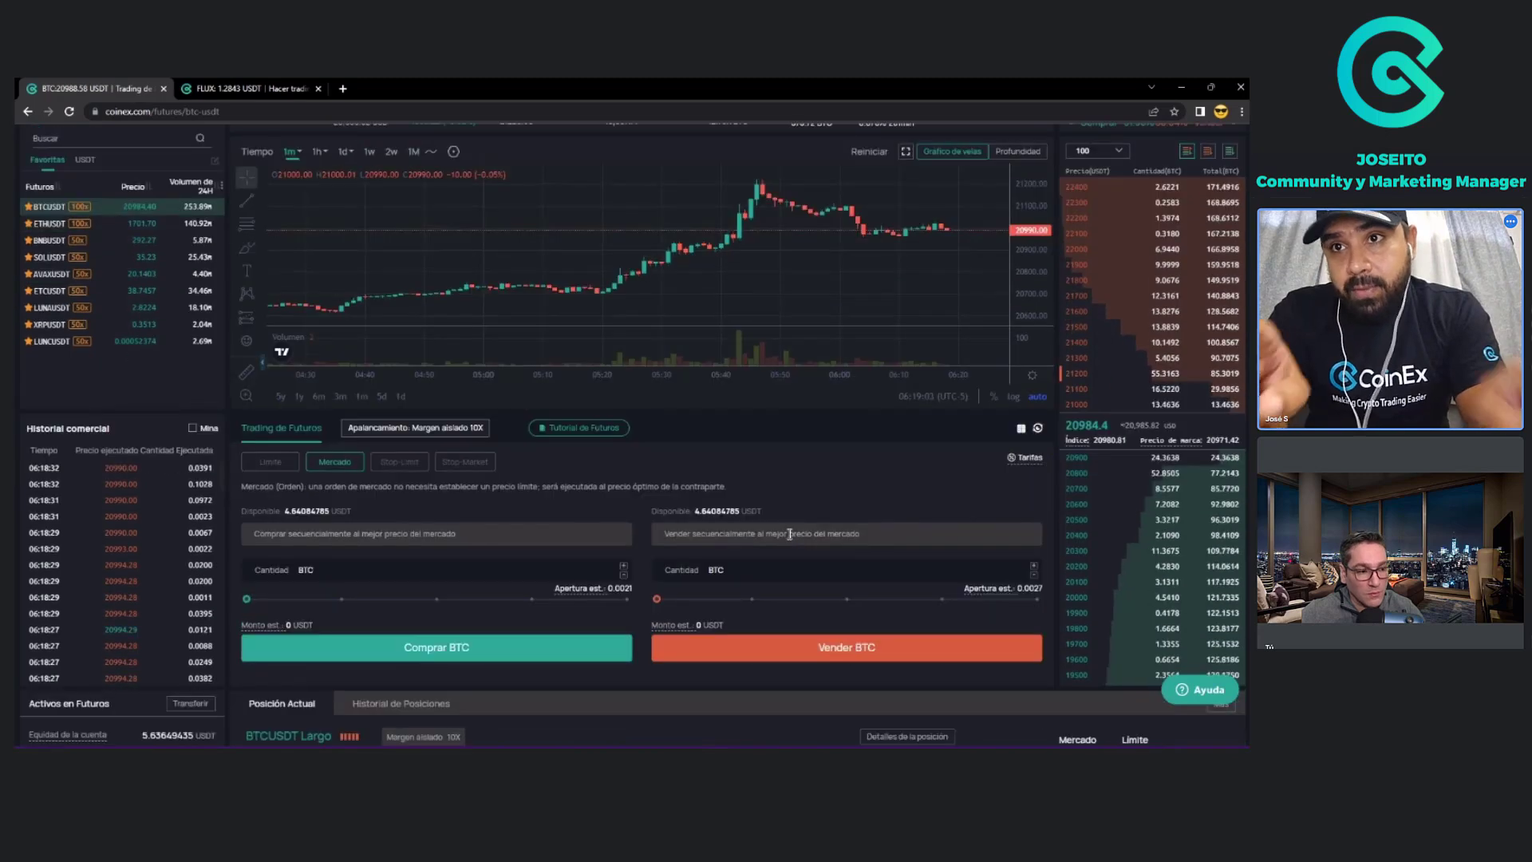
scroll(789, 533, down, 3)
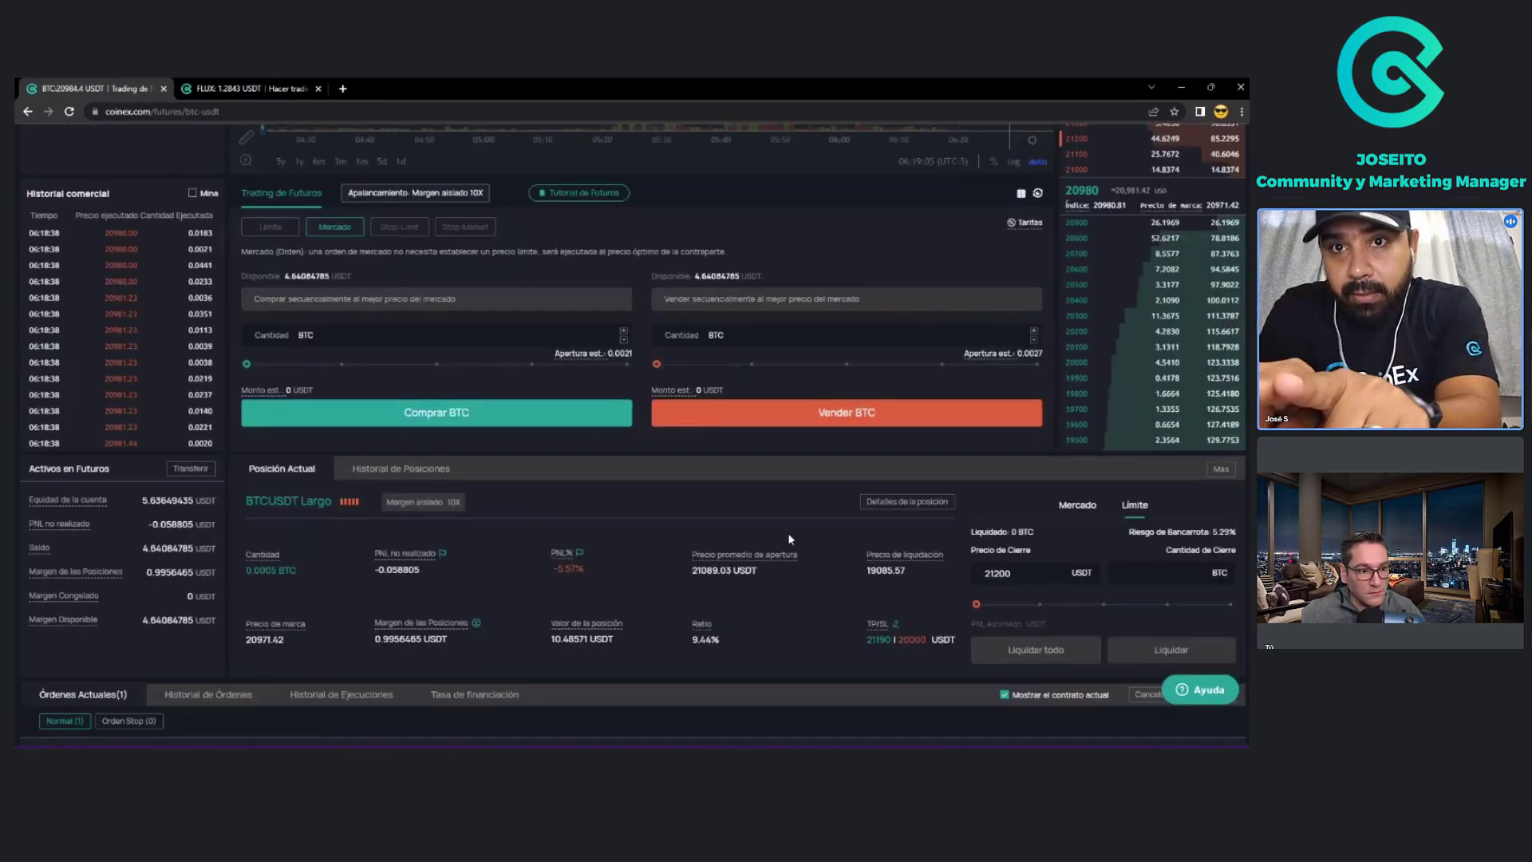
scroll(787, 533, down, 3)
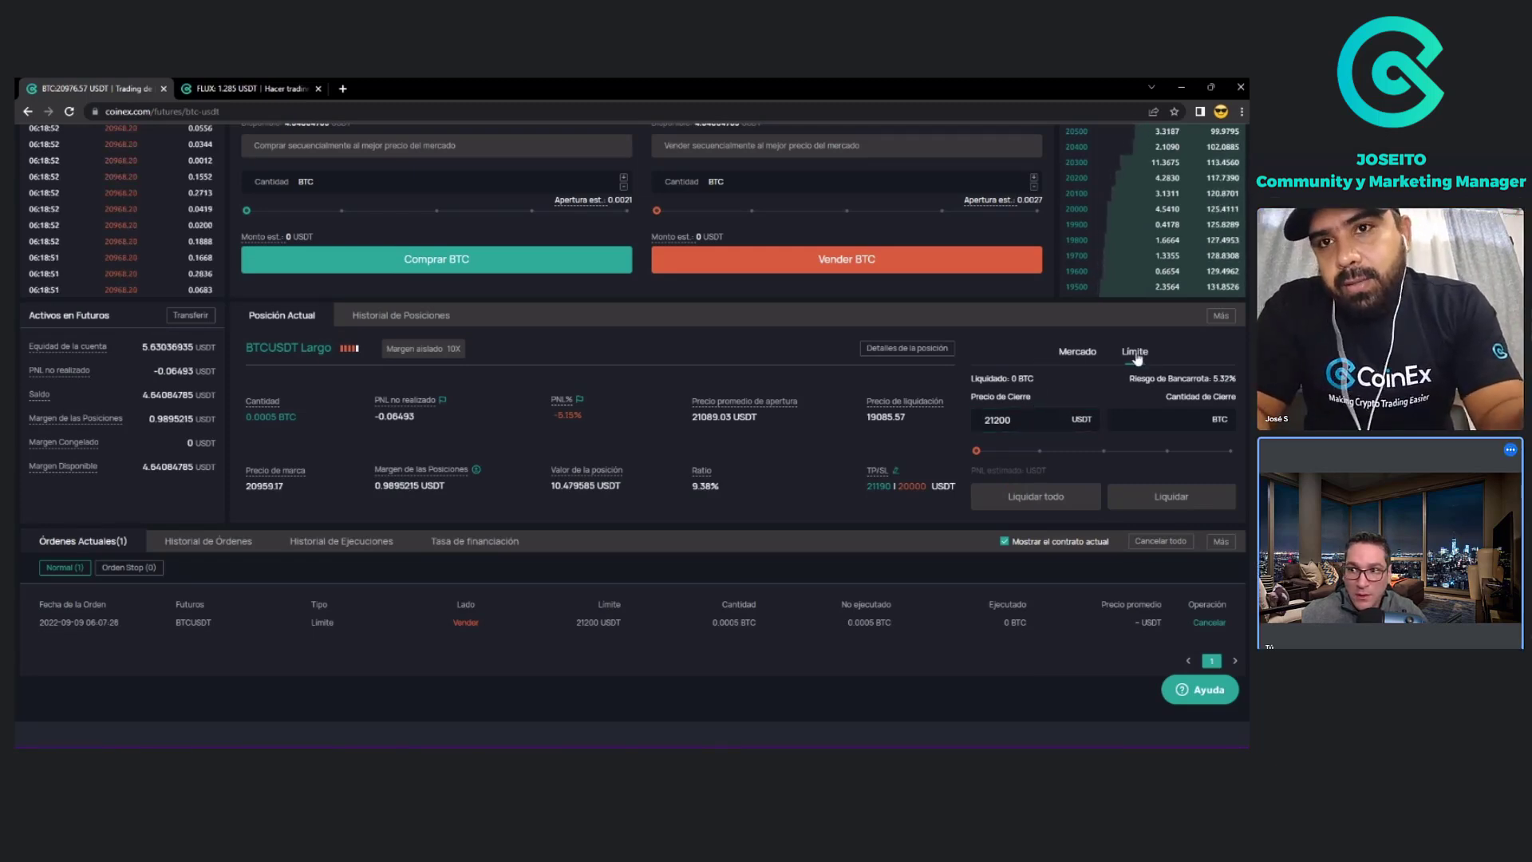
click(1079, 358)
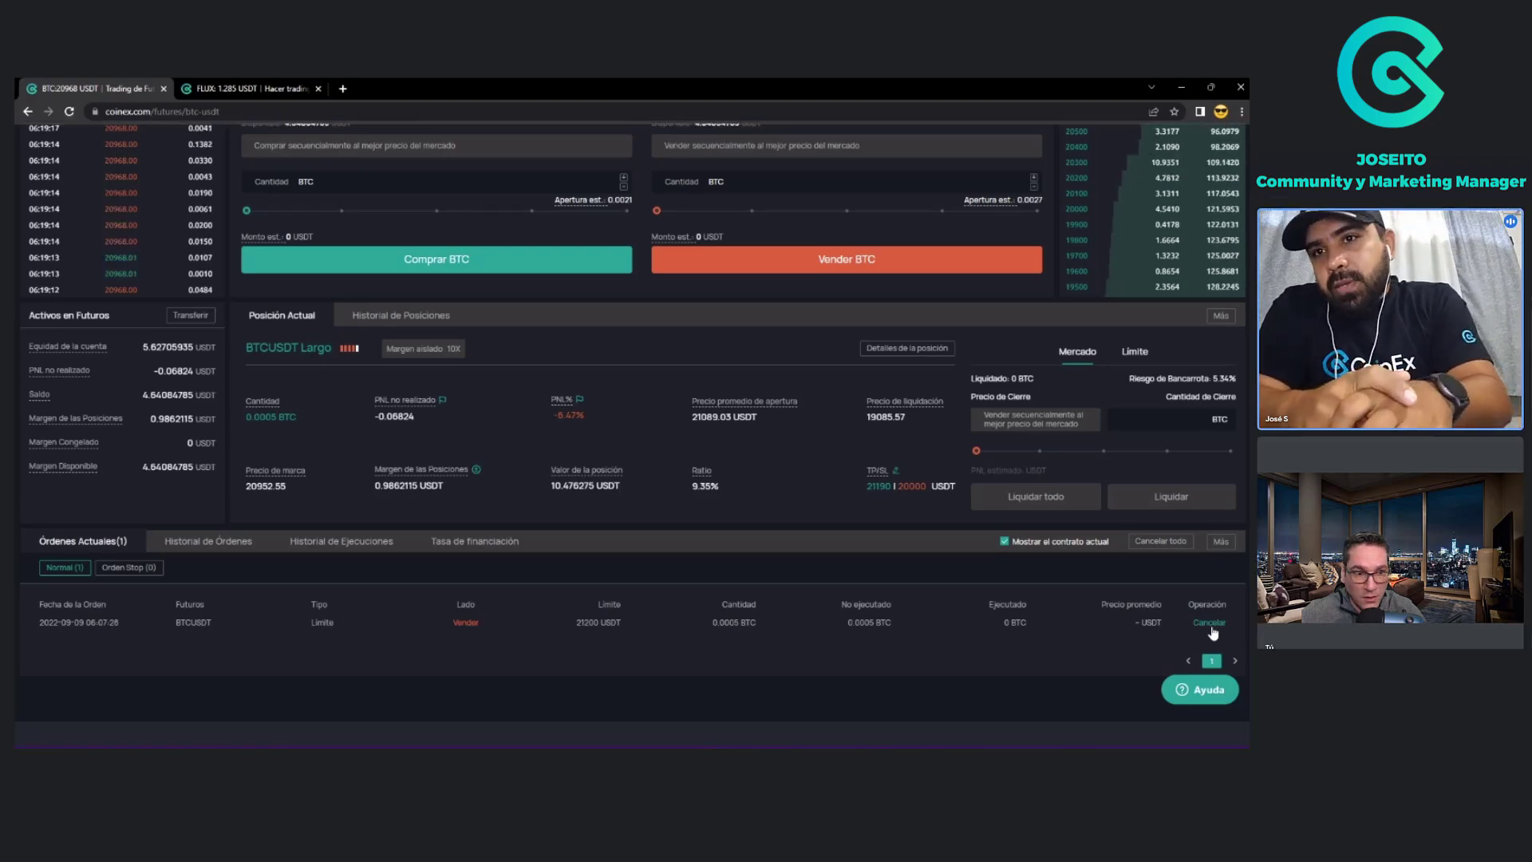
Open the ETHUSDT futures contract in a new browser tab and place that tab directly after the BTCUSDT one.
scroll(549, 540, up, 6)
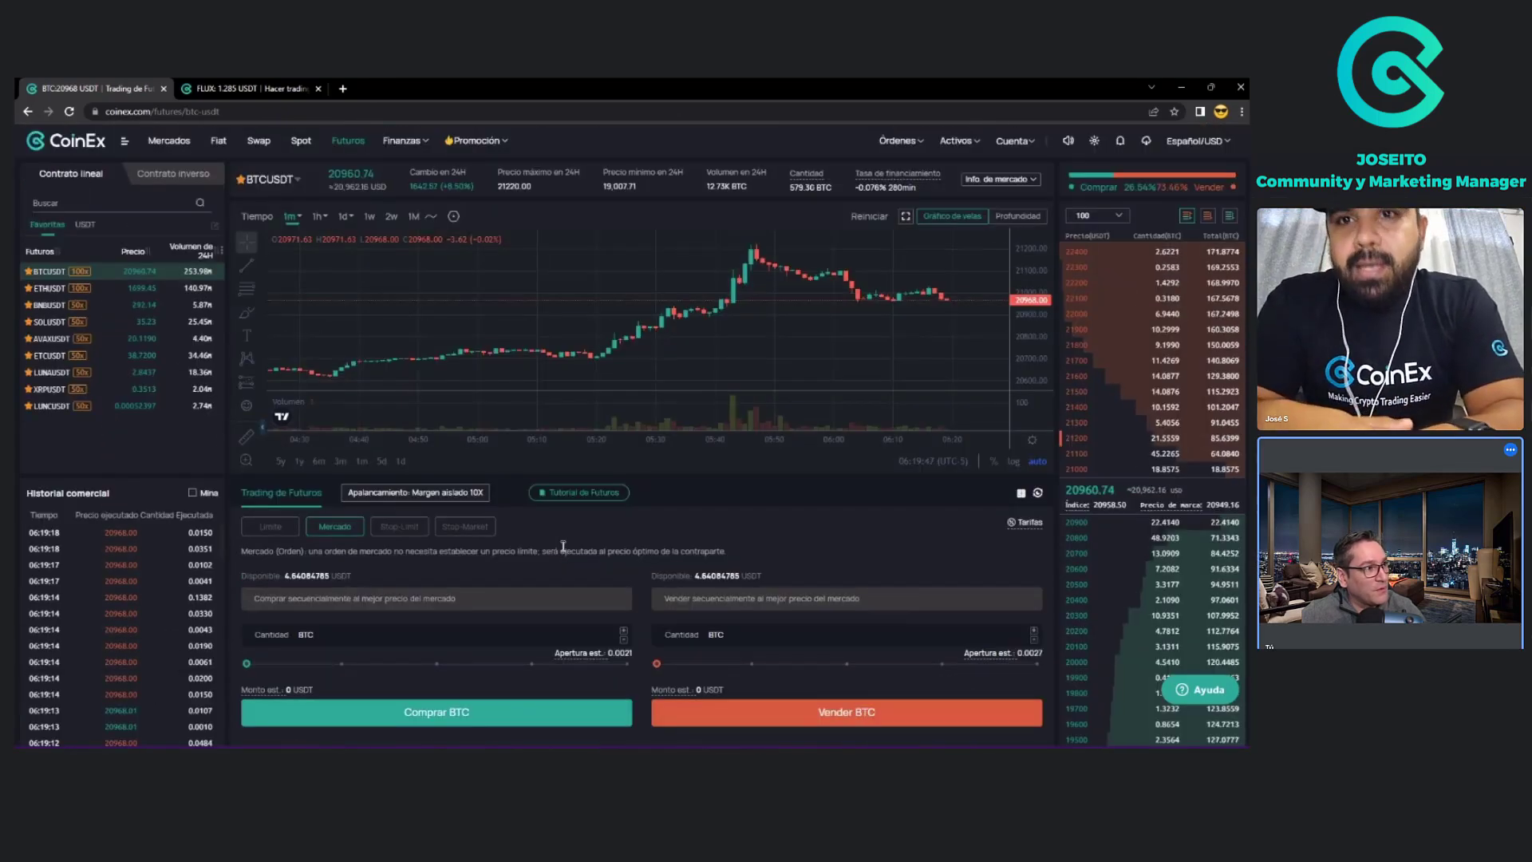
right_click(48, 292)
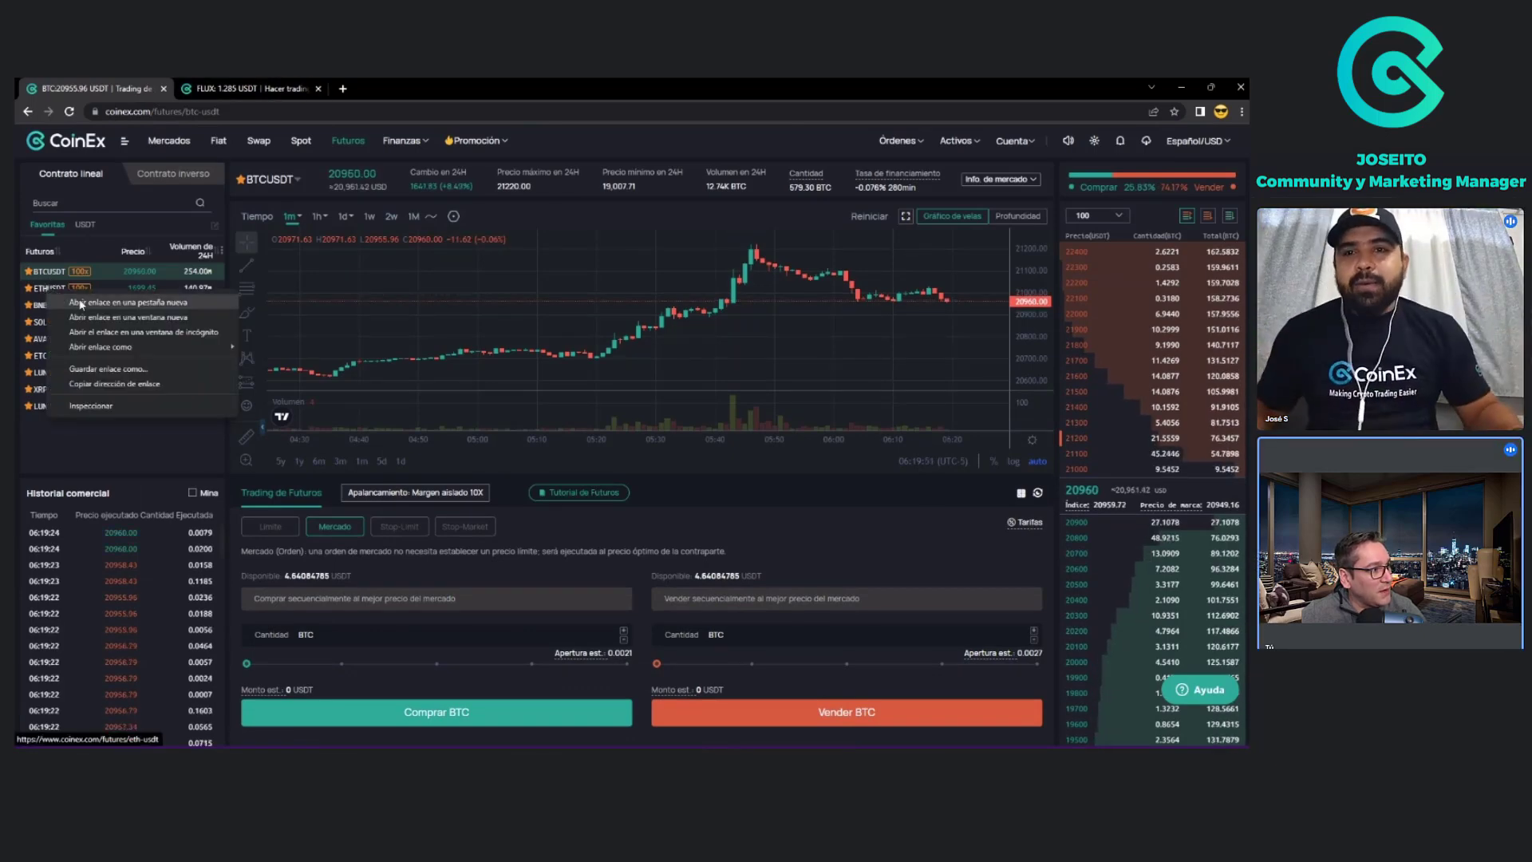
click(80, 302)
click(392, 90)
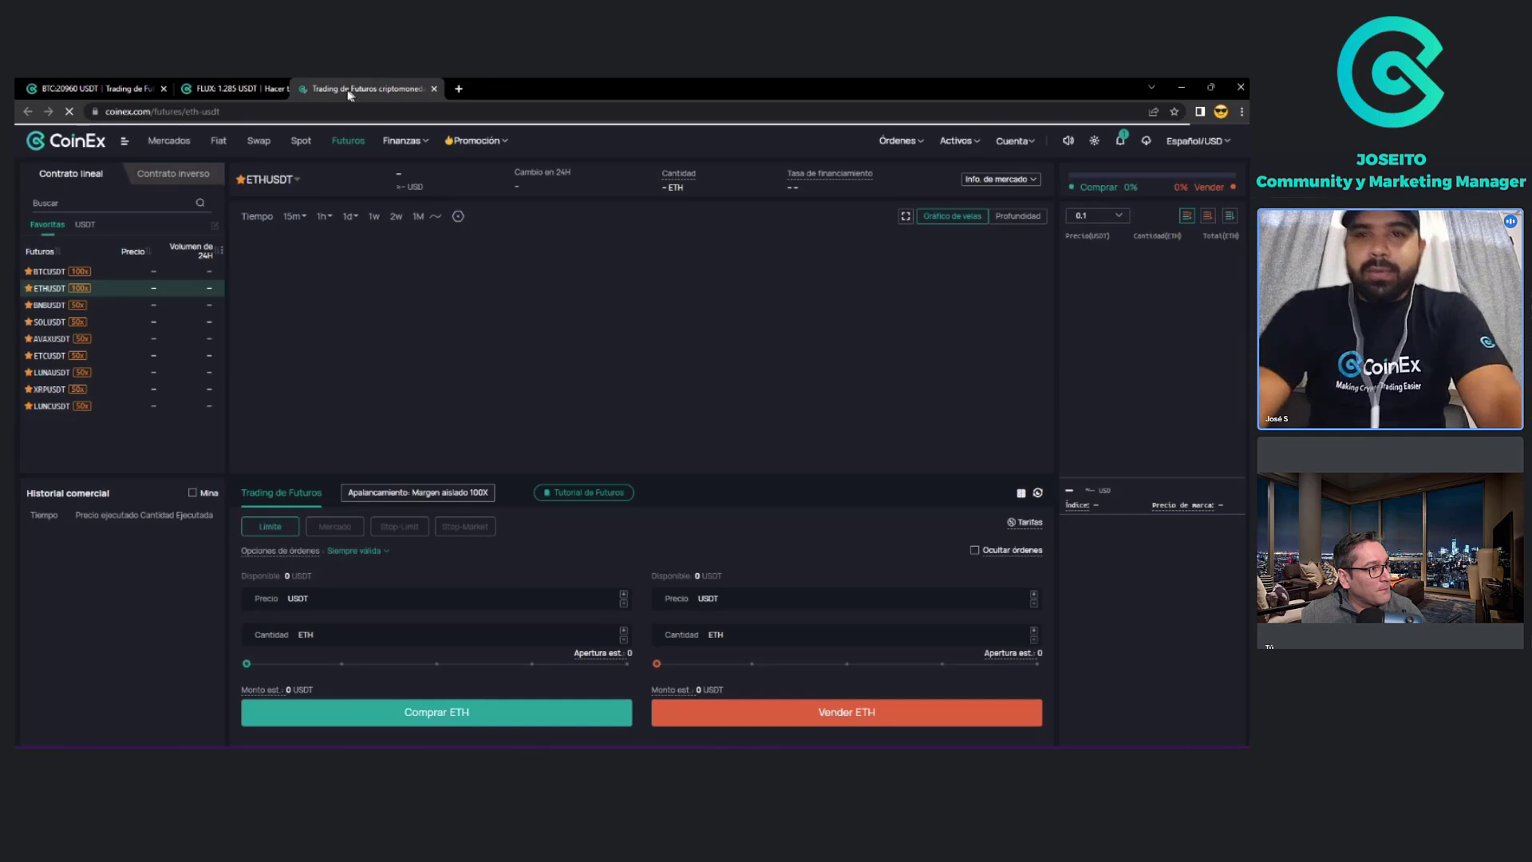
drag(349, 94, 232, 92)
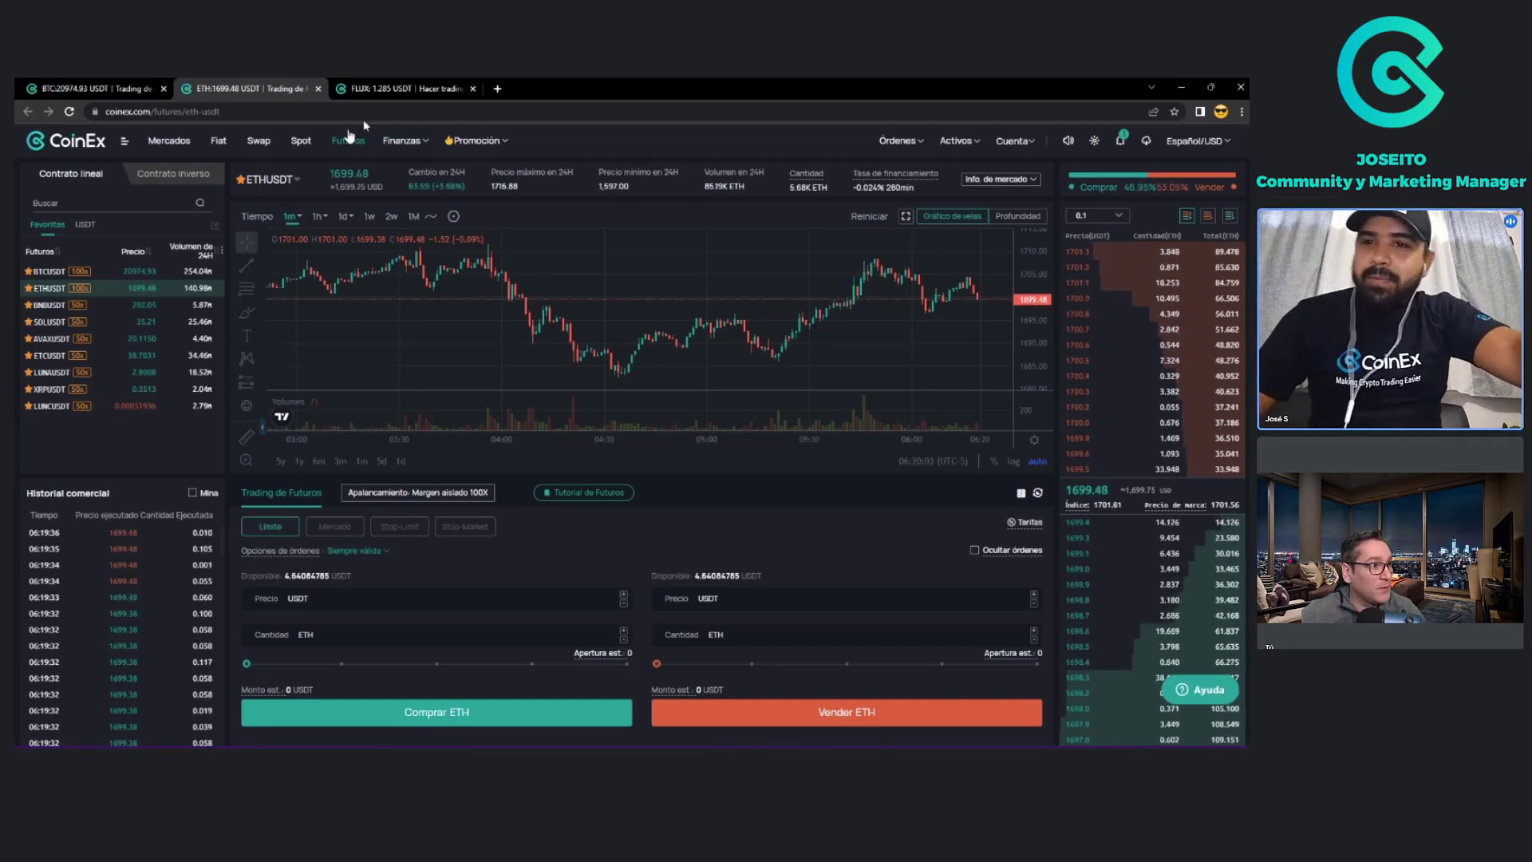
Set the ETHUSDT futures order type to Mercado.
scroll(828, 538, down, 1)
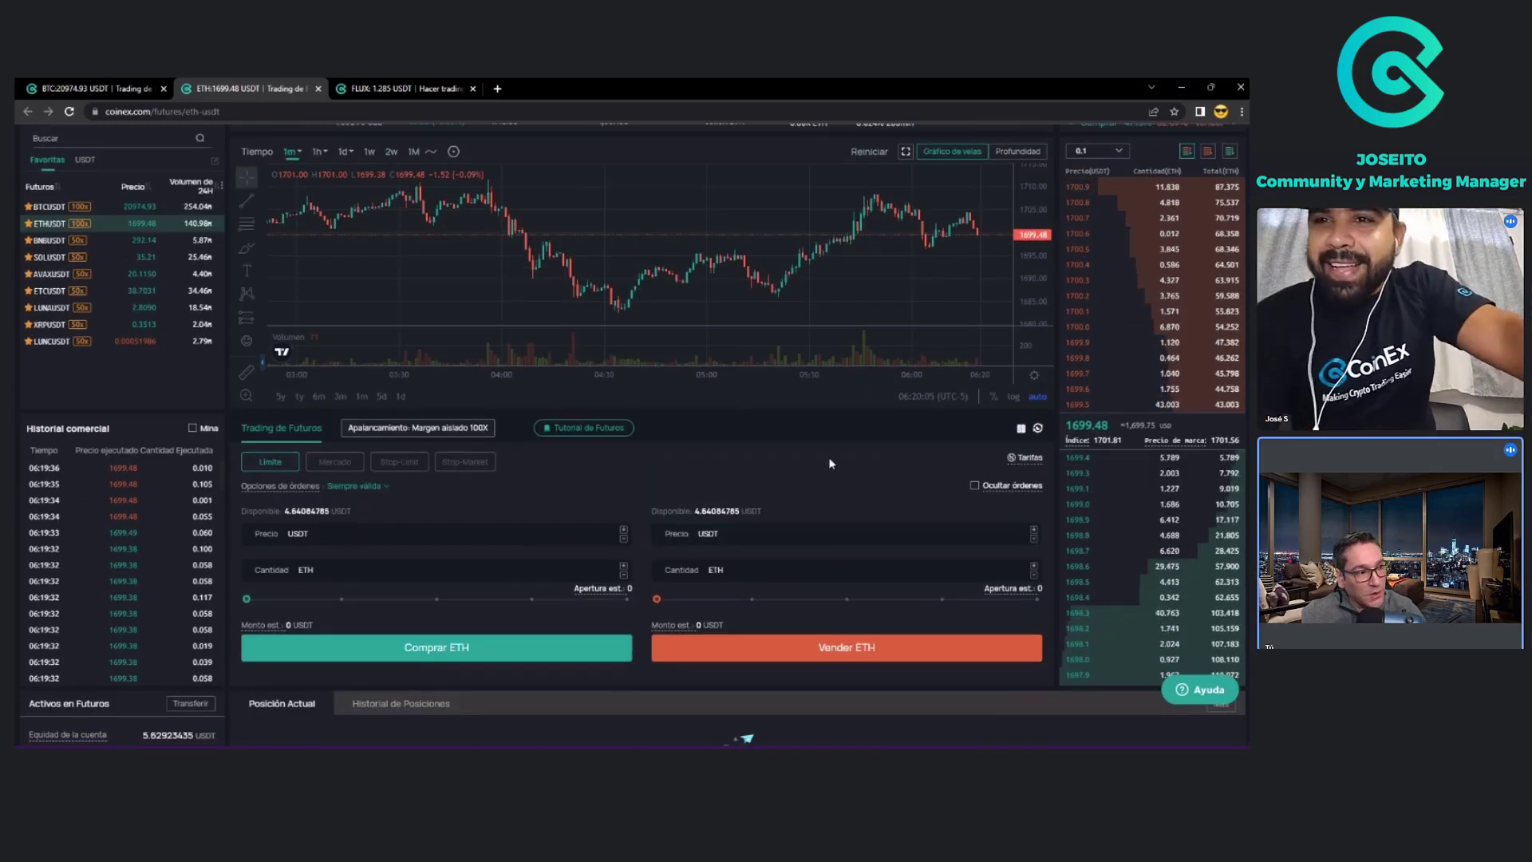
scroll(830, 463, up, 1)
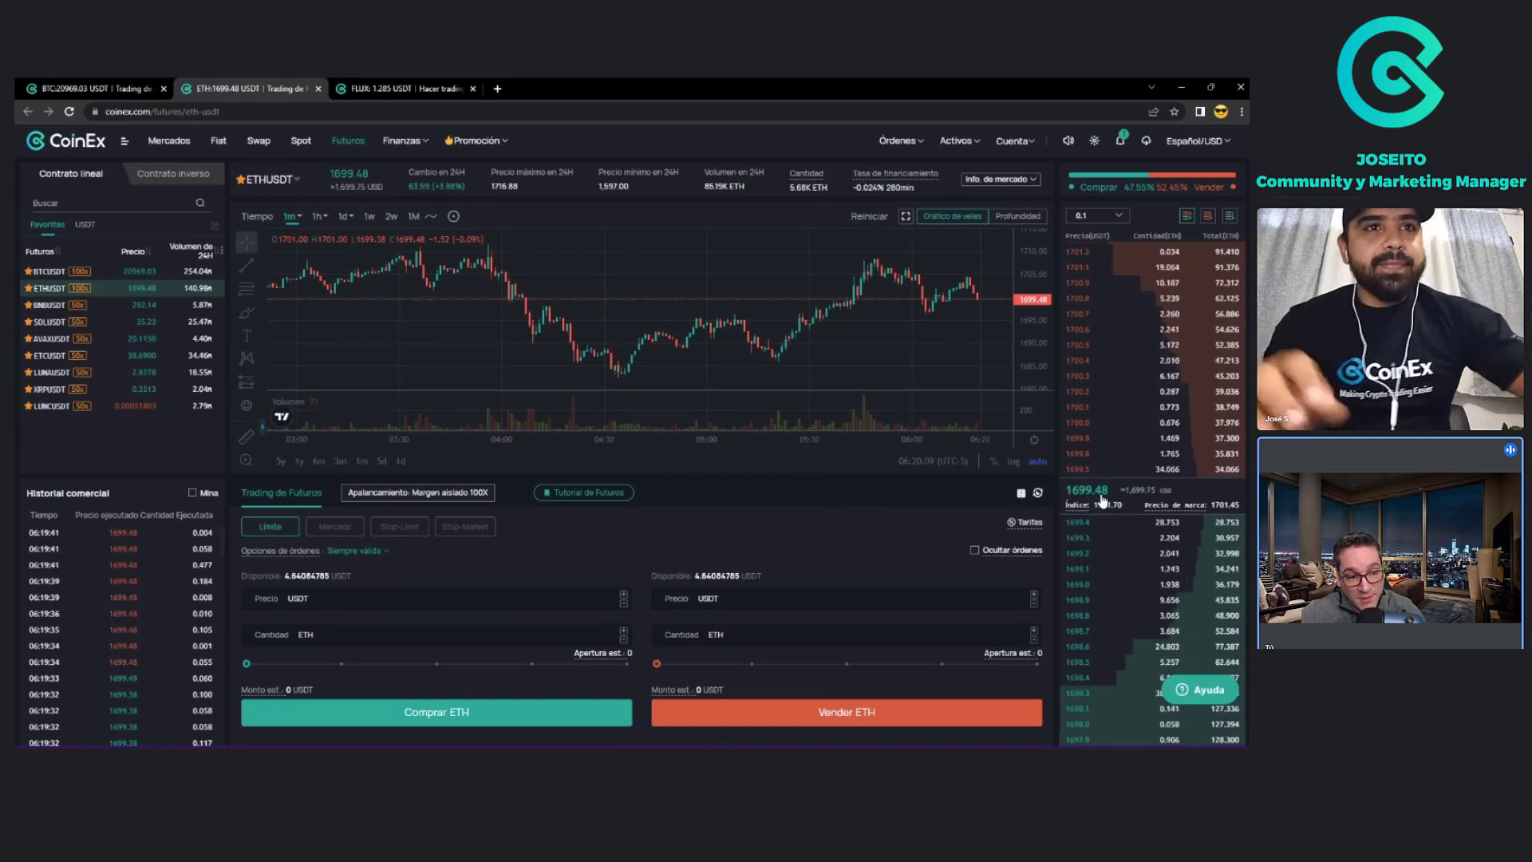
click(340, 528)
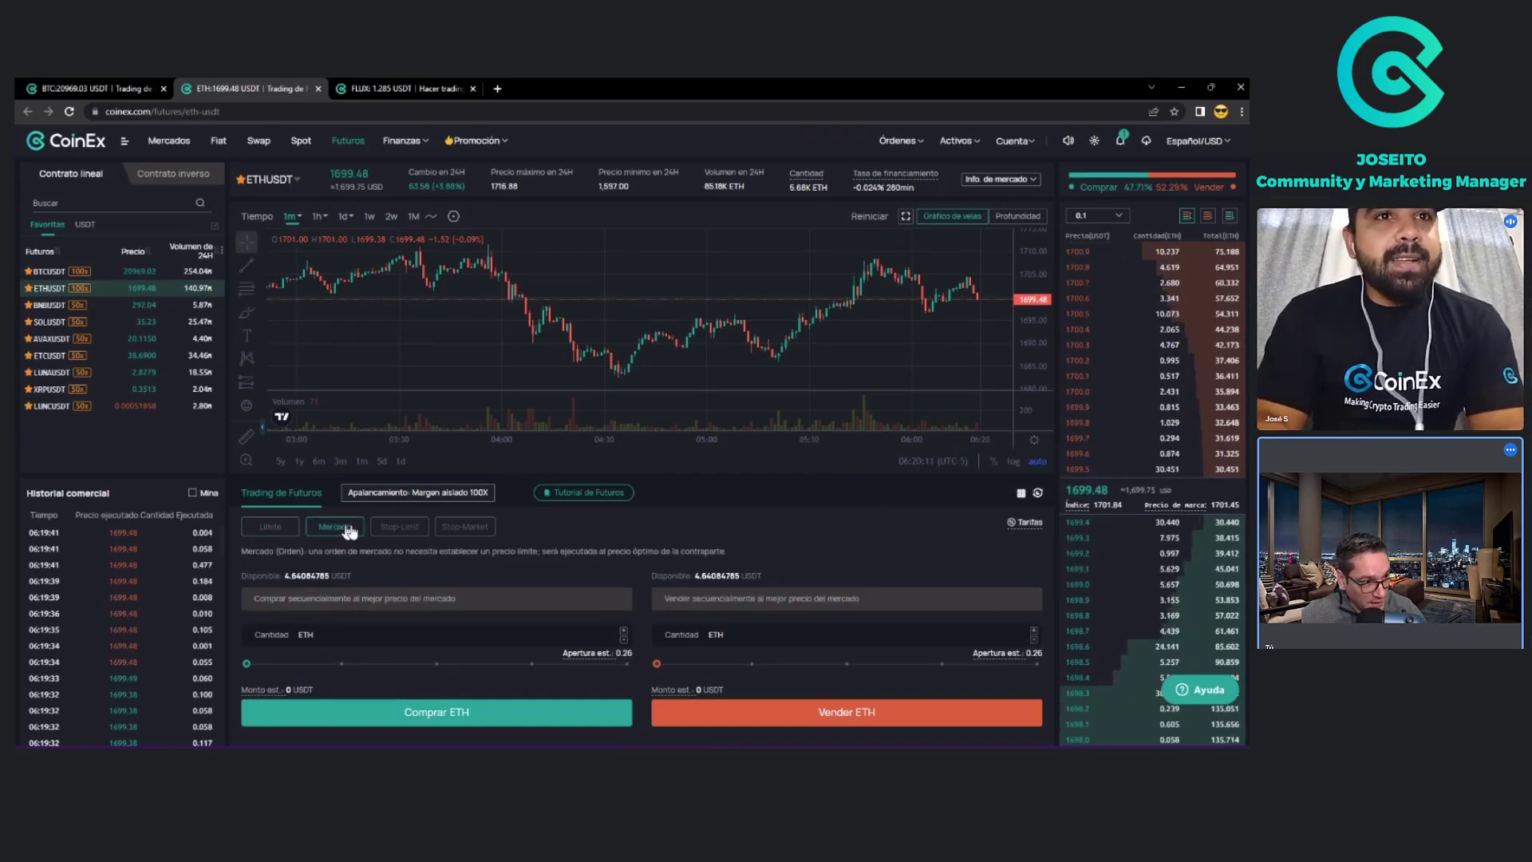
Set the ETHUSDT leverage to isolated margin (Margen aislado) 5X and confirm it.
scroll(902, 540, down, 2)
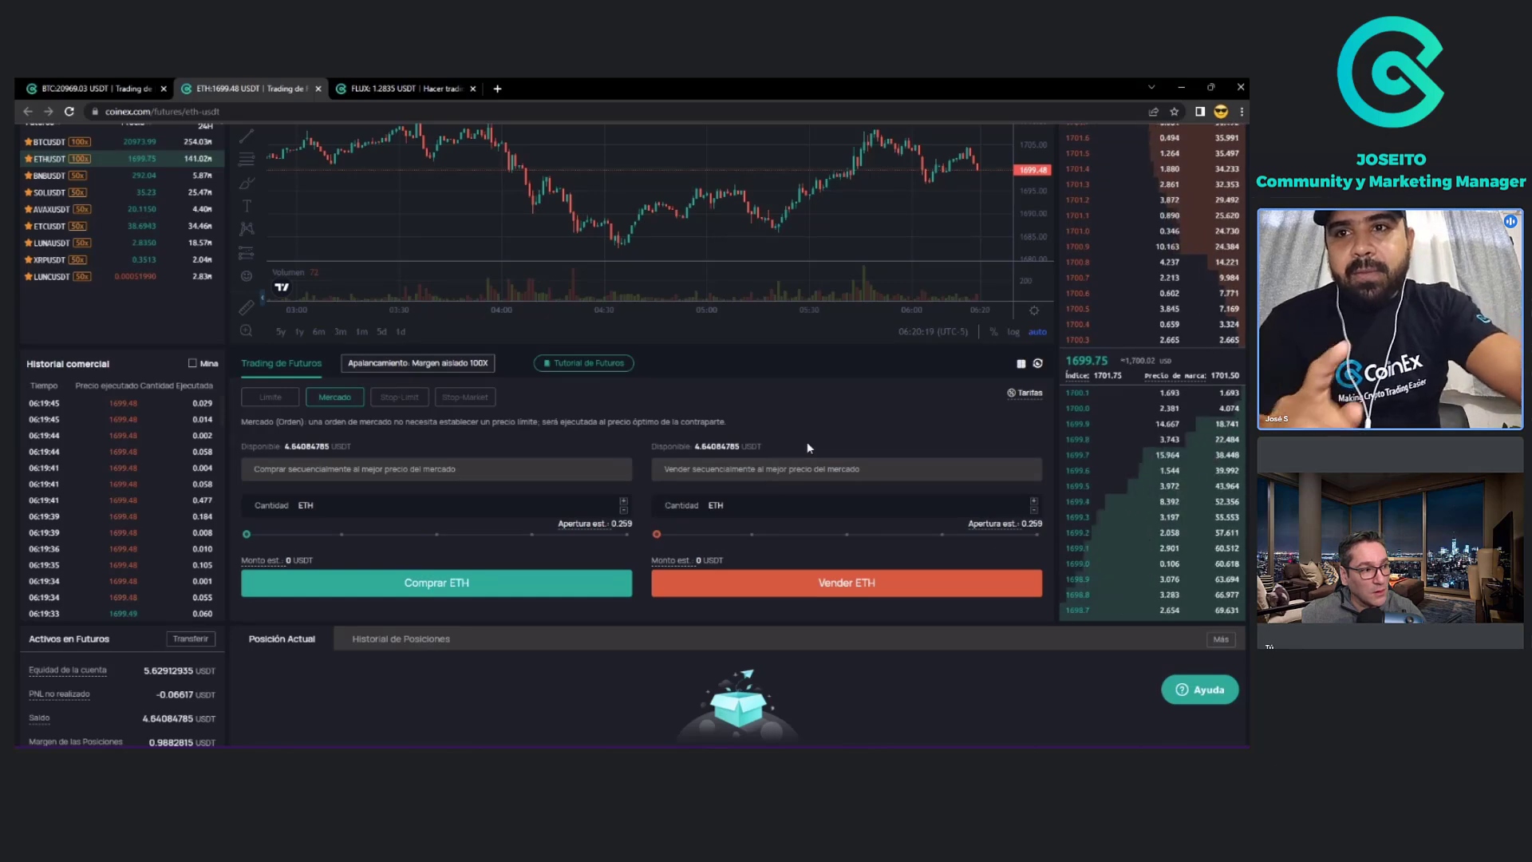
scroll(806, 442, up, 3)
click(431, 492)
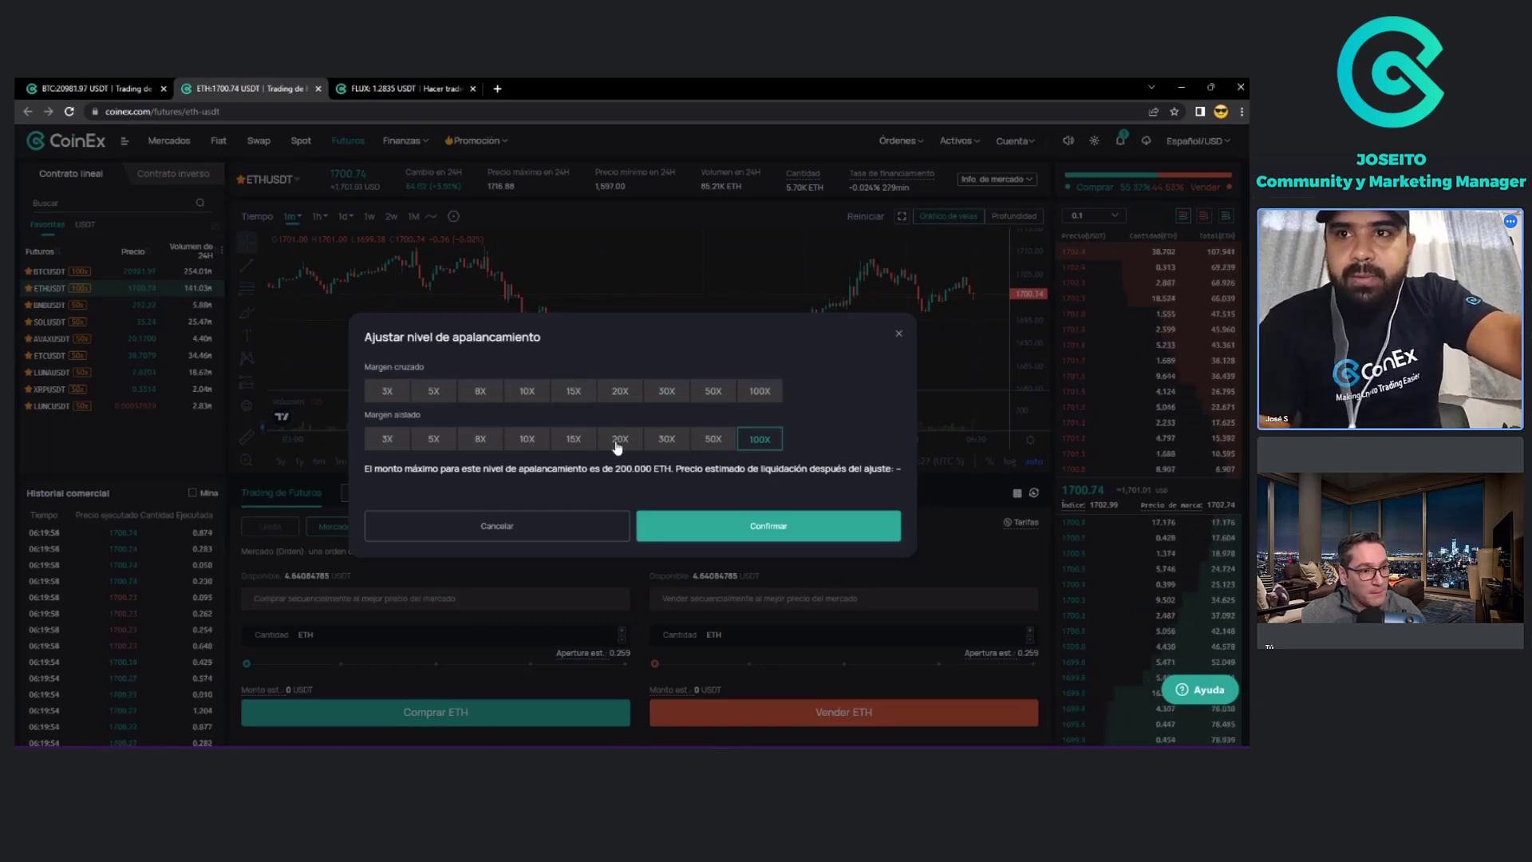
click(429, 444)
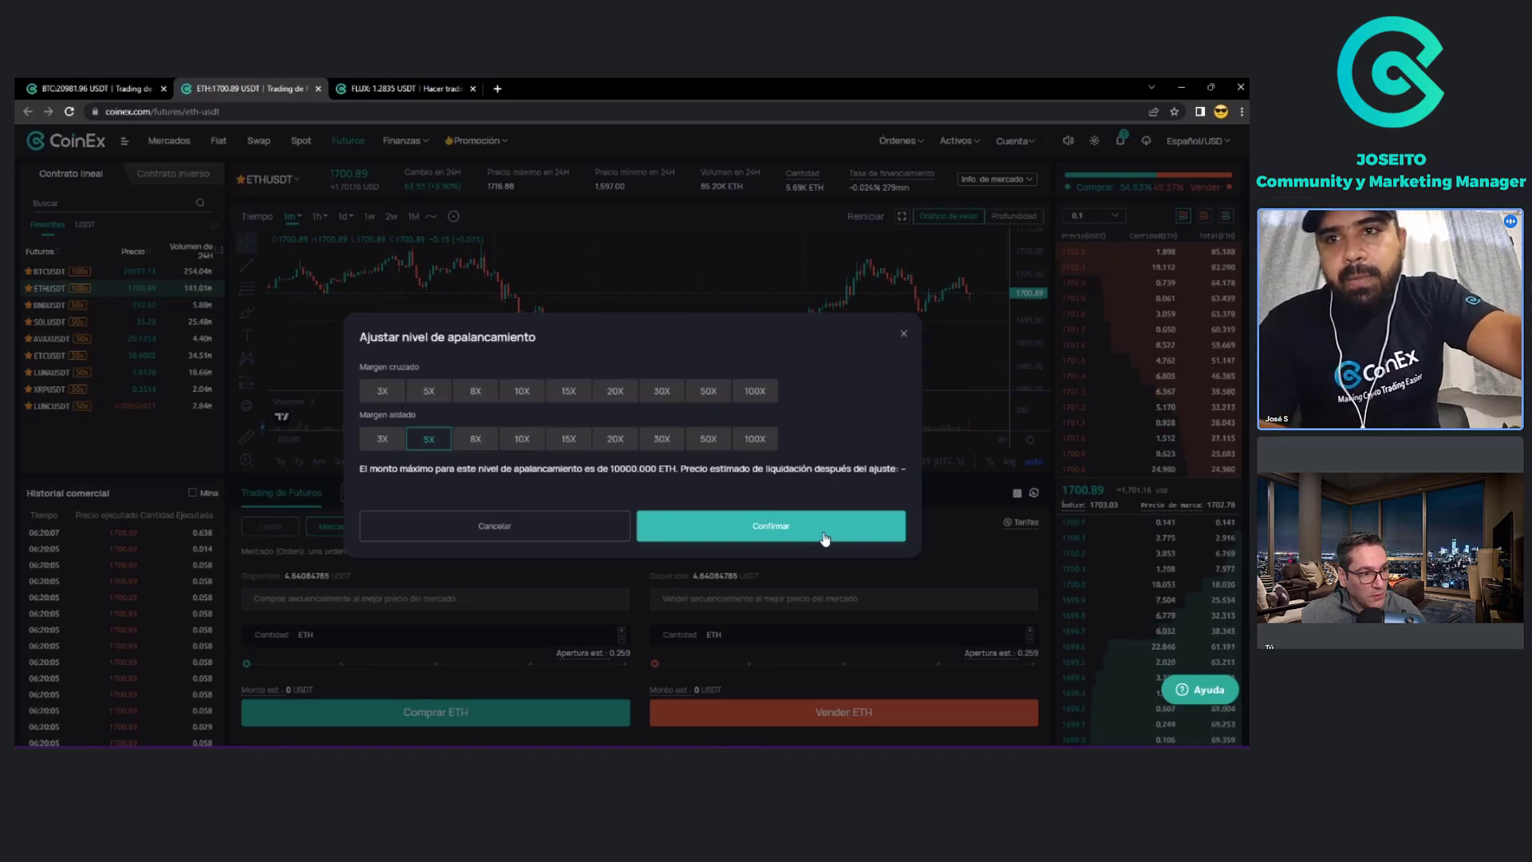
click(839, 576)
Raise the sell quantity of the ETHUSDT market order to 0.005 ETH, trying 25% of the available amount first.
scroll(899, 557, down, 1)
scroll(887, 481, down, 1)
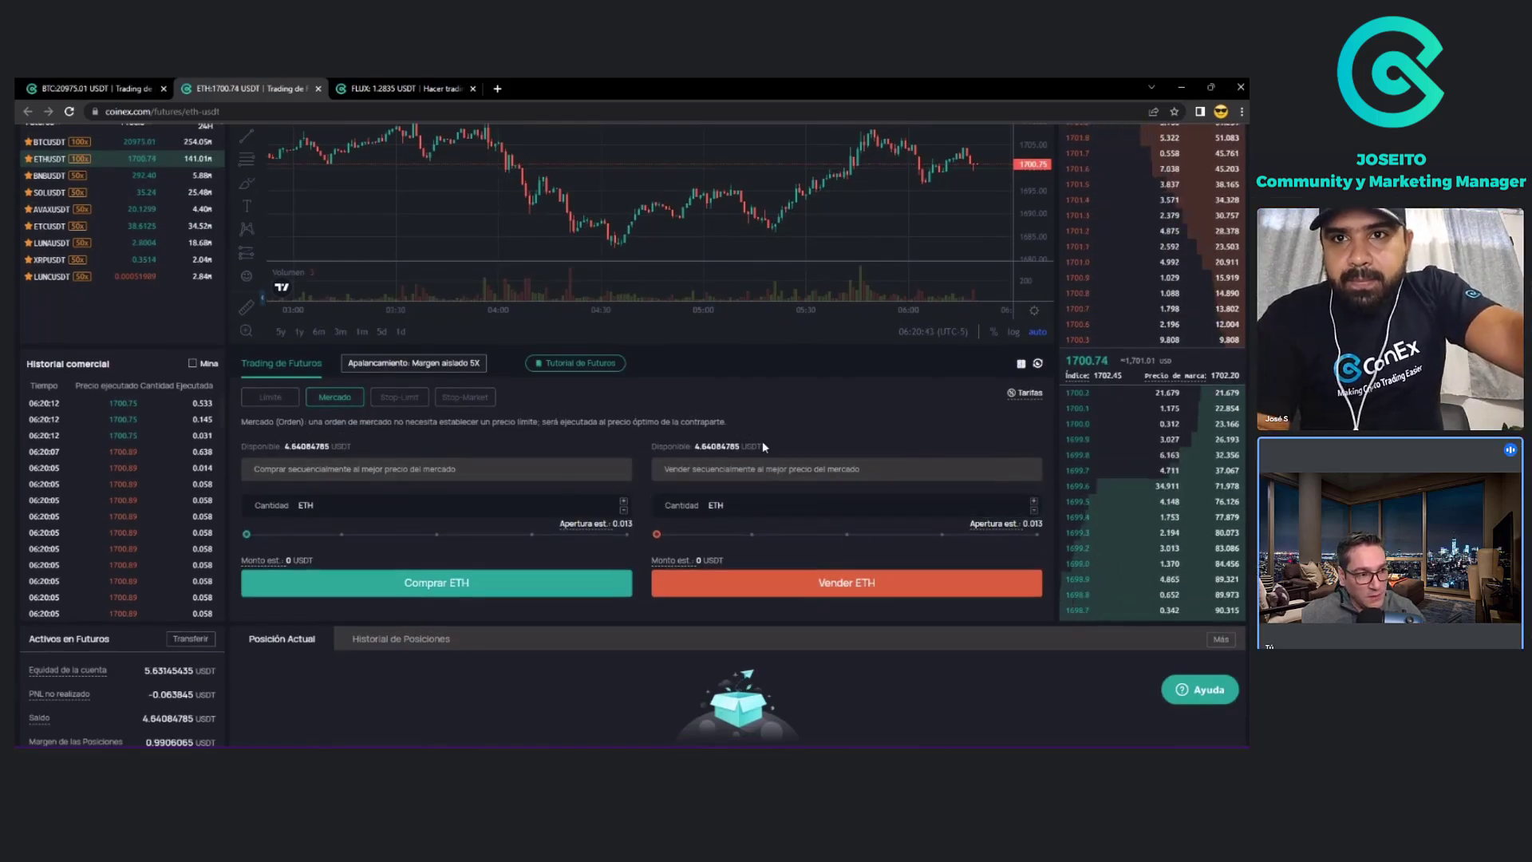
click(660, 535)
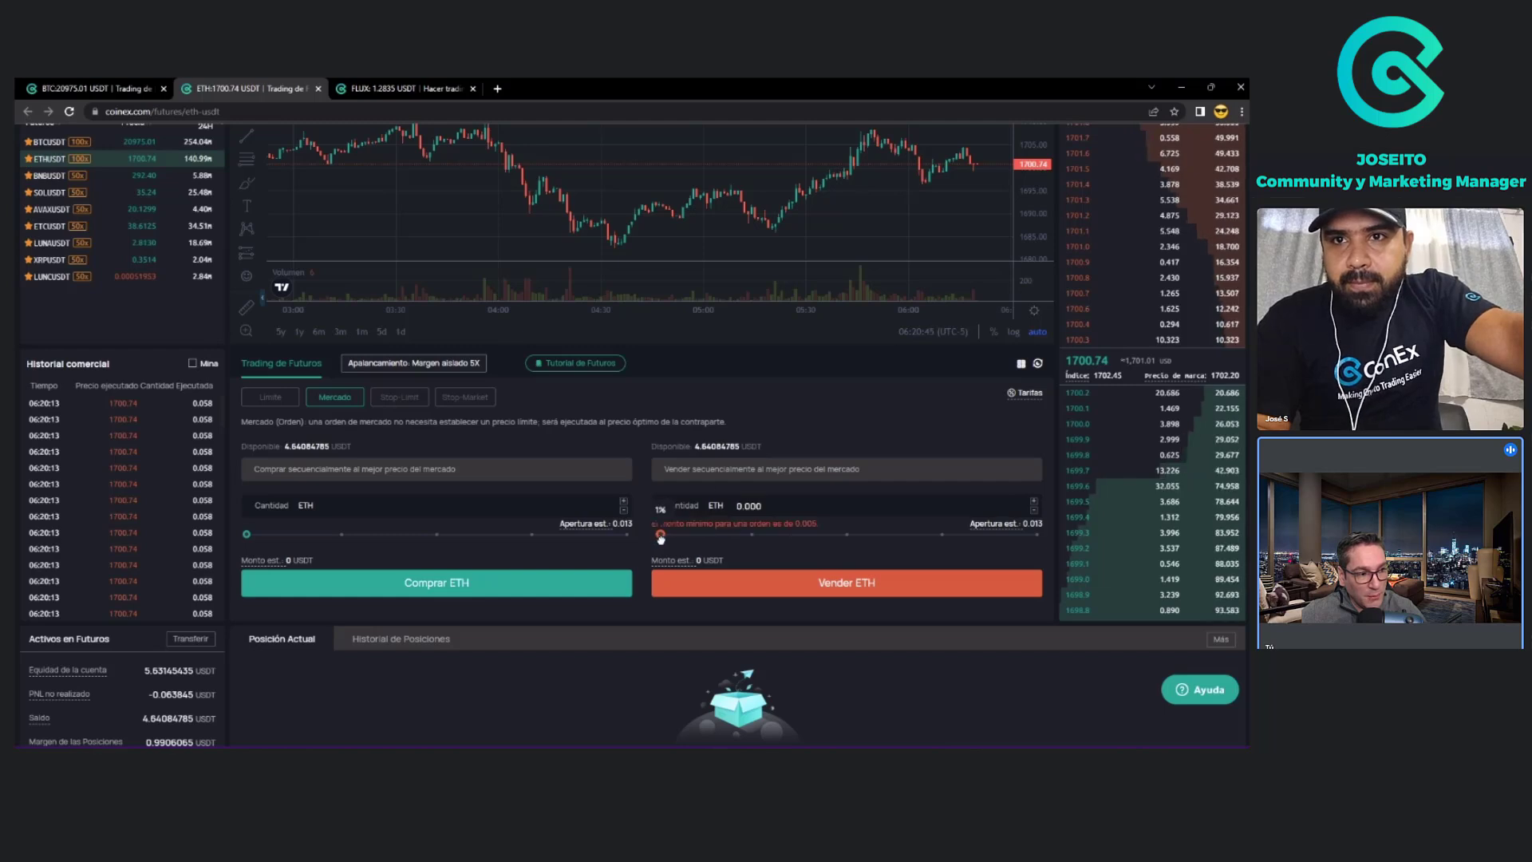
drag(660, 535, 756, 534)
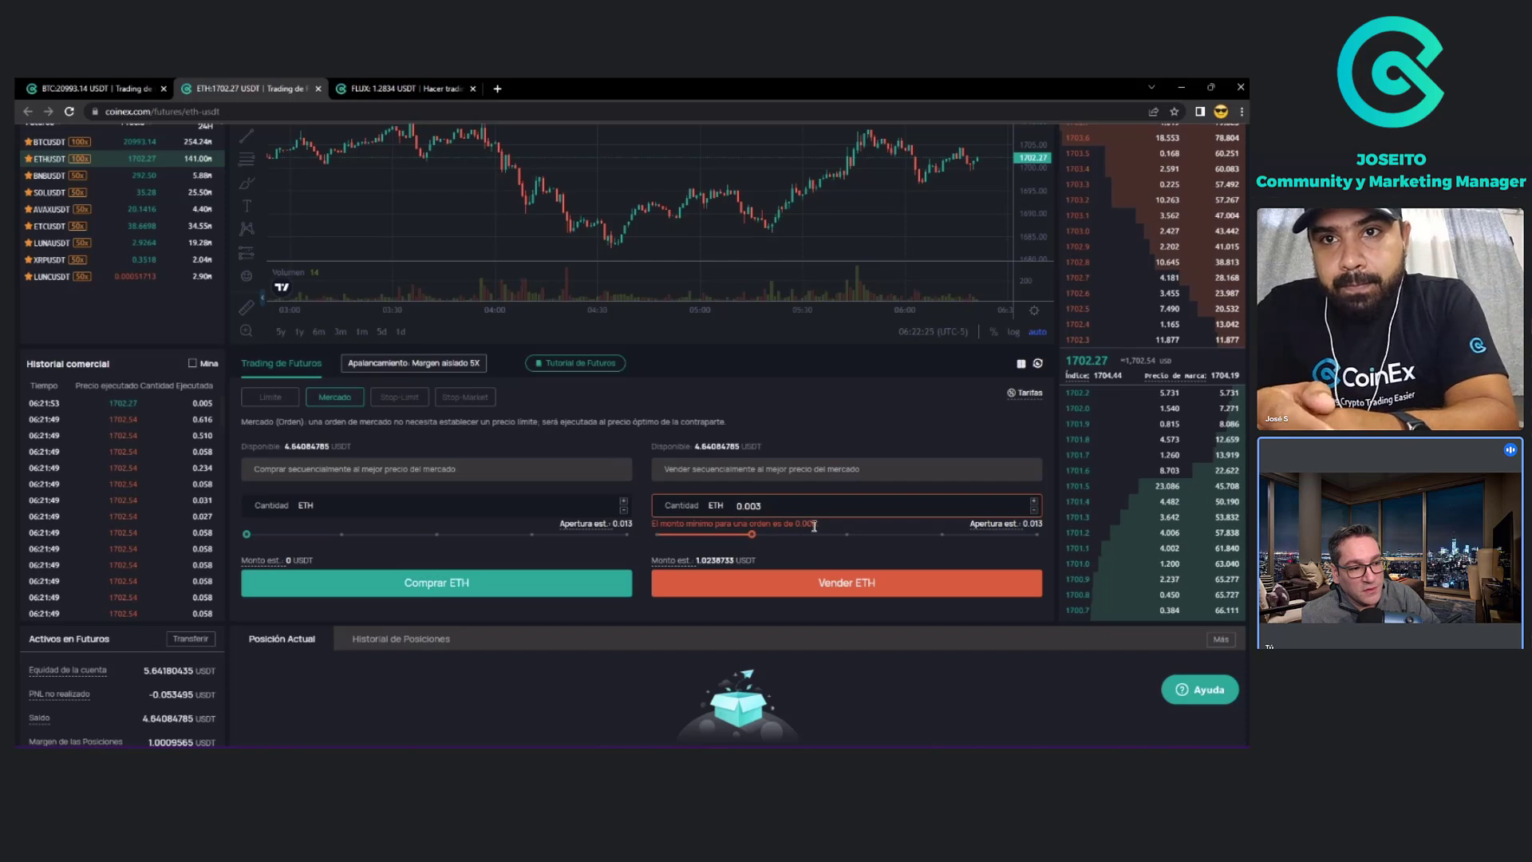
mouse_move(749, 534)
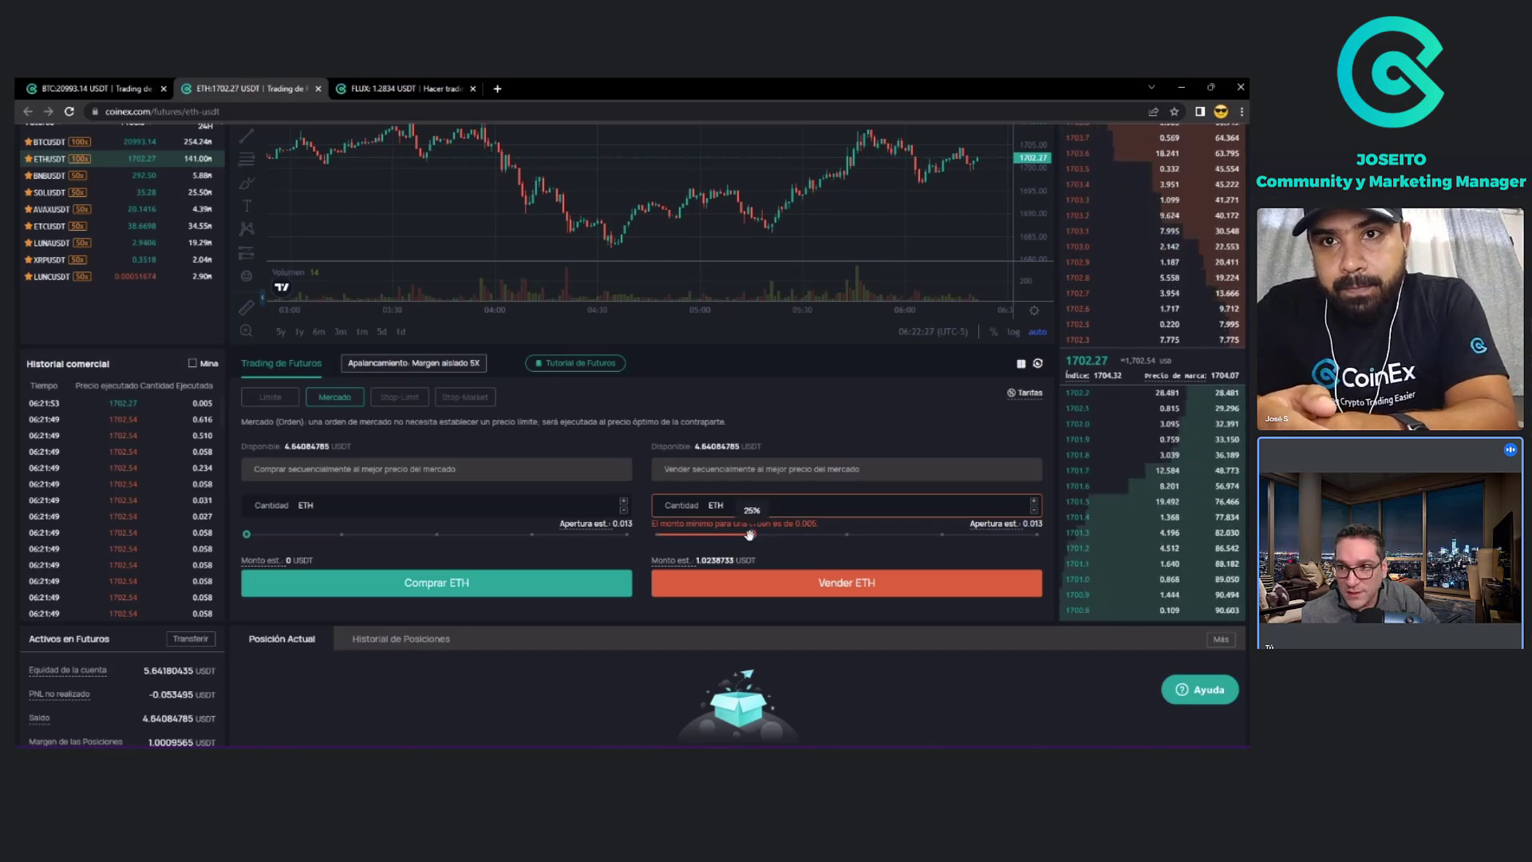
drag(749, 534, 813, 537)
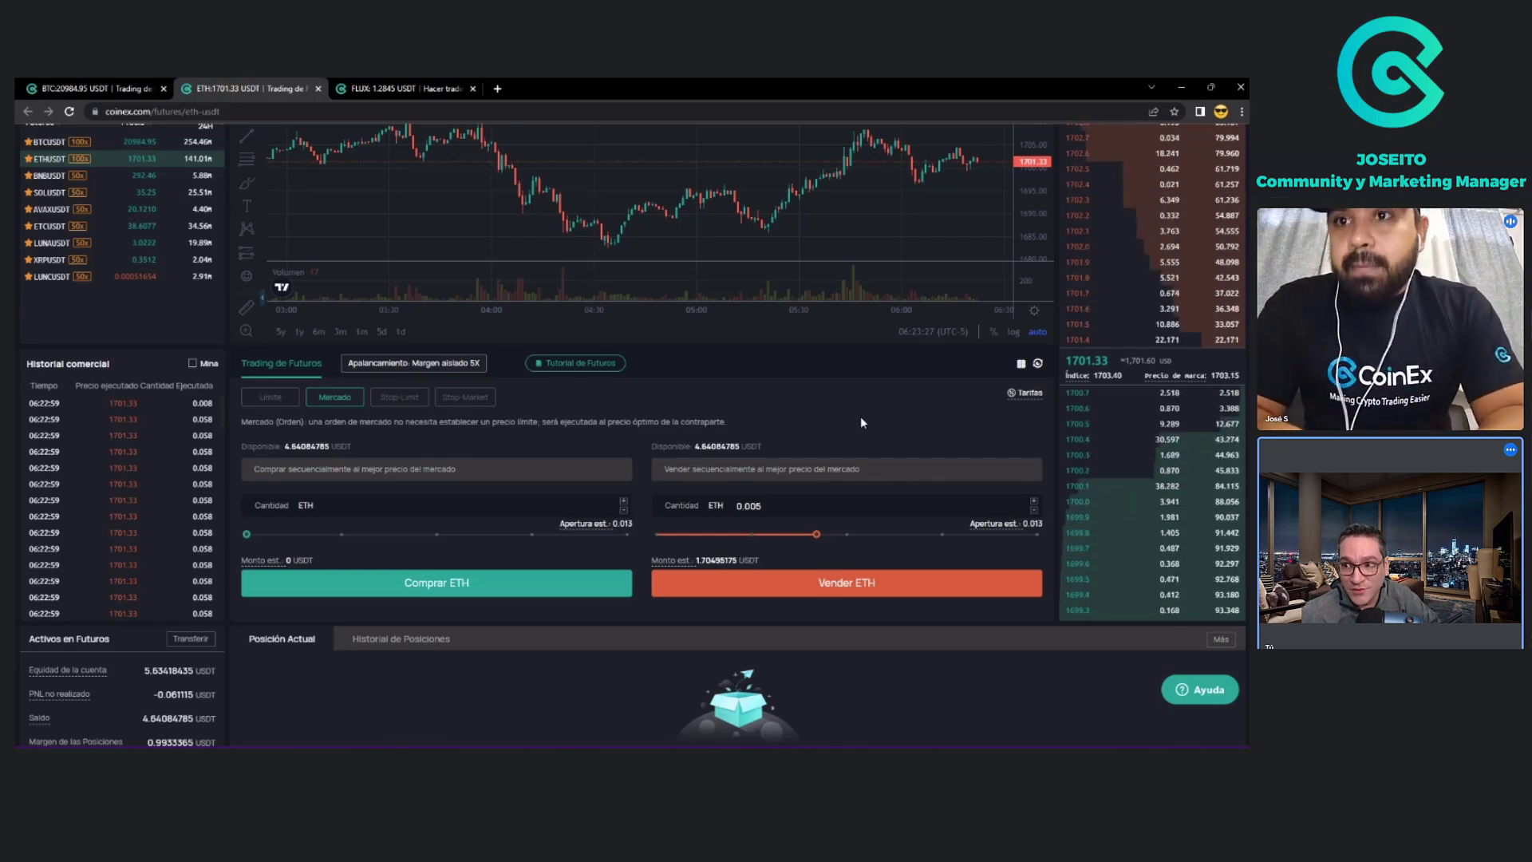
Set the ETHUSDT leverage to isolated margin 20X and the sell quantity to 10%, 0.005 ETH.
click(450, 363)
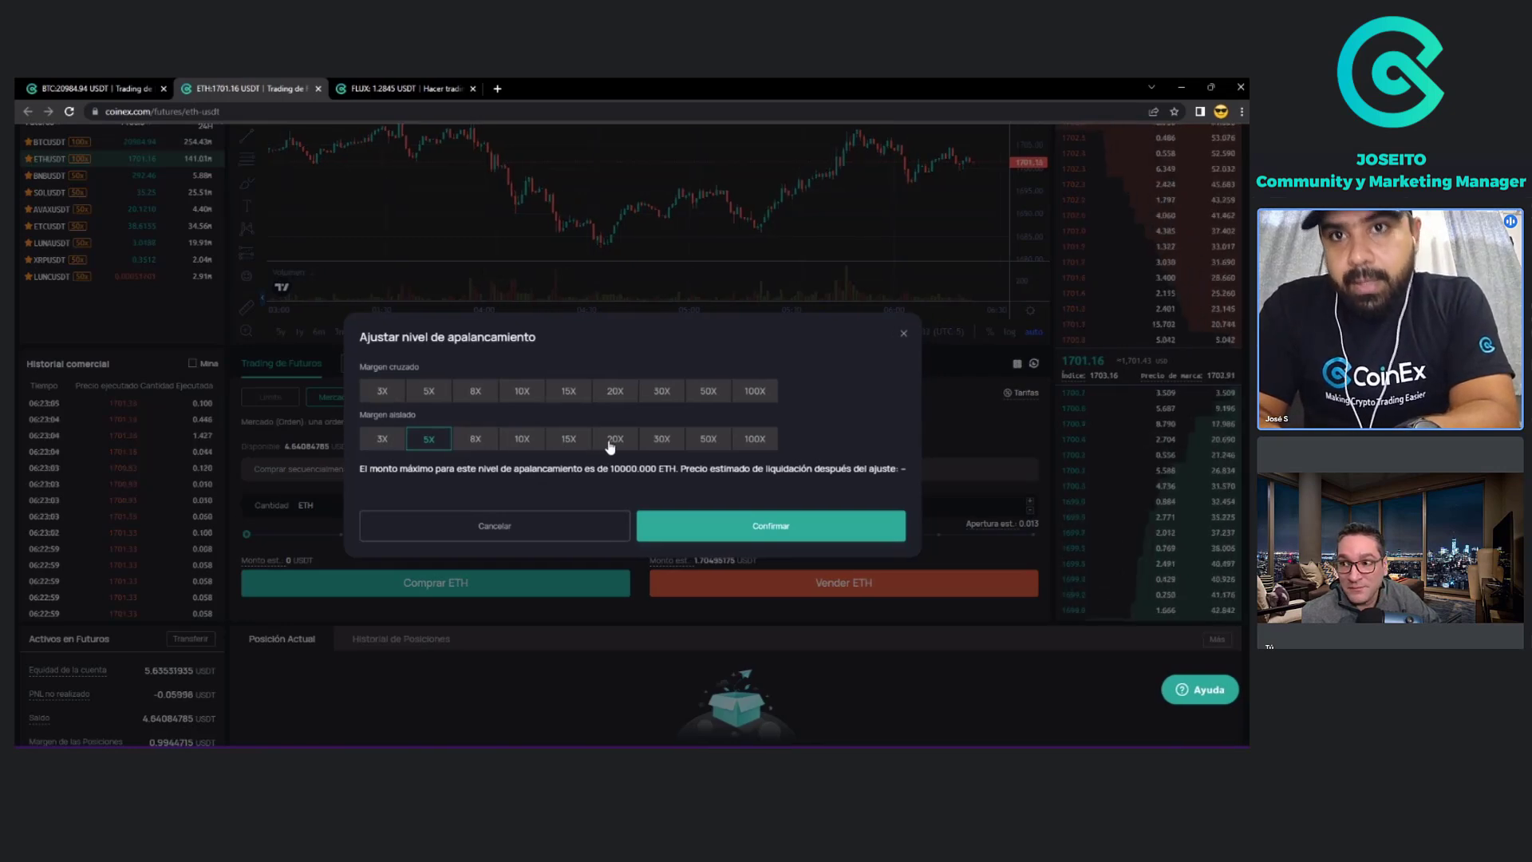
click(607, 445)
click(758, 524)
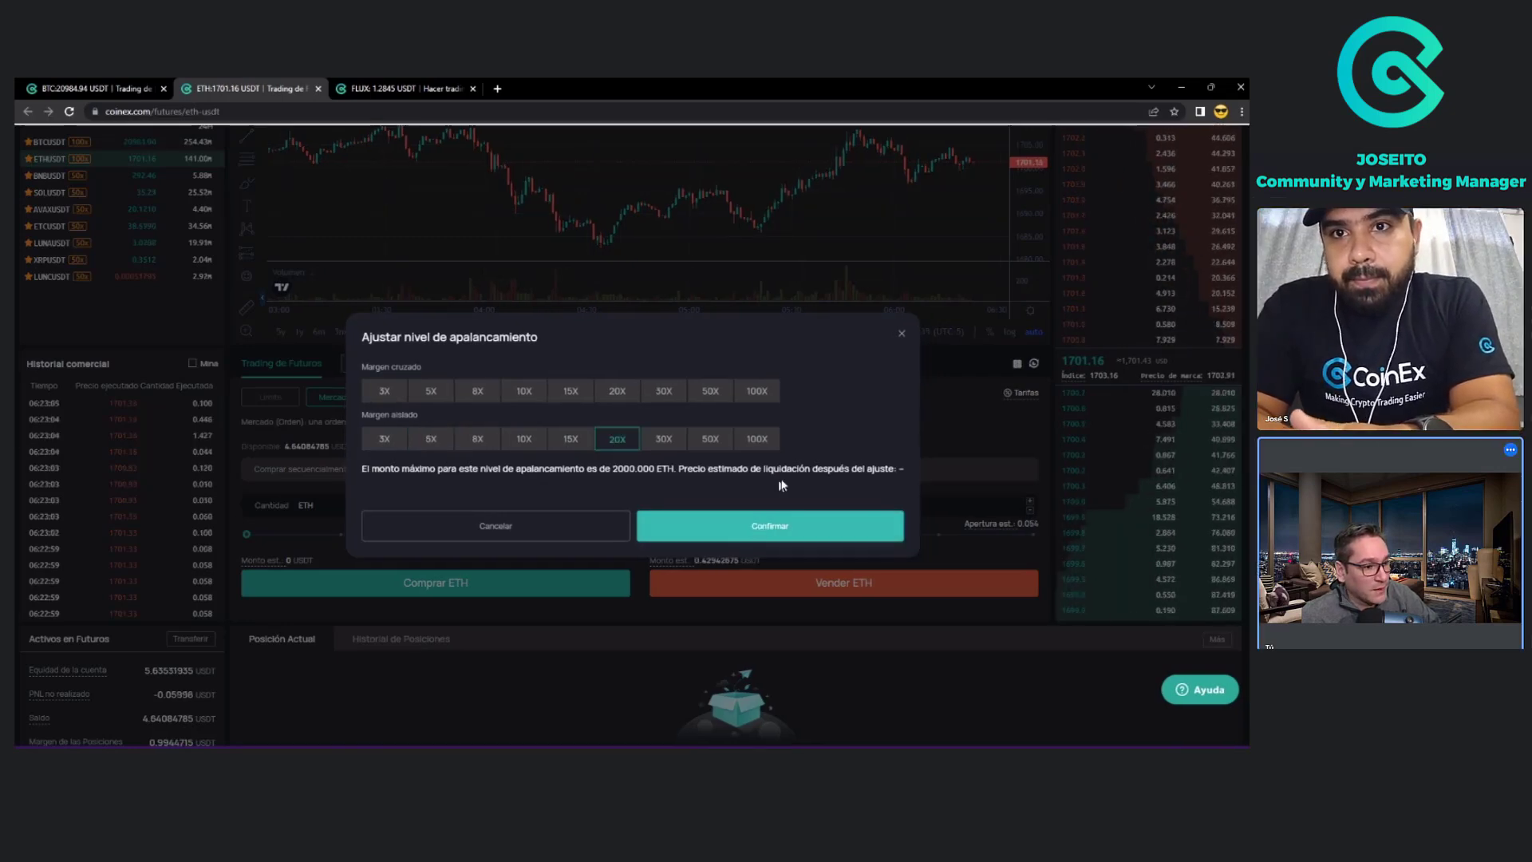
drag(815, 534, 695, 539)
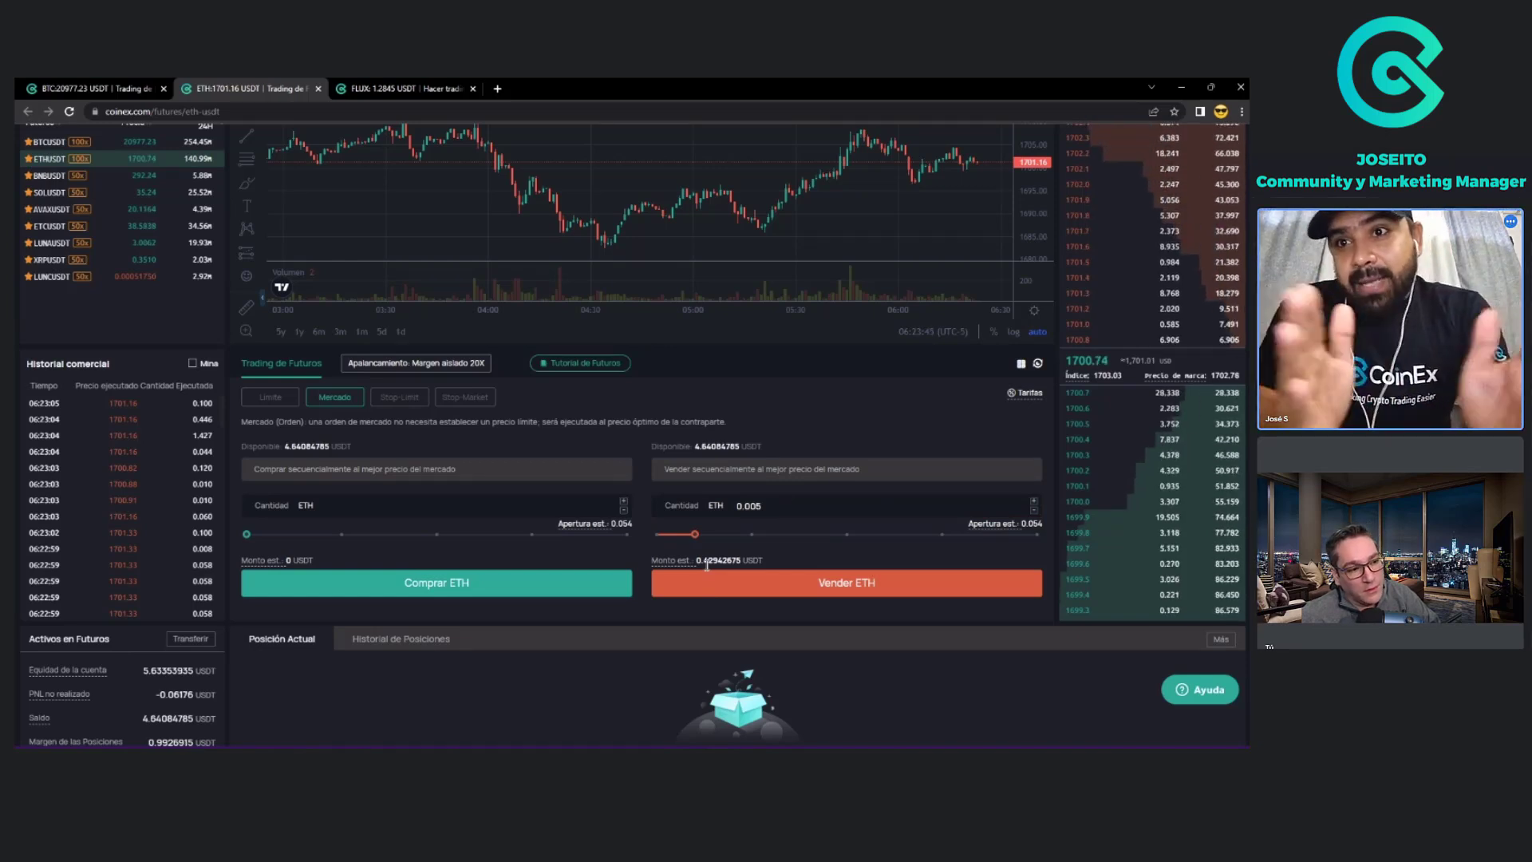
mouse_move(694, 534)
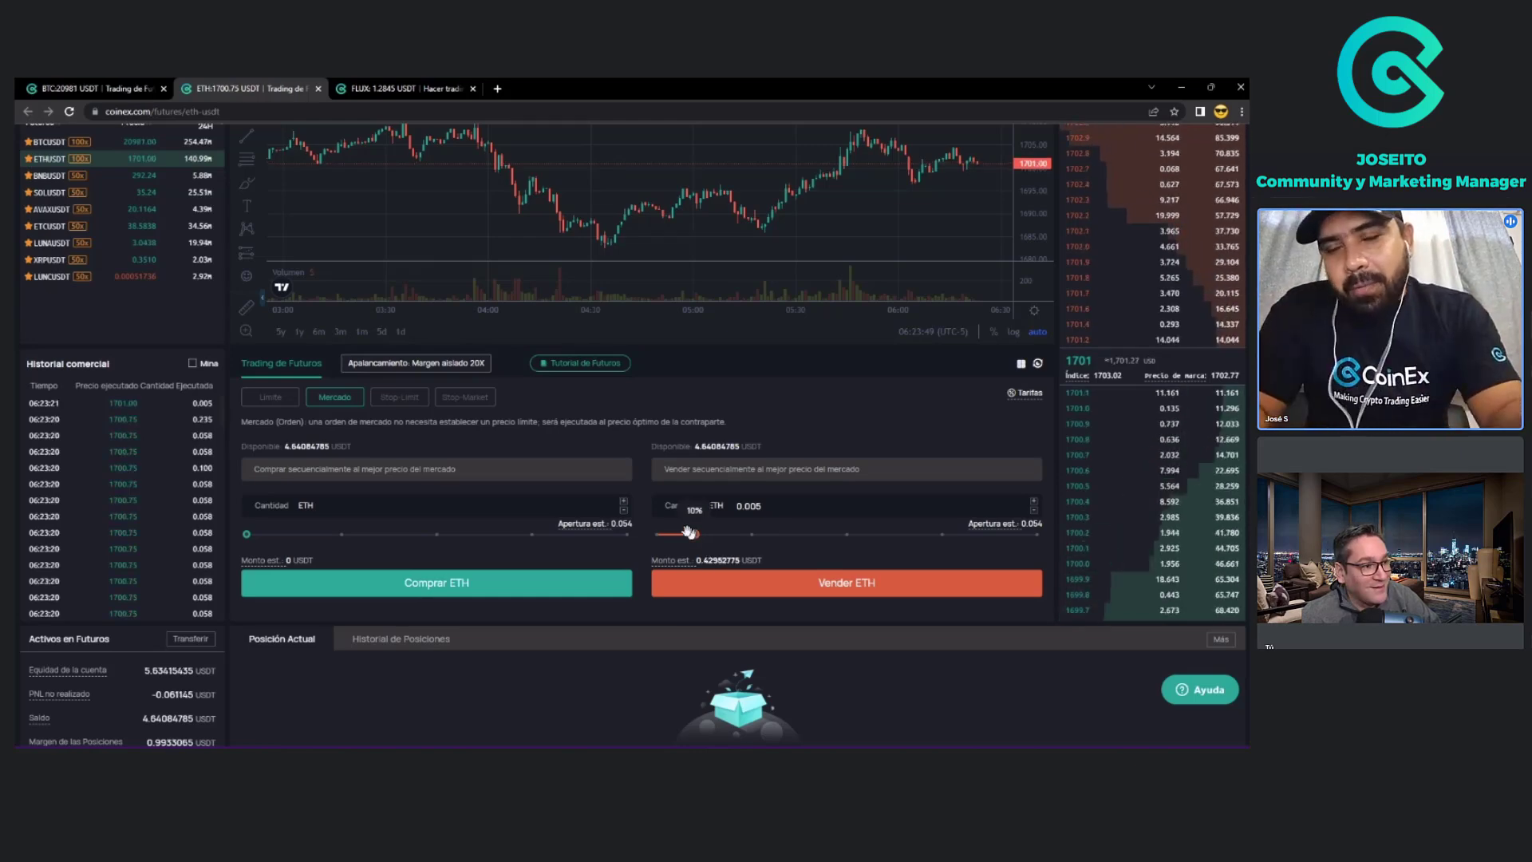
Set the ETHUSDT leverage to isolated margin (Margen aislado) 100X and confirm it.
click(456, 364)
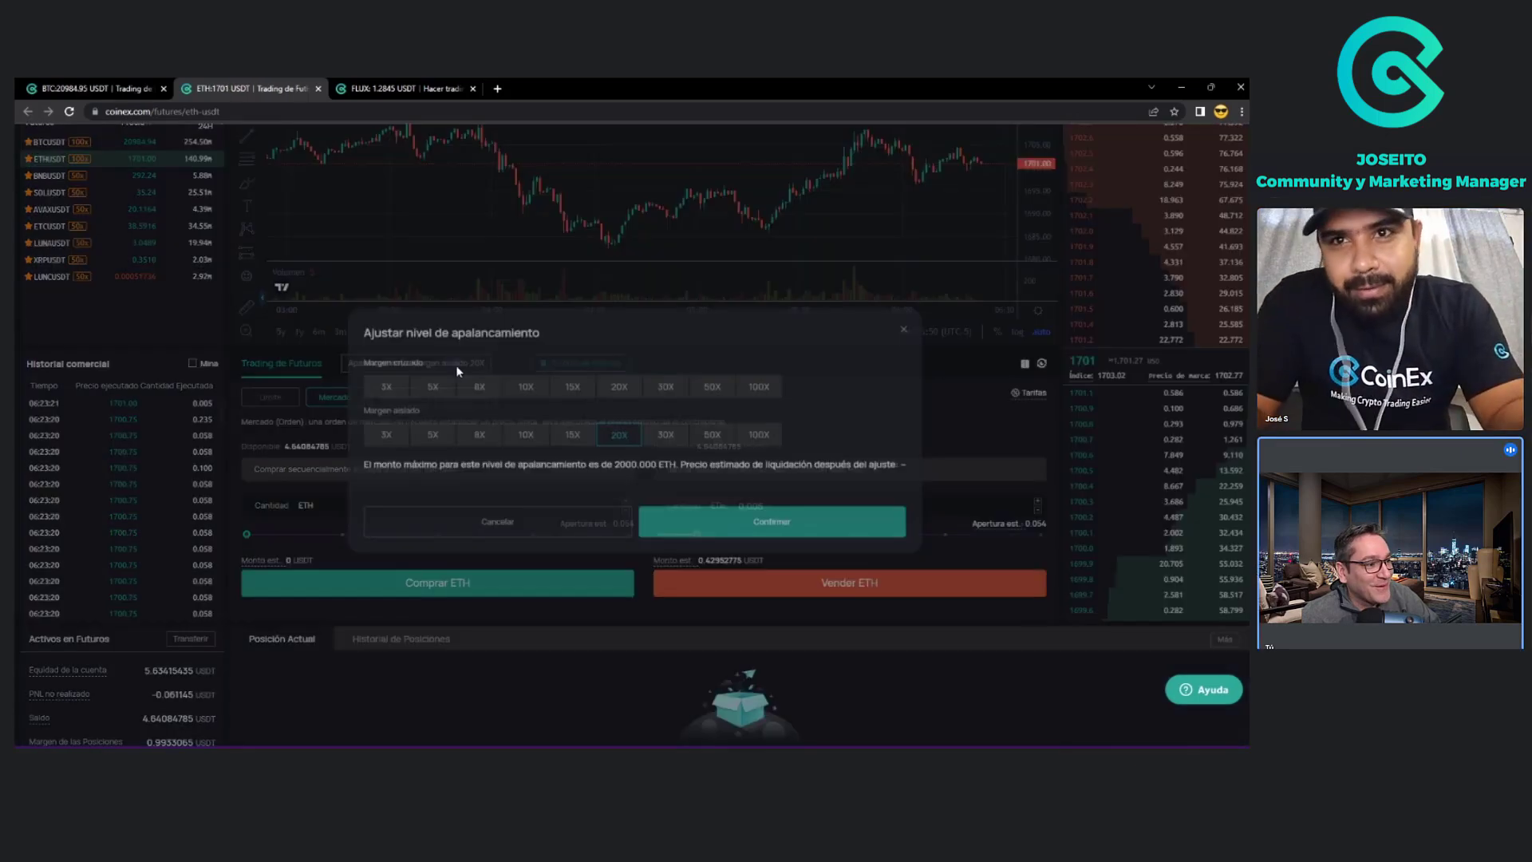
click(758, 439)
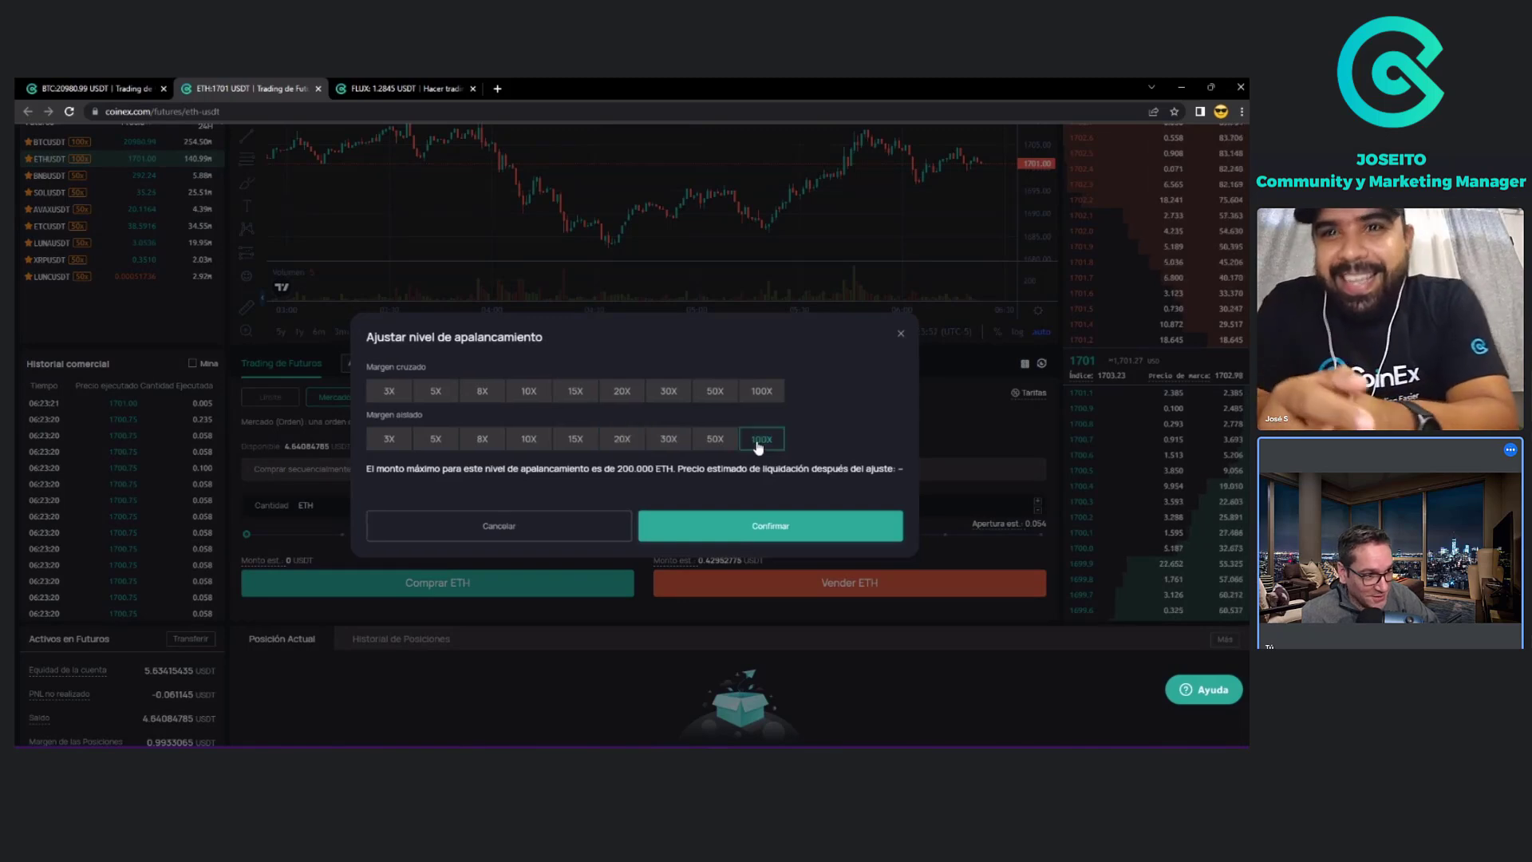
click(762, 532)
Set the sell quantity to 23% of the available amount, trying 2% first, and place the market sell order for 0.059 ETH.
drag(694, 535, 665, 537)
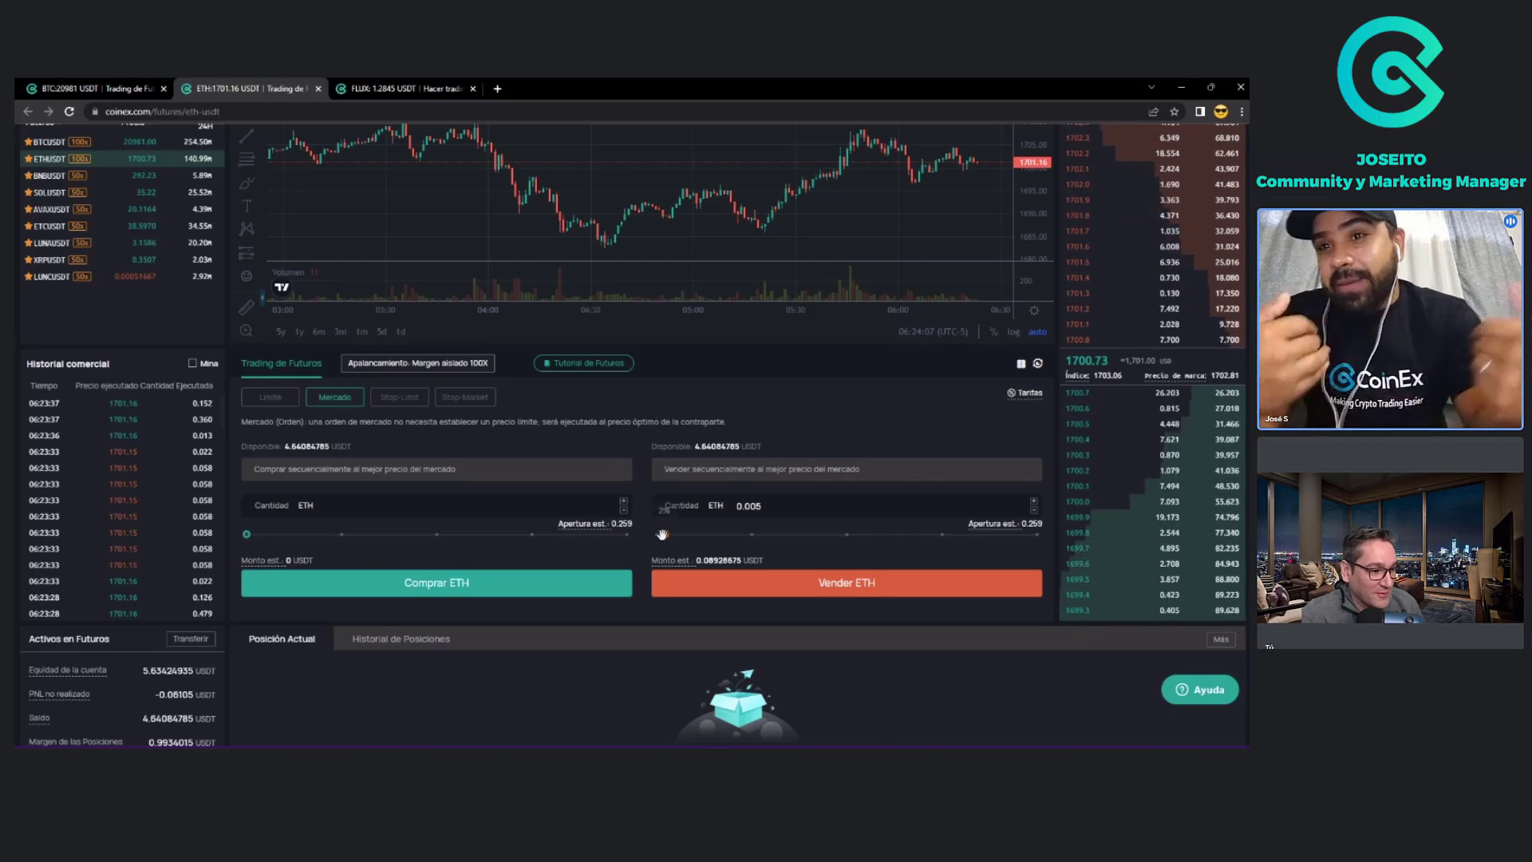
mouse_move(666, 532)
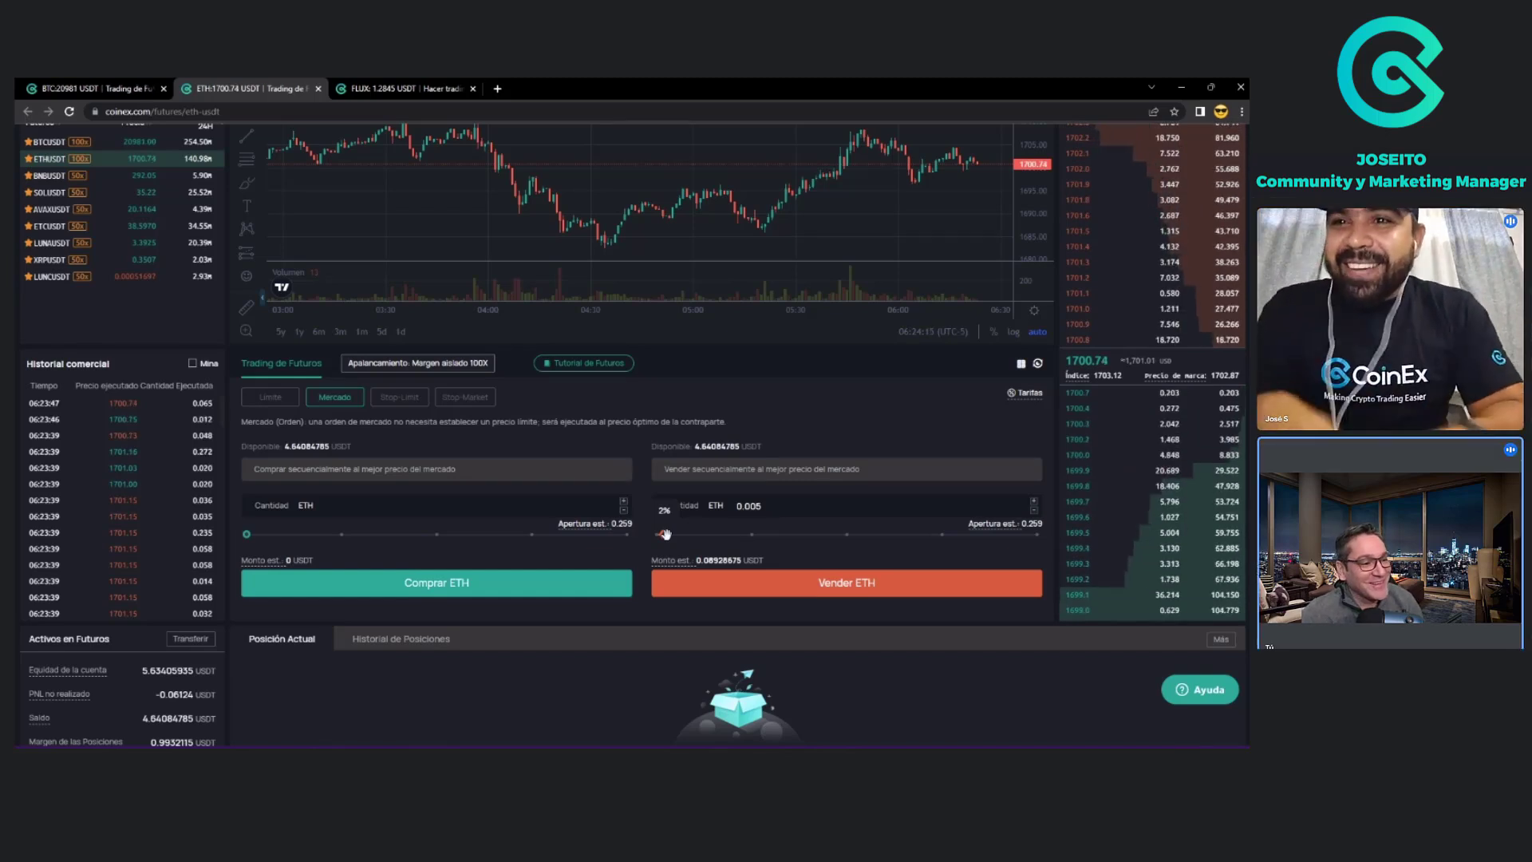
drag(667, 535, 743, 535)
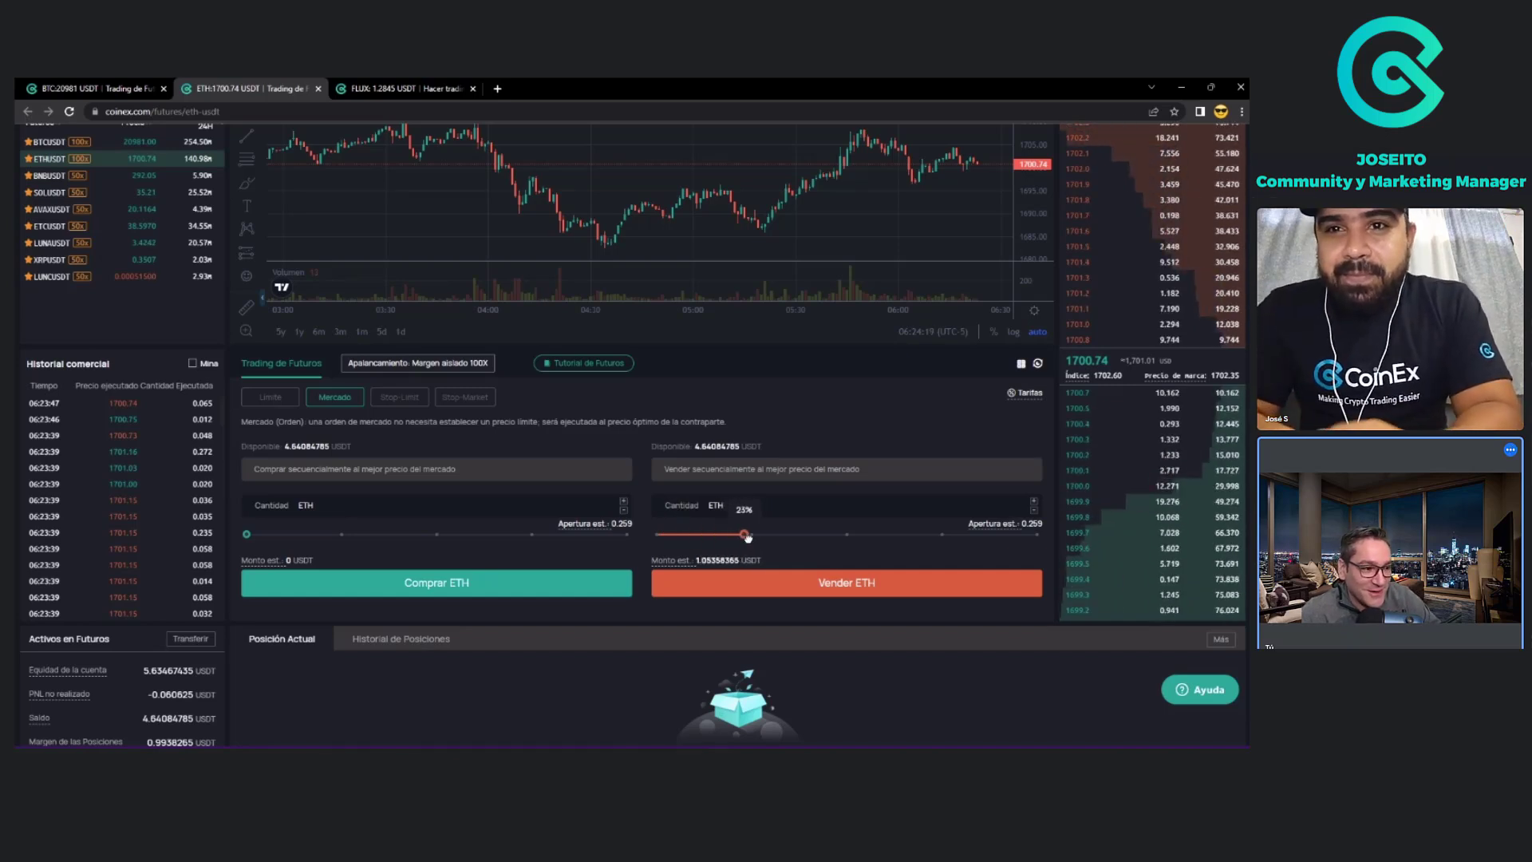
mouse_move(745, 534)
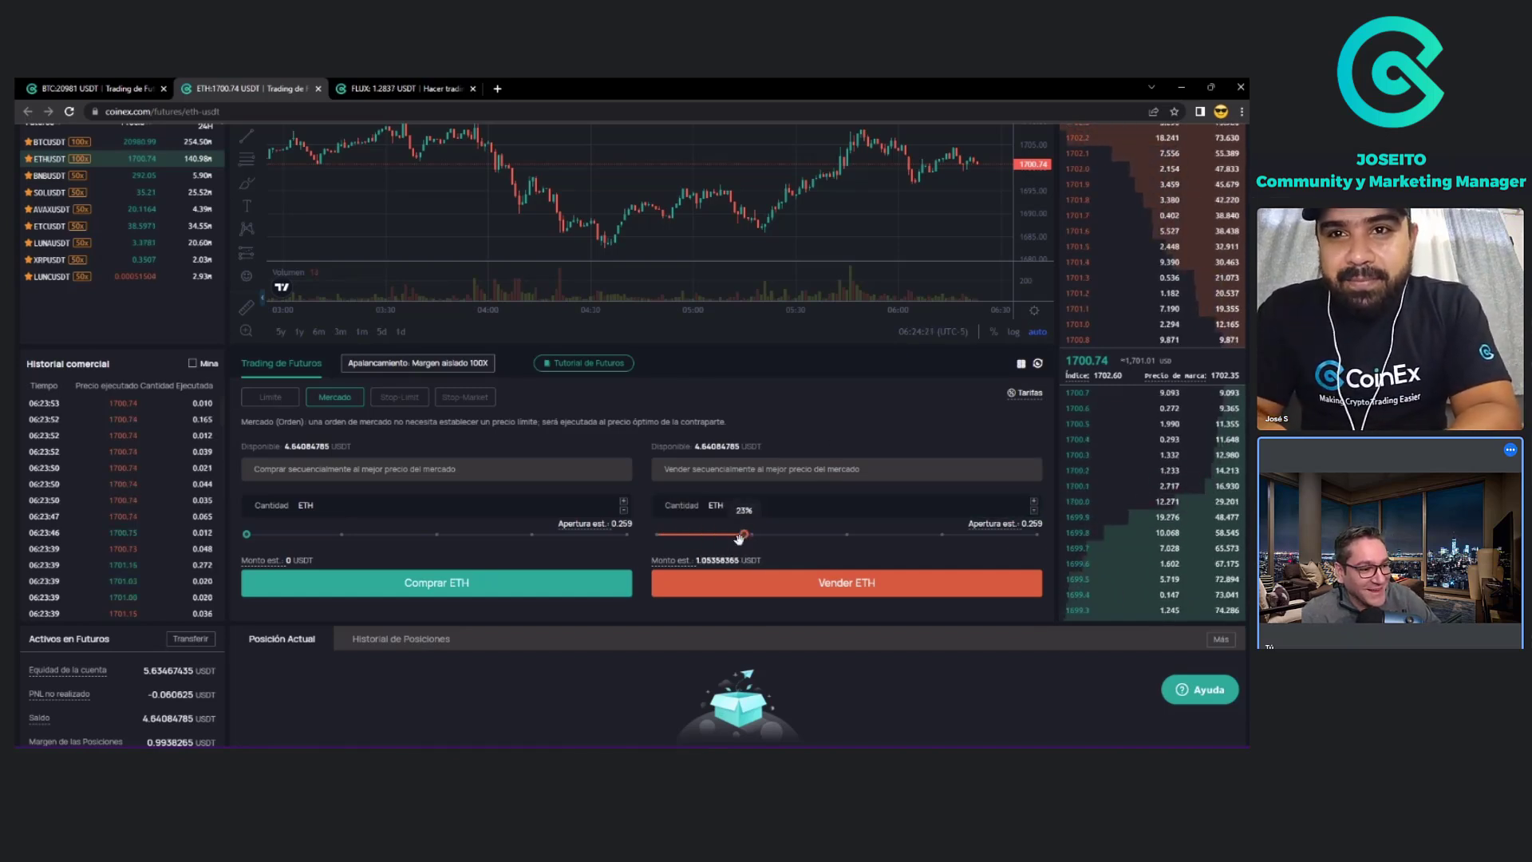
click(829, 591)
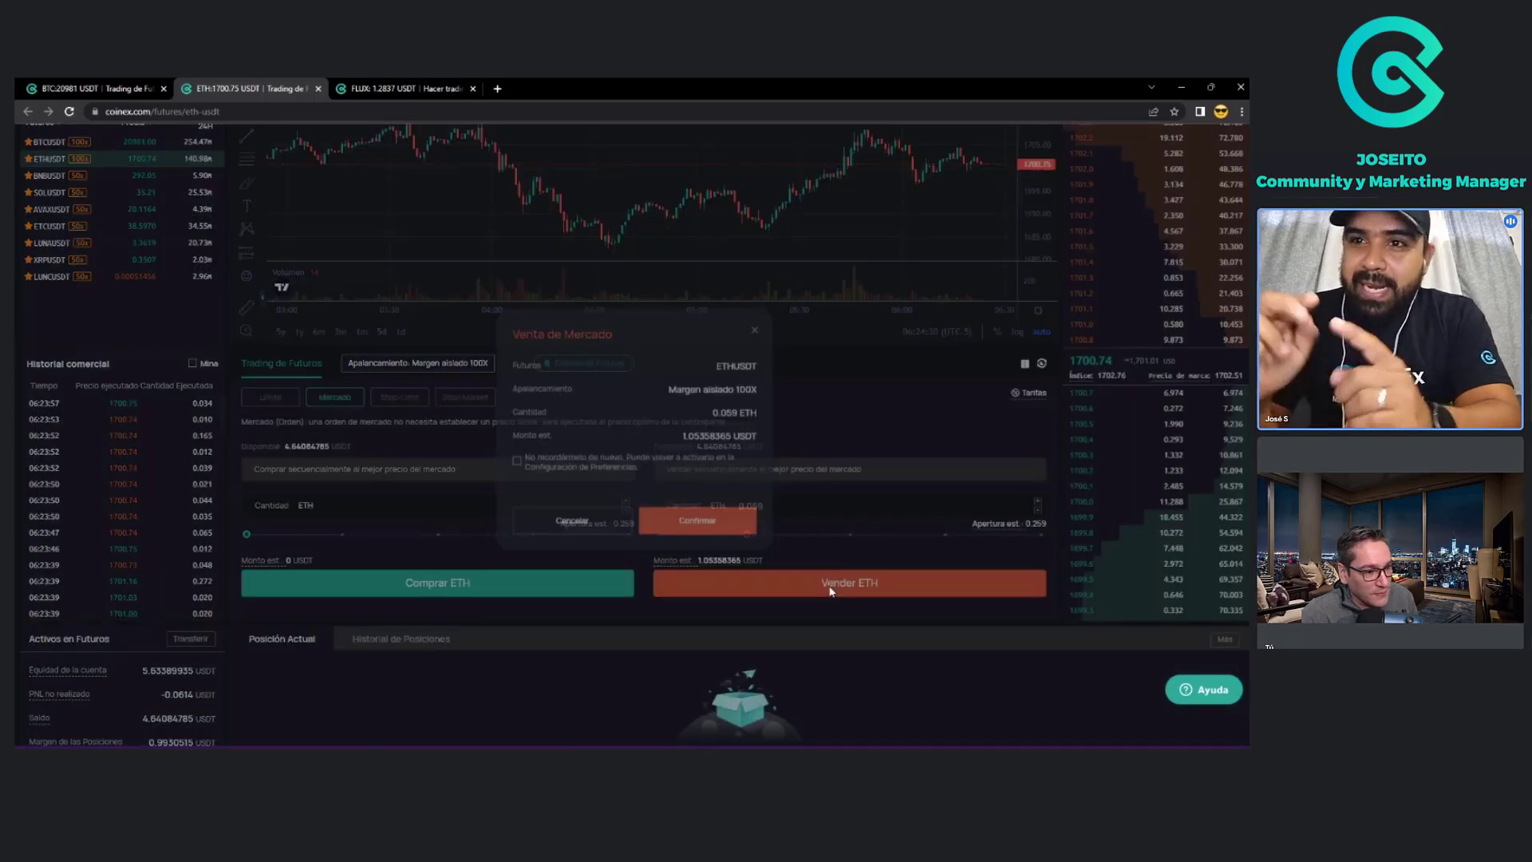
click(707, 525)
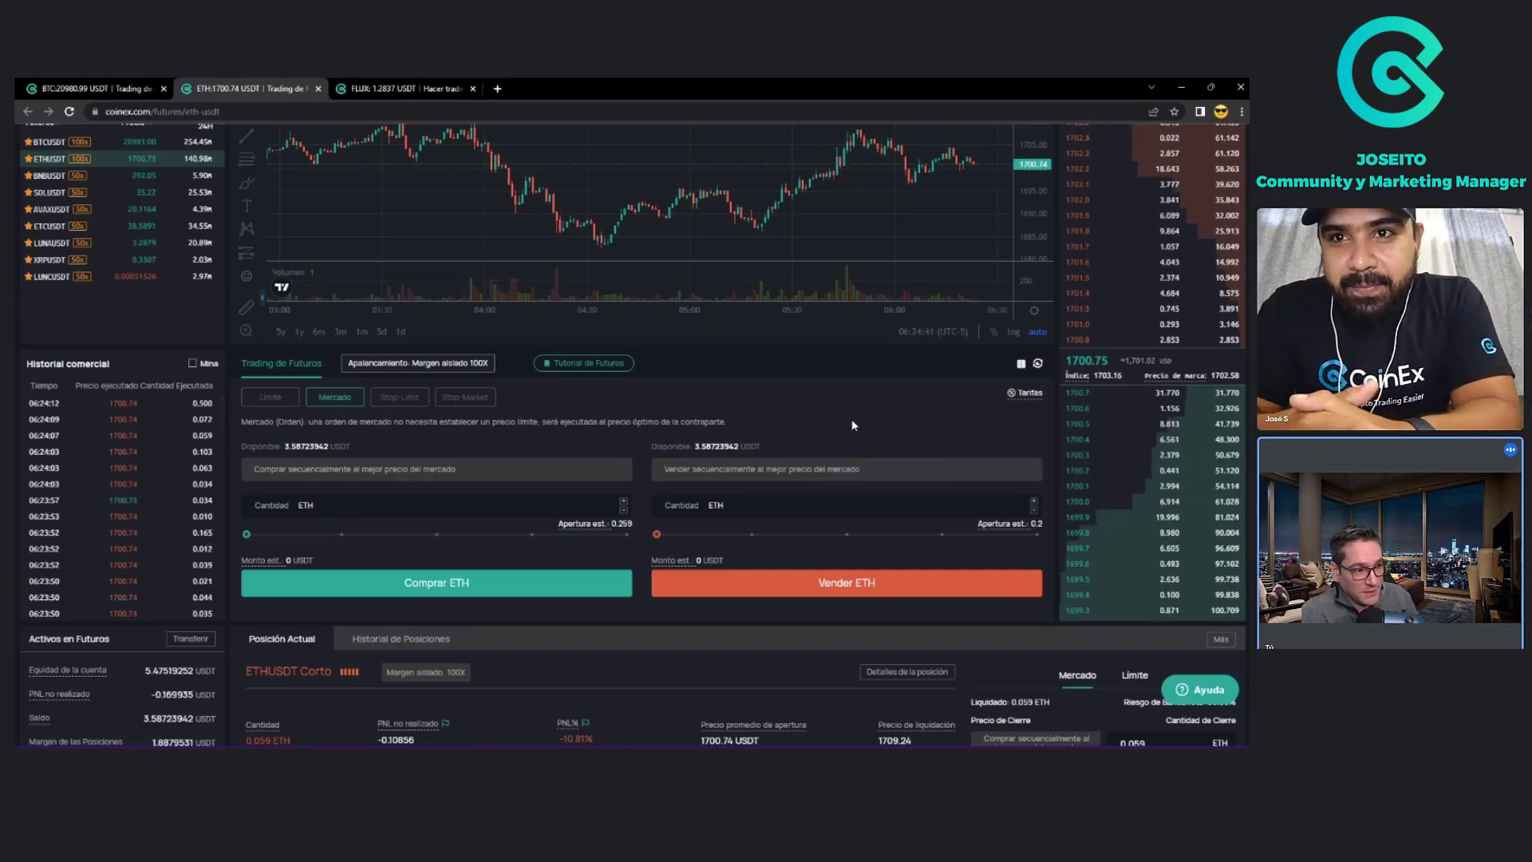
Examine the open ETHUSDT short position's figures, including its opening price, unrealized PNL and liquidation price.
scroll(848, 416, down, 4)
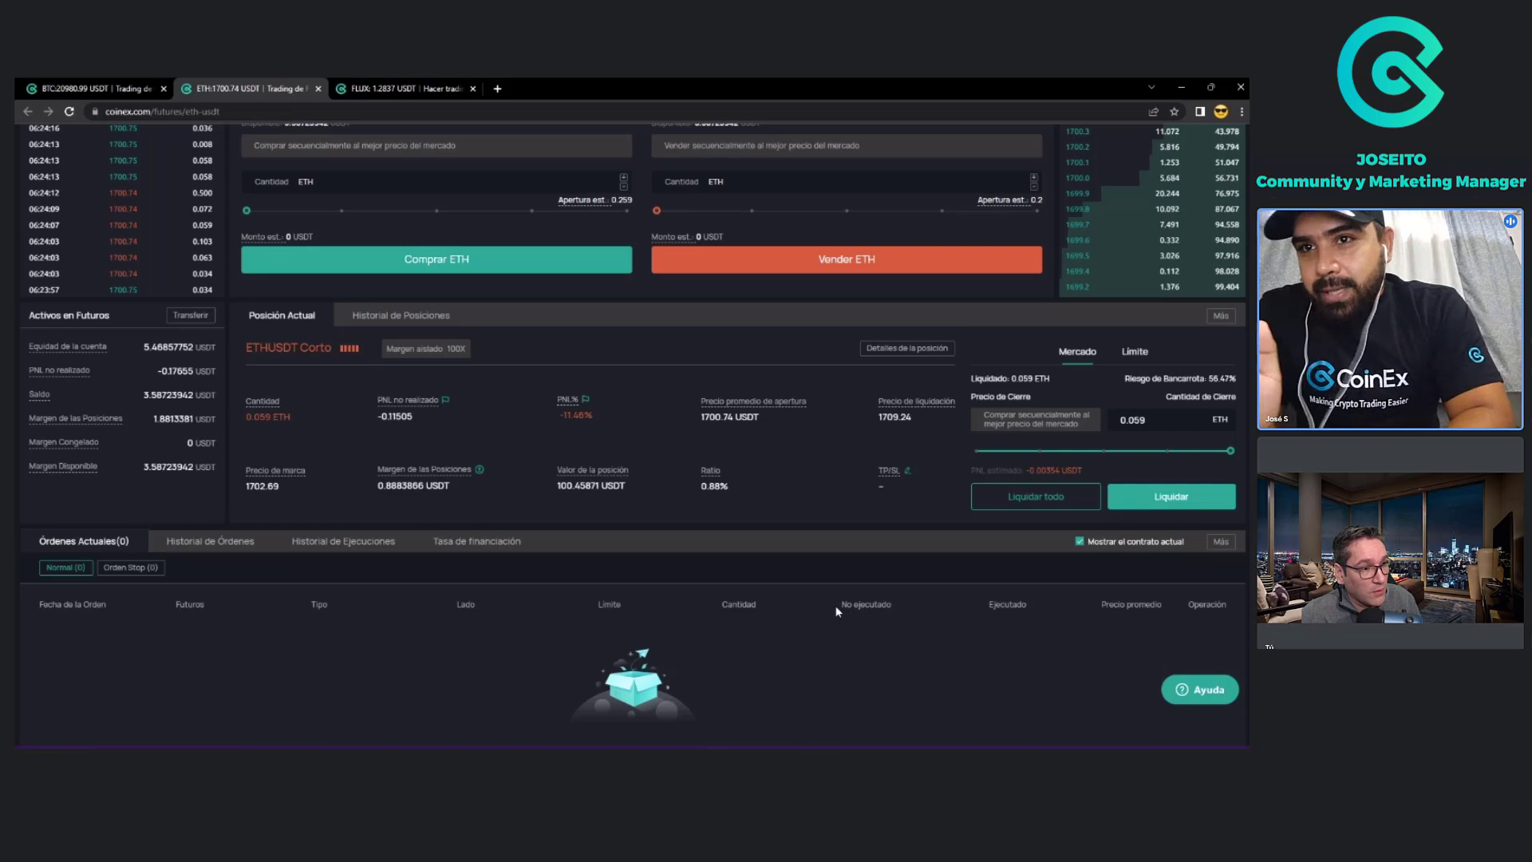
scroll(836, 611, up, 2)
scroll(836, 611, up, 2)
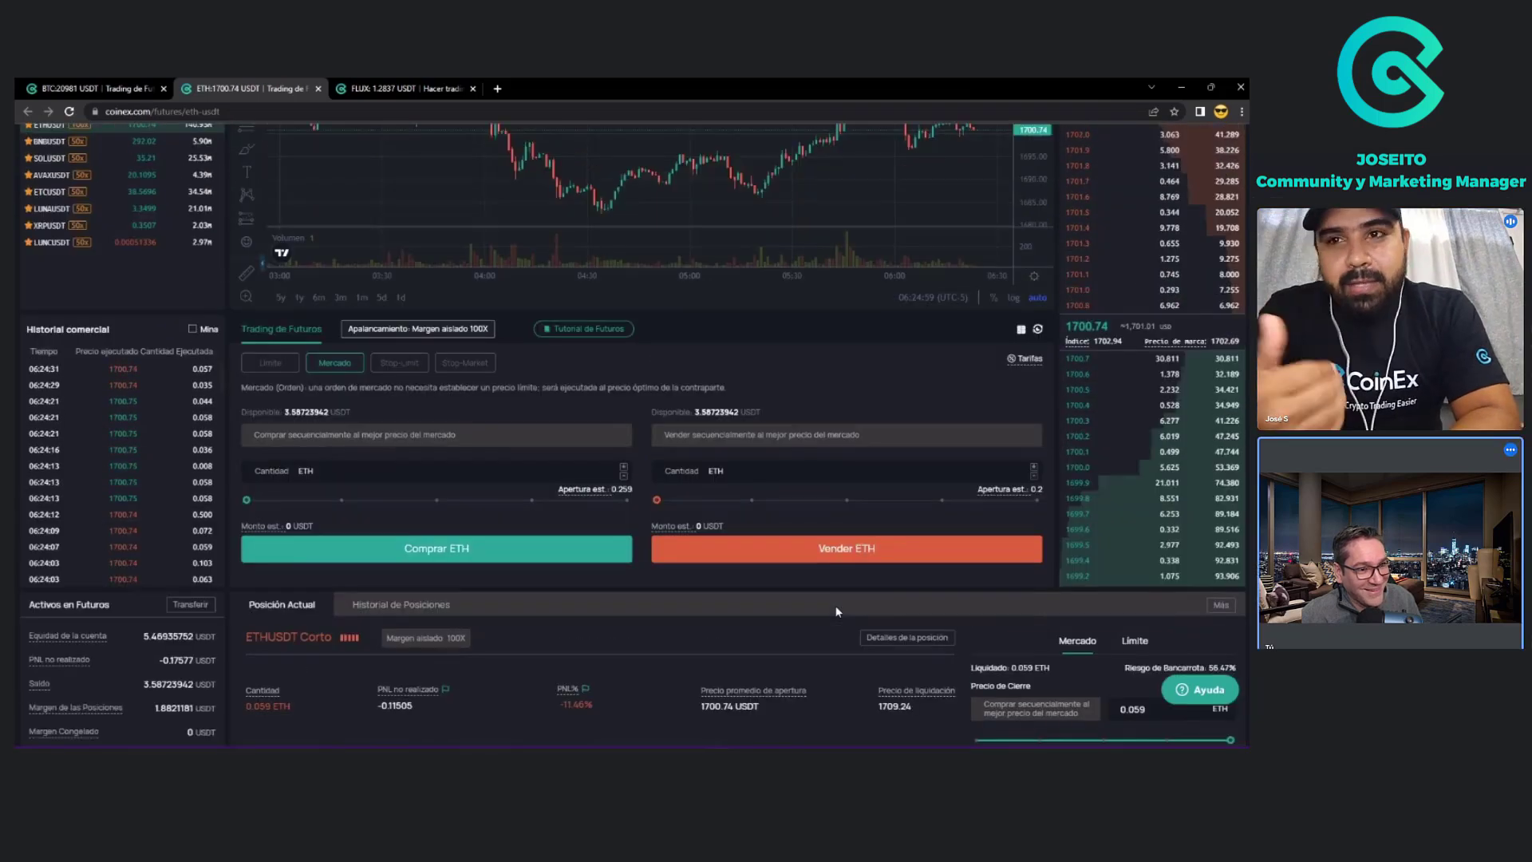
scroll(836, 611, down, 2)
scroll(836, 611, down, 1)
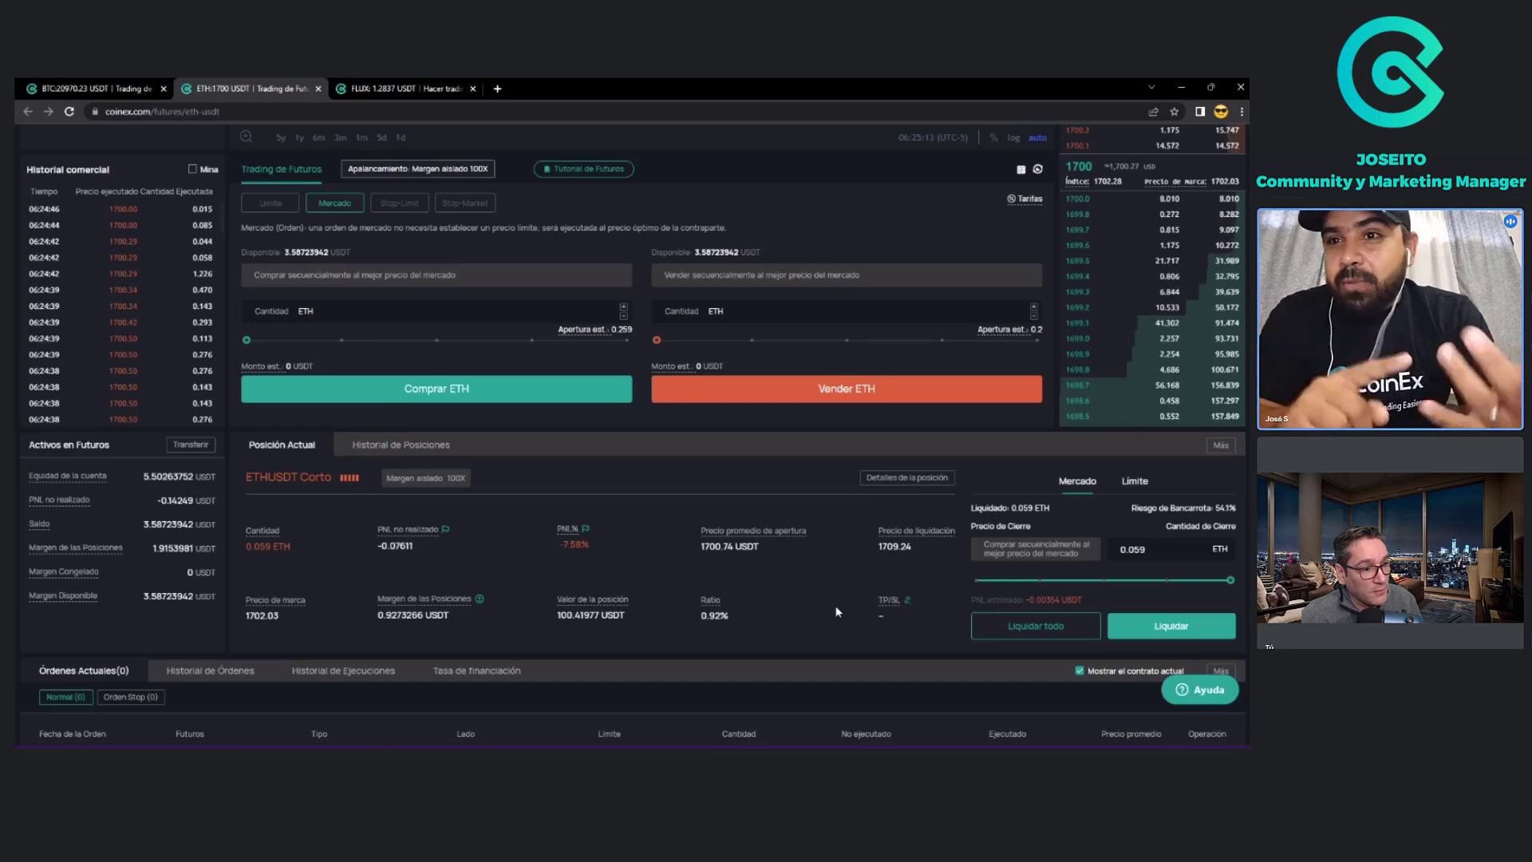
scroll(836, 611, down, 2)
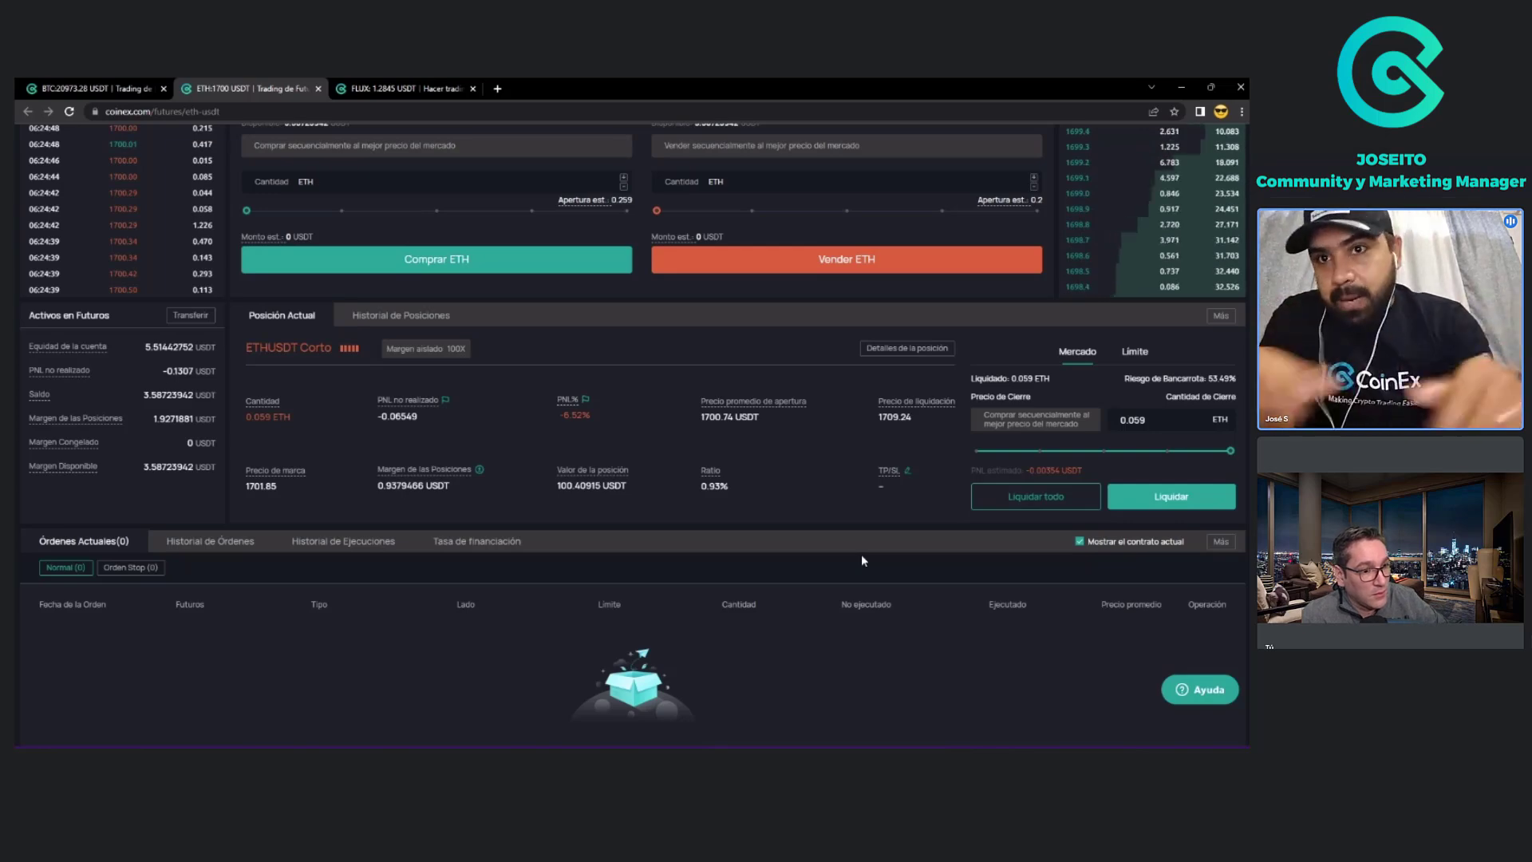
scroll(866, 611, up, 4)
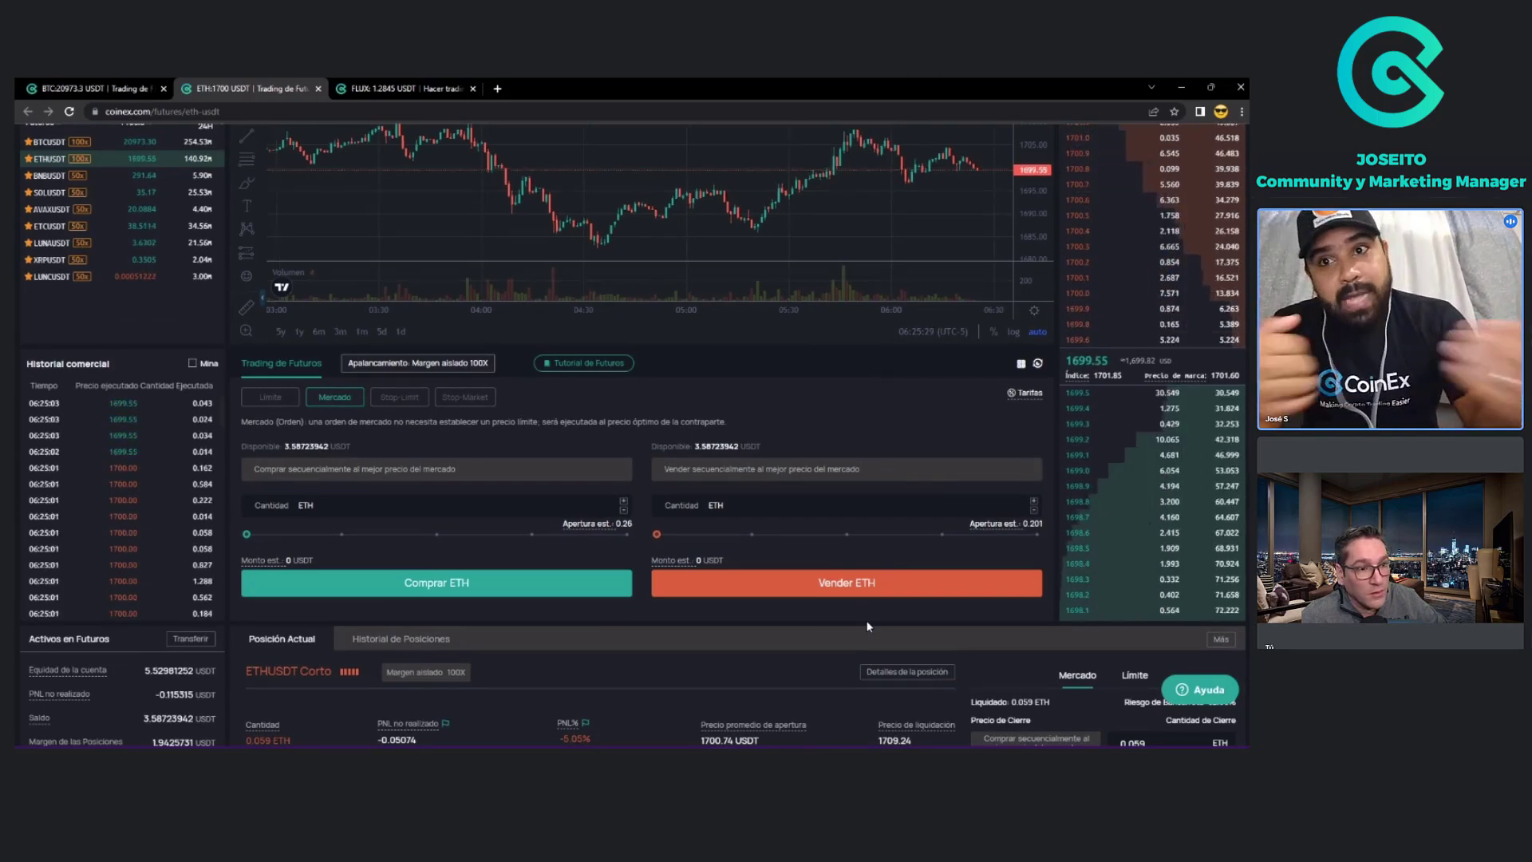
scroll(868, 626, down, 2)
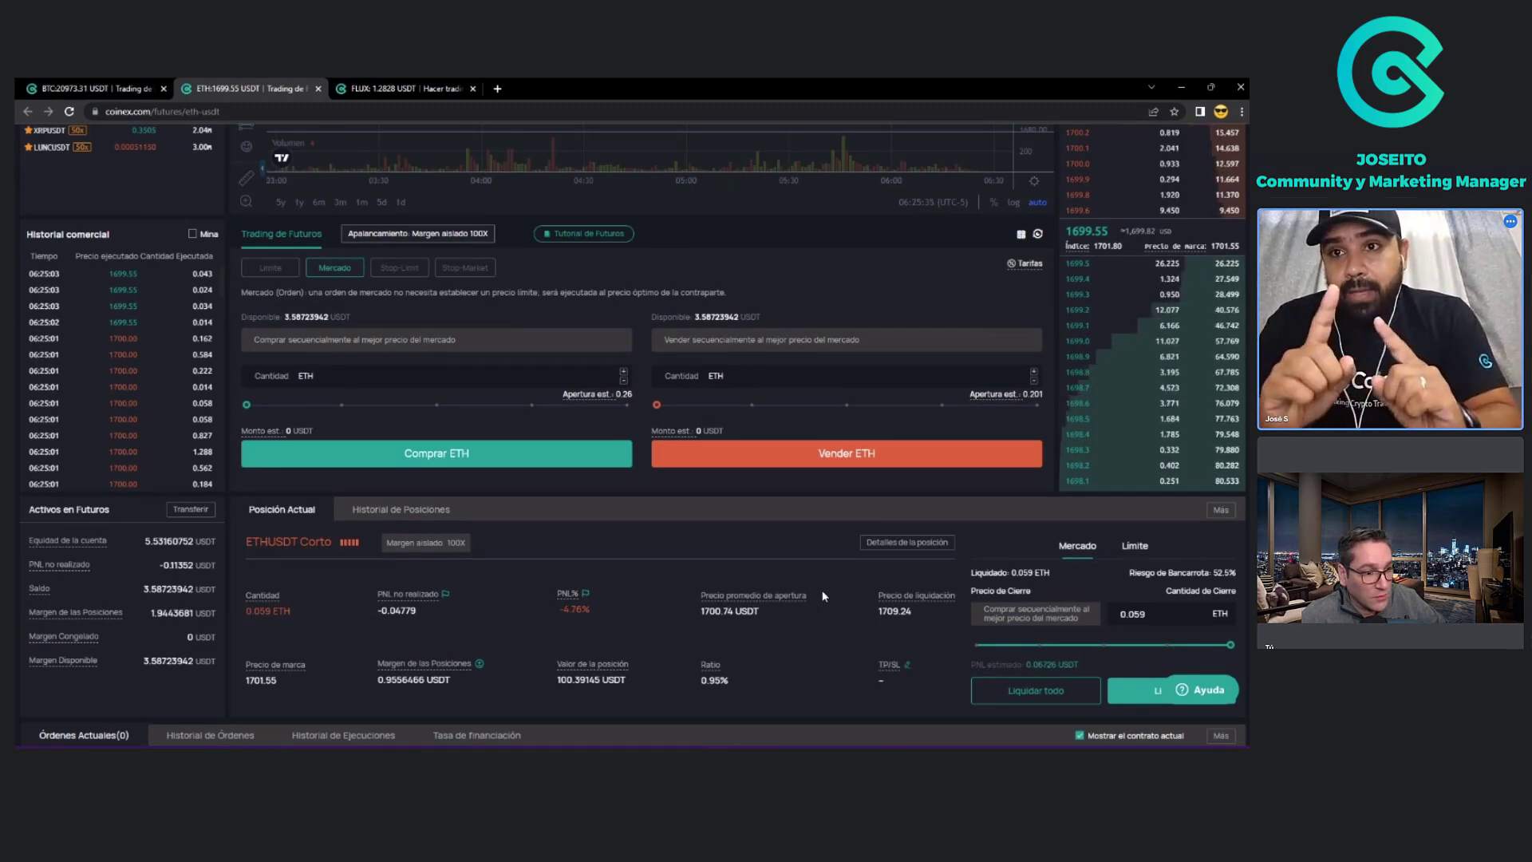
scroll(822, 590, down, 2)
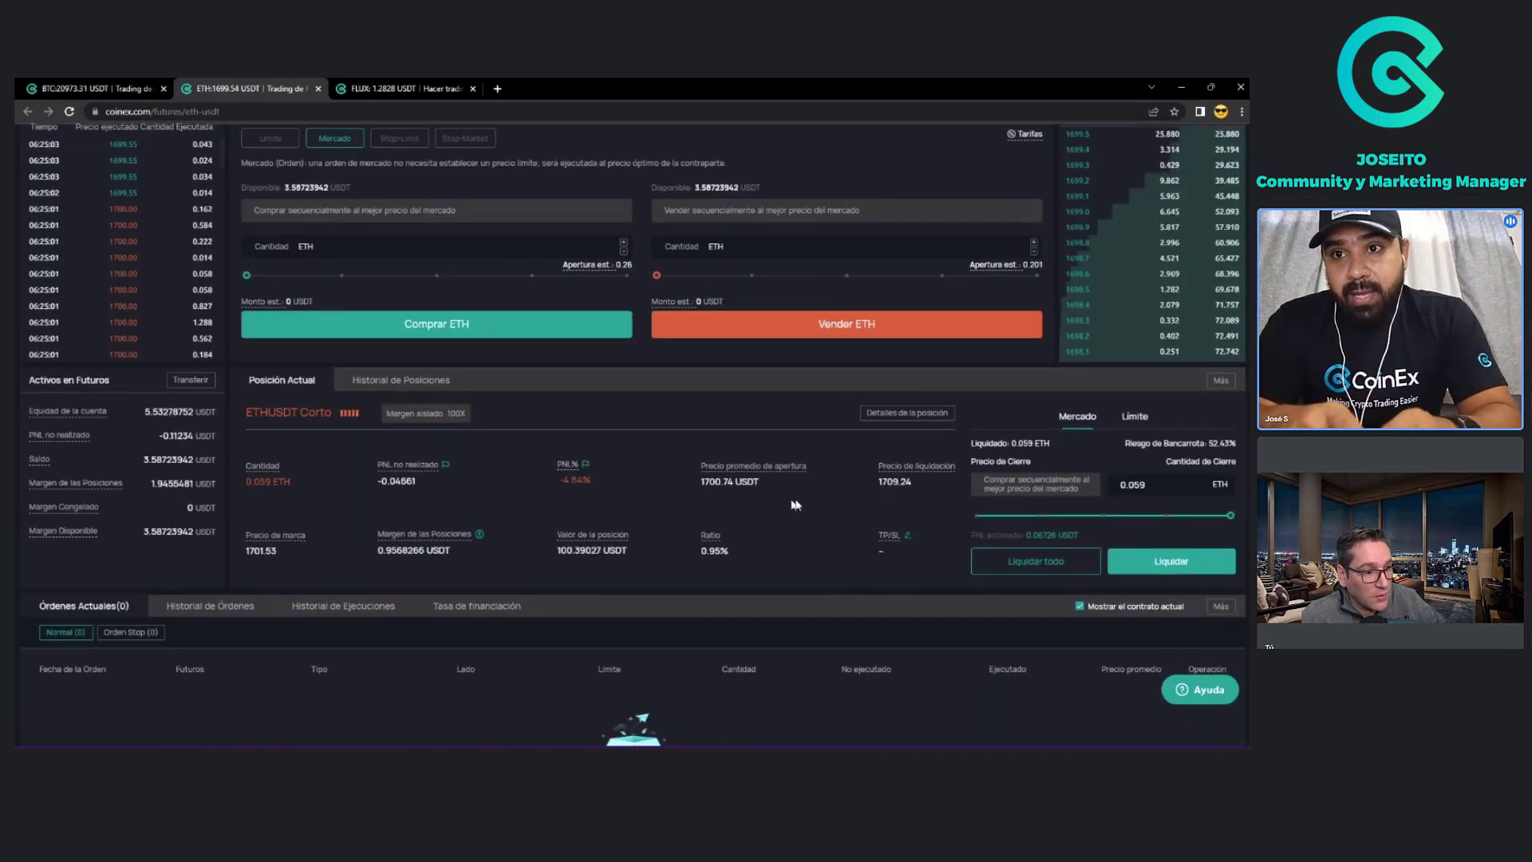
drag(860, 492, 920, 489)
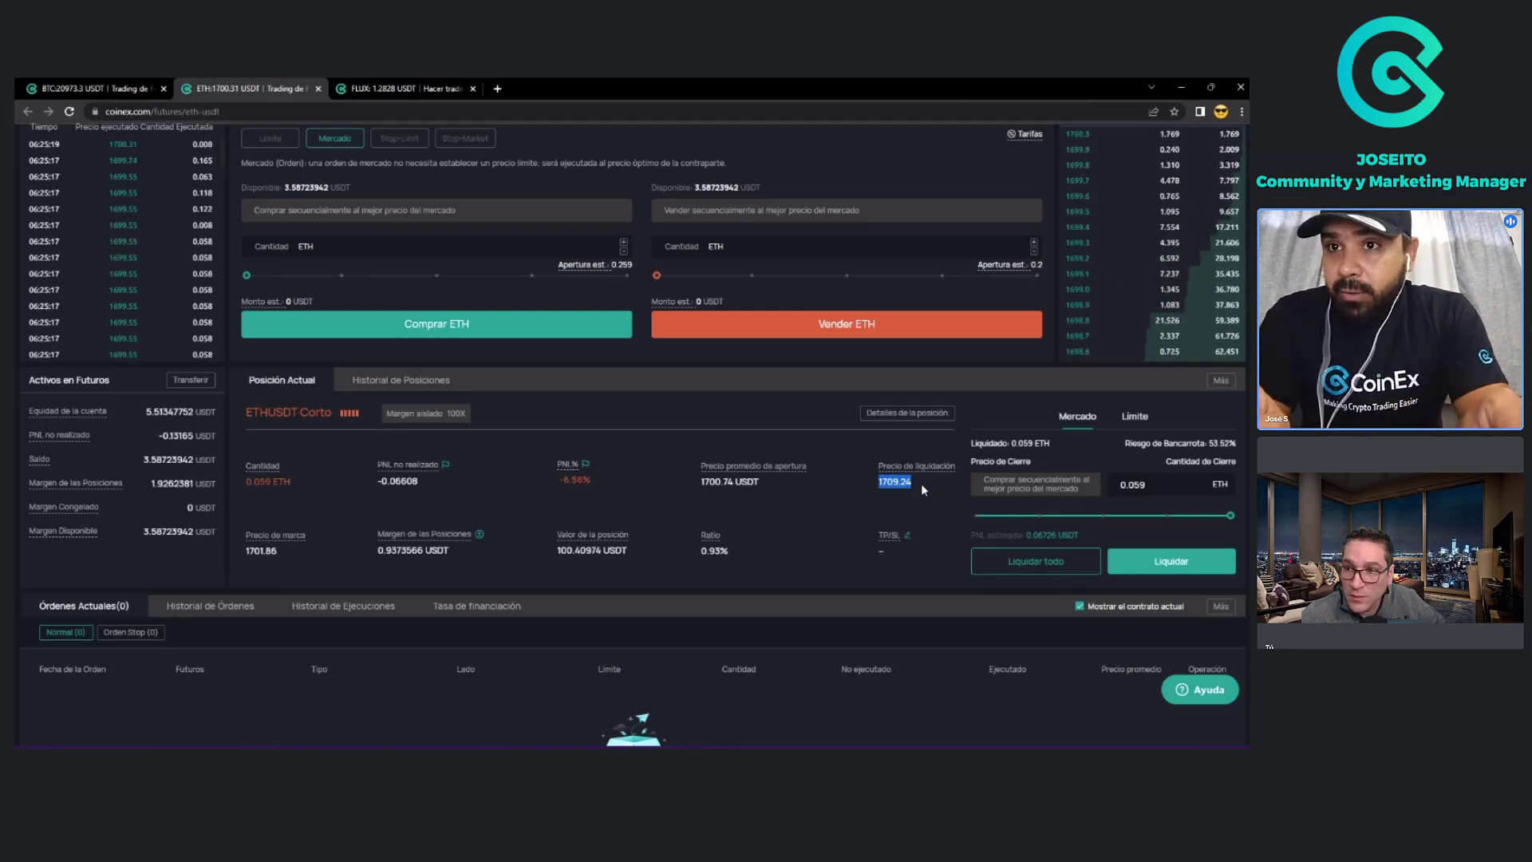
click(1172, 565)
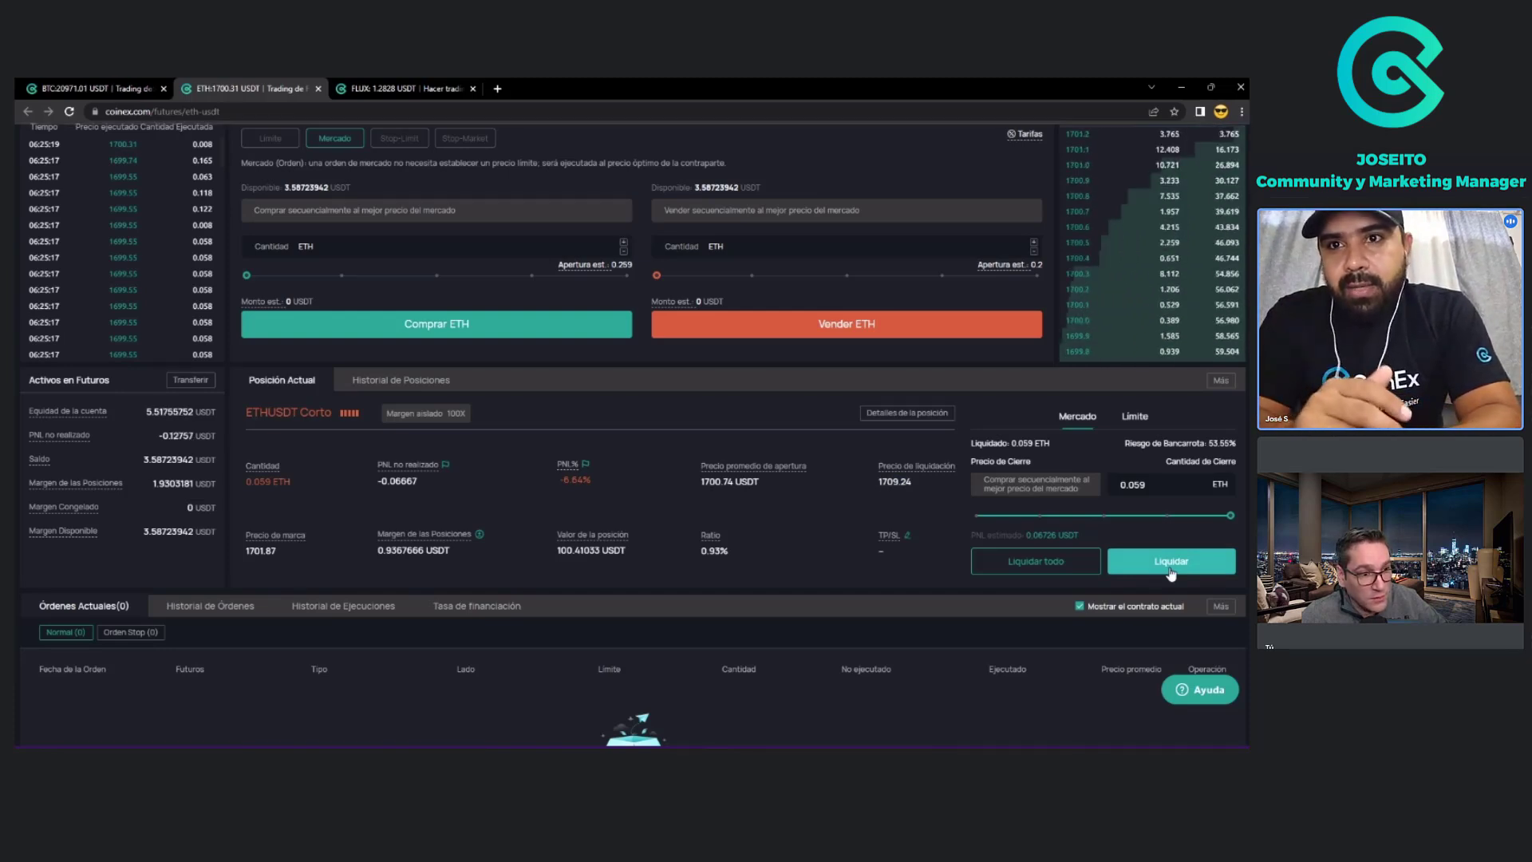
click(1057, 561)
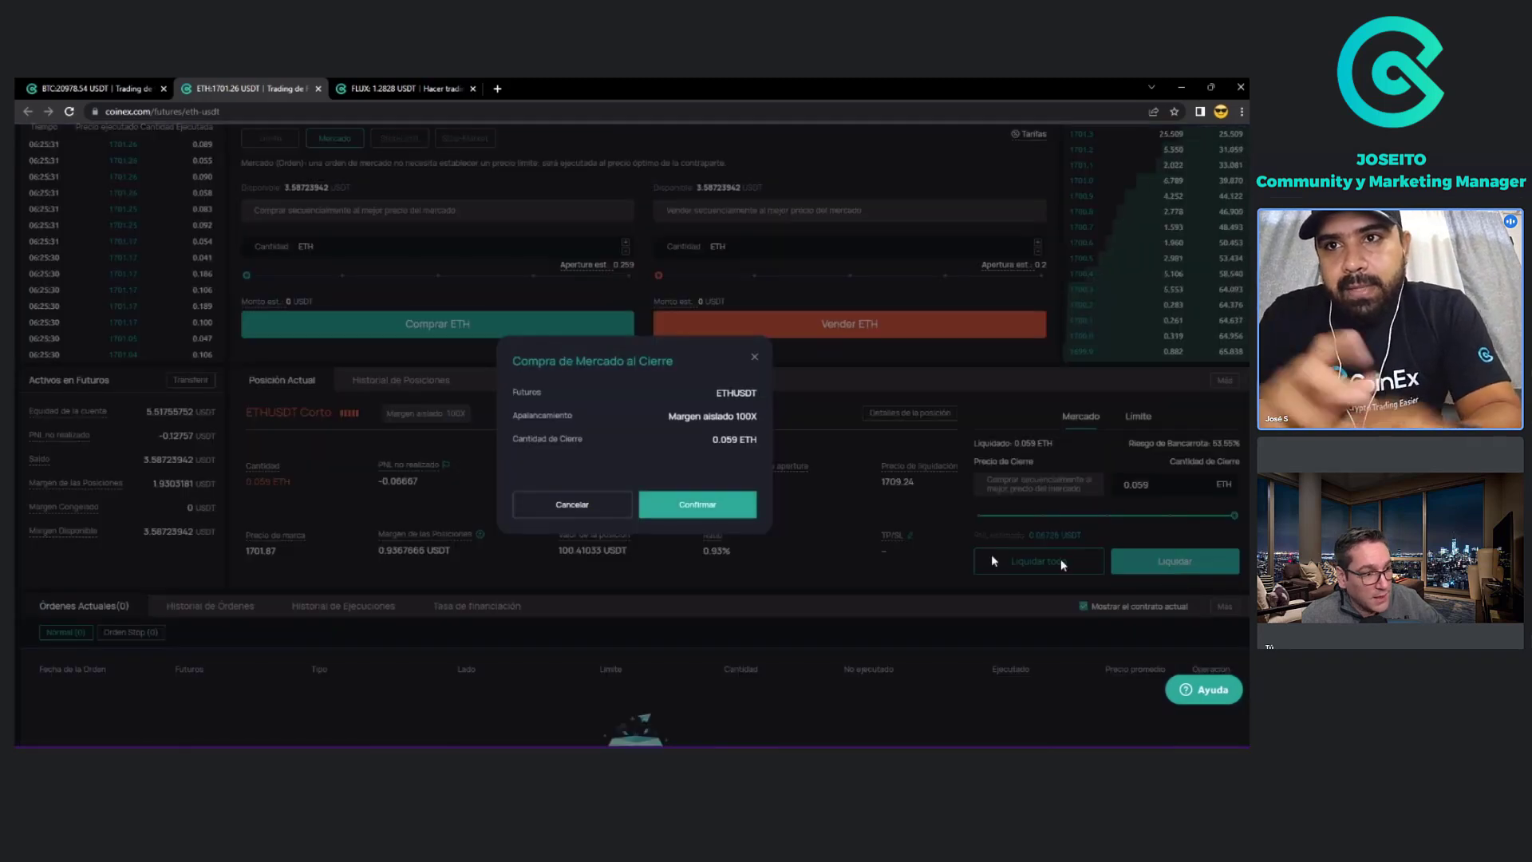
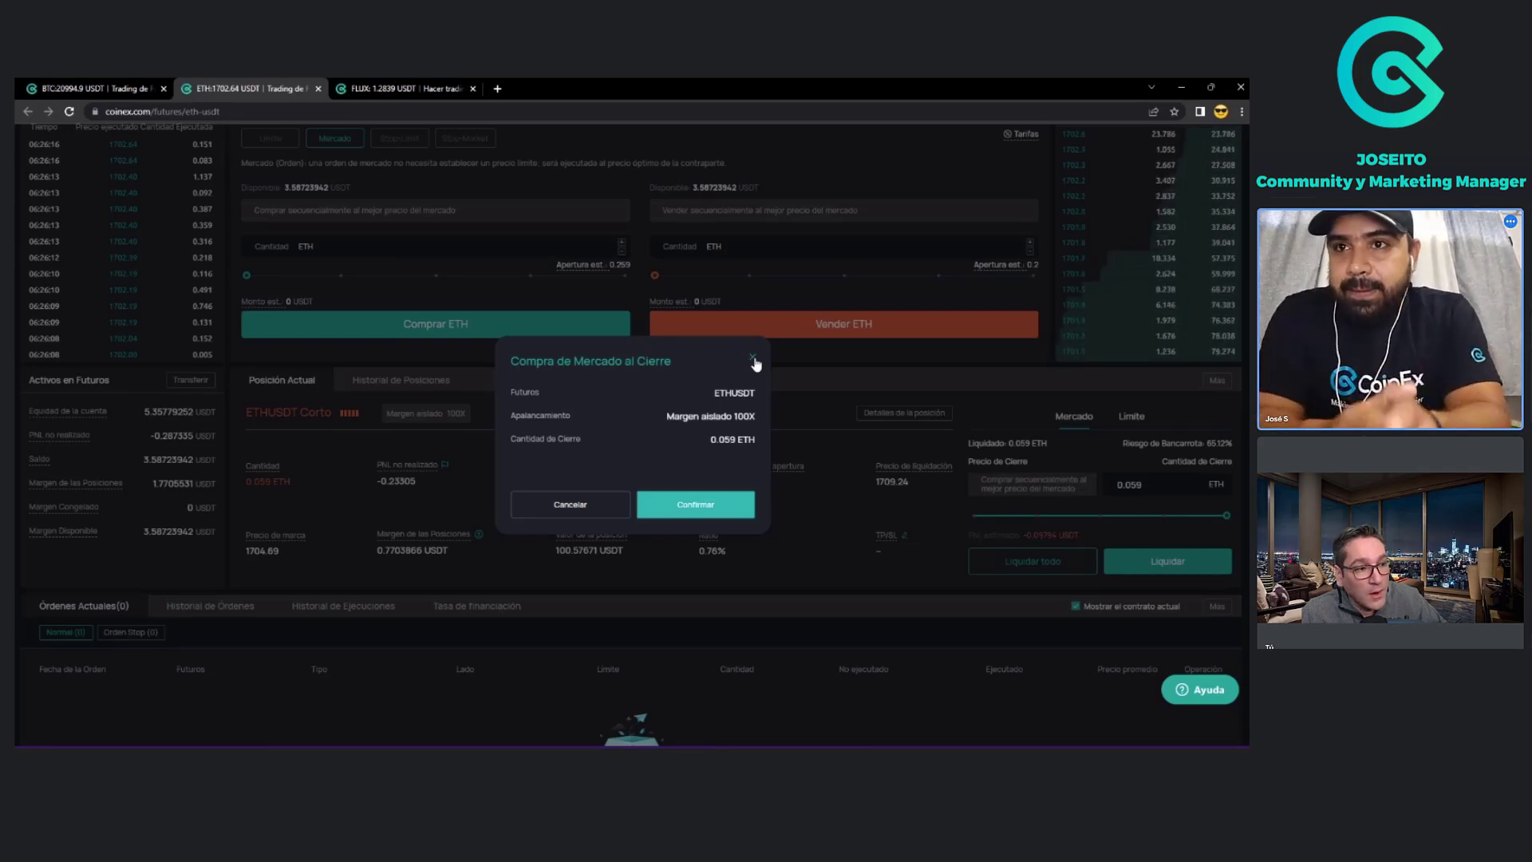
click(753, 359)
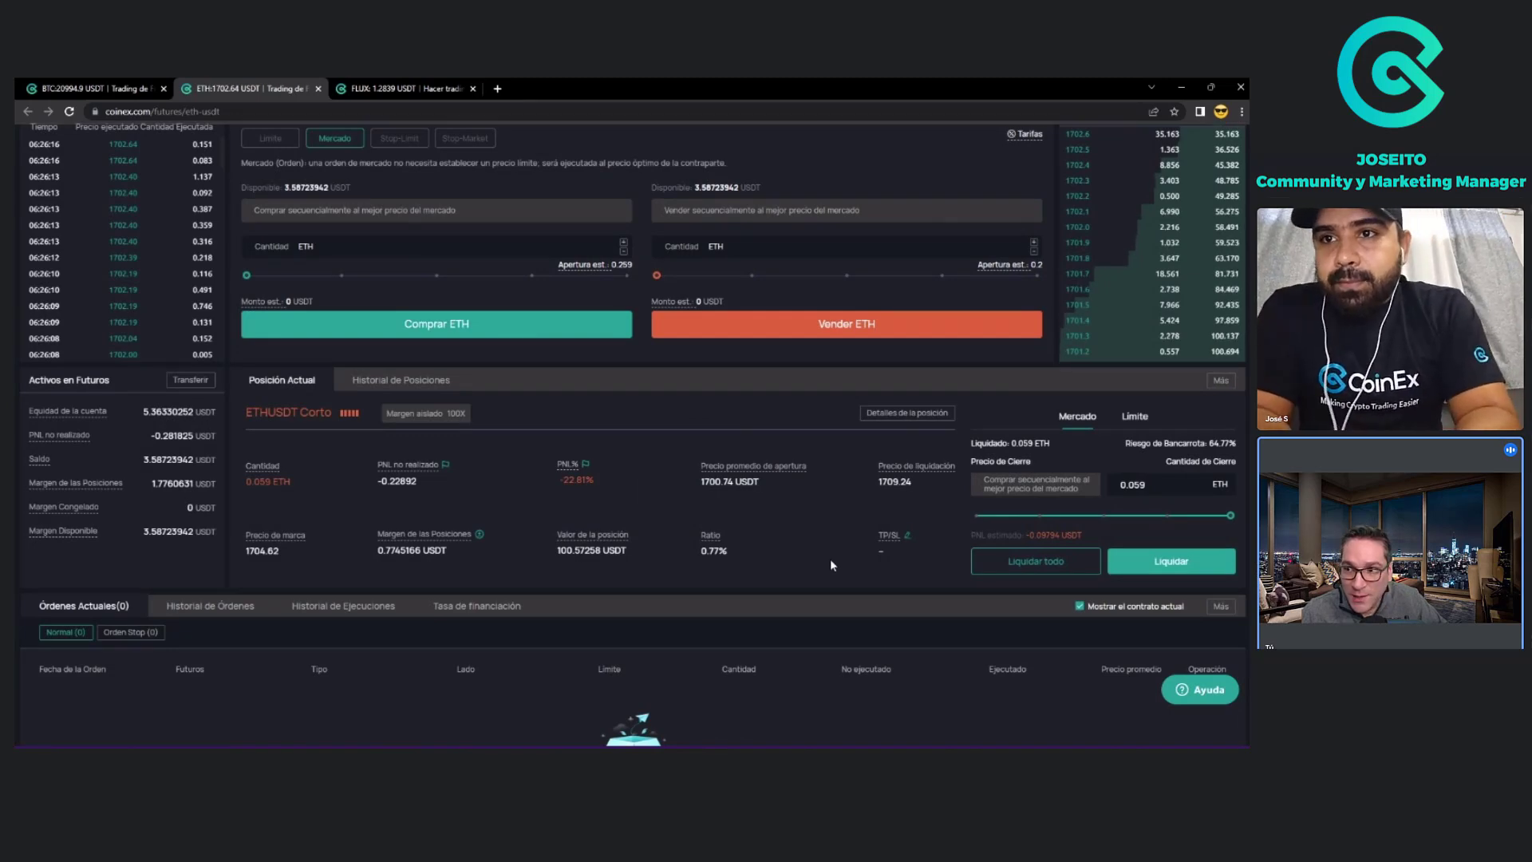
scroll(830, 564, up, 5)
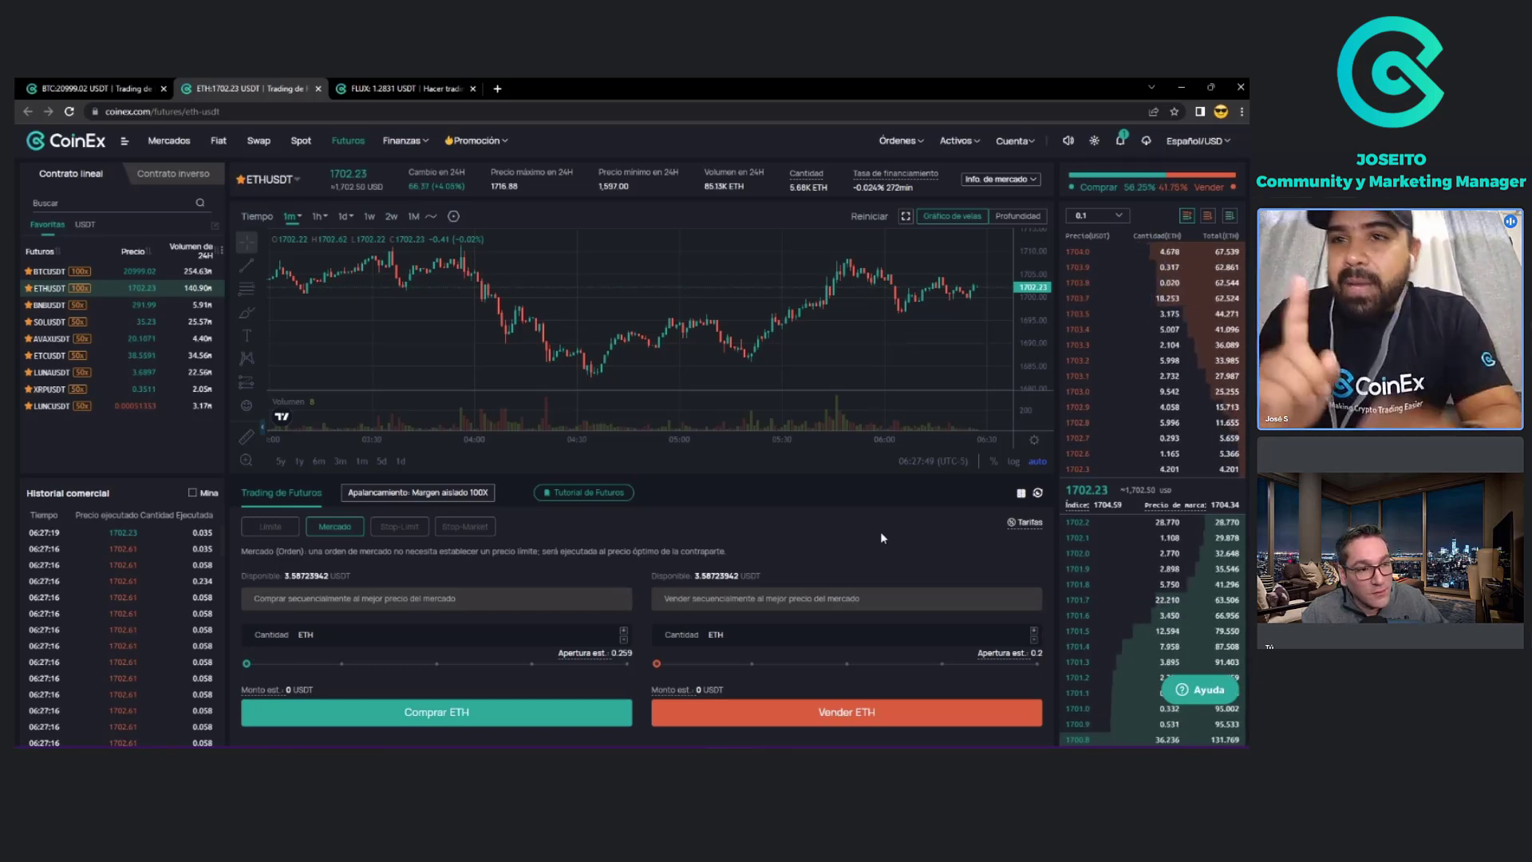
scroll(879, 539, down, 3)
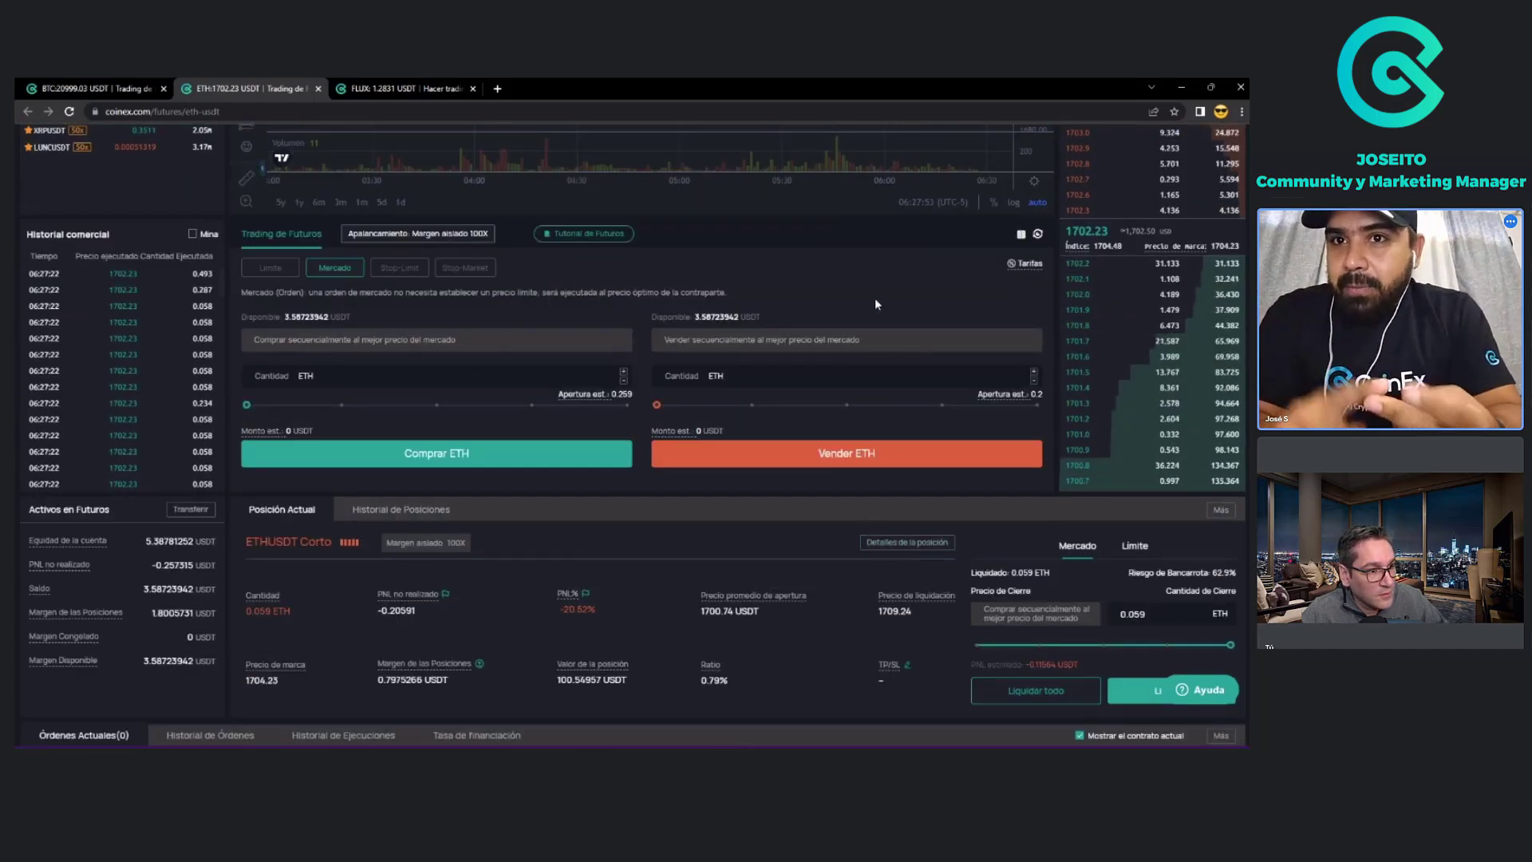
scroll(875, 301, up, 3)
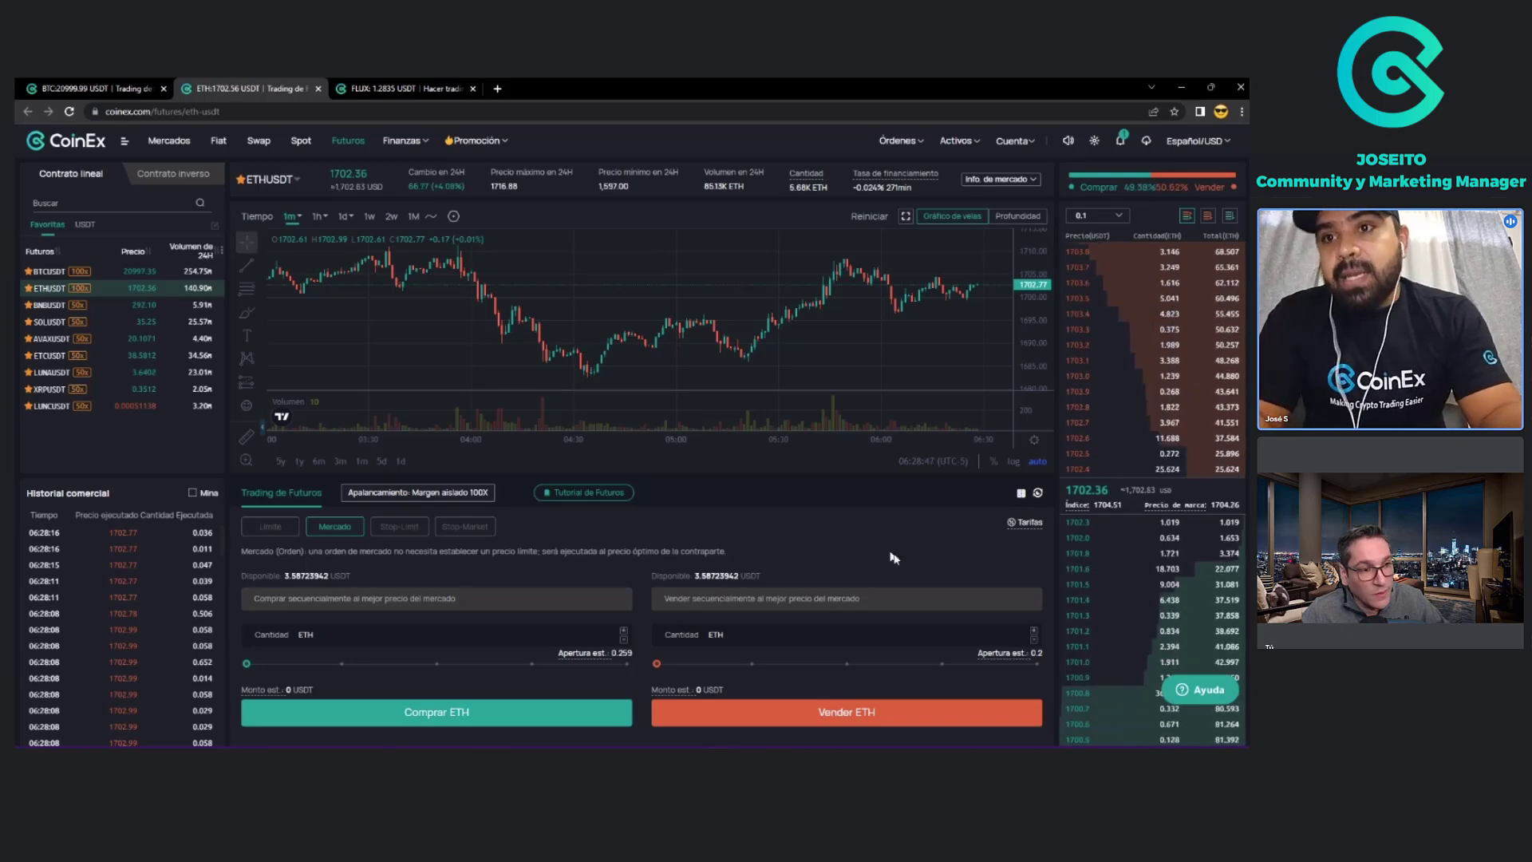
scroll(911, 538, down, 2)
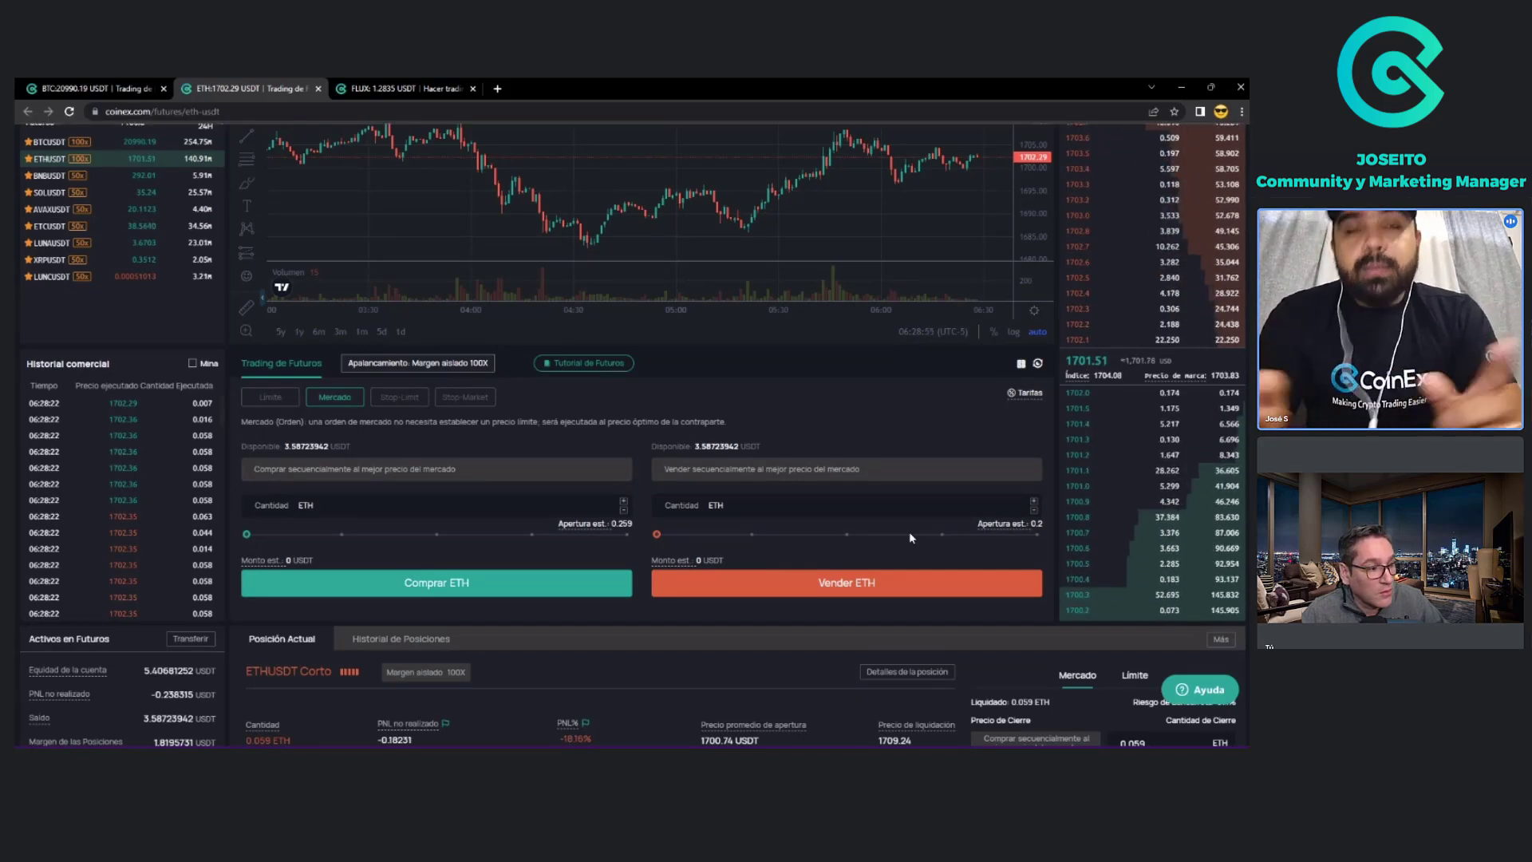
scroll(916, 403, down, 3)
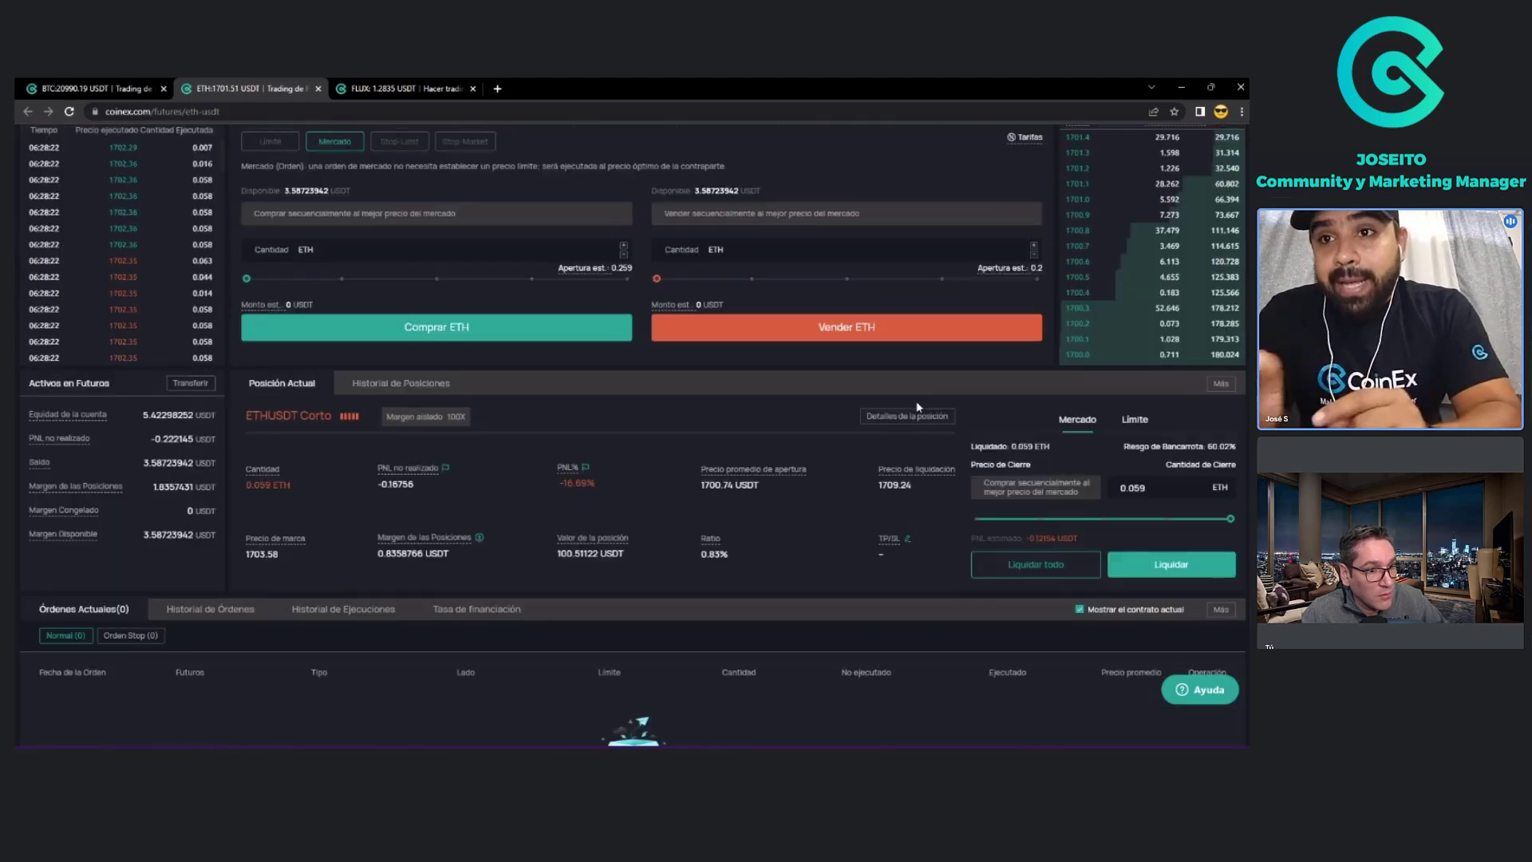
scroll(916, 400, up, 5)
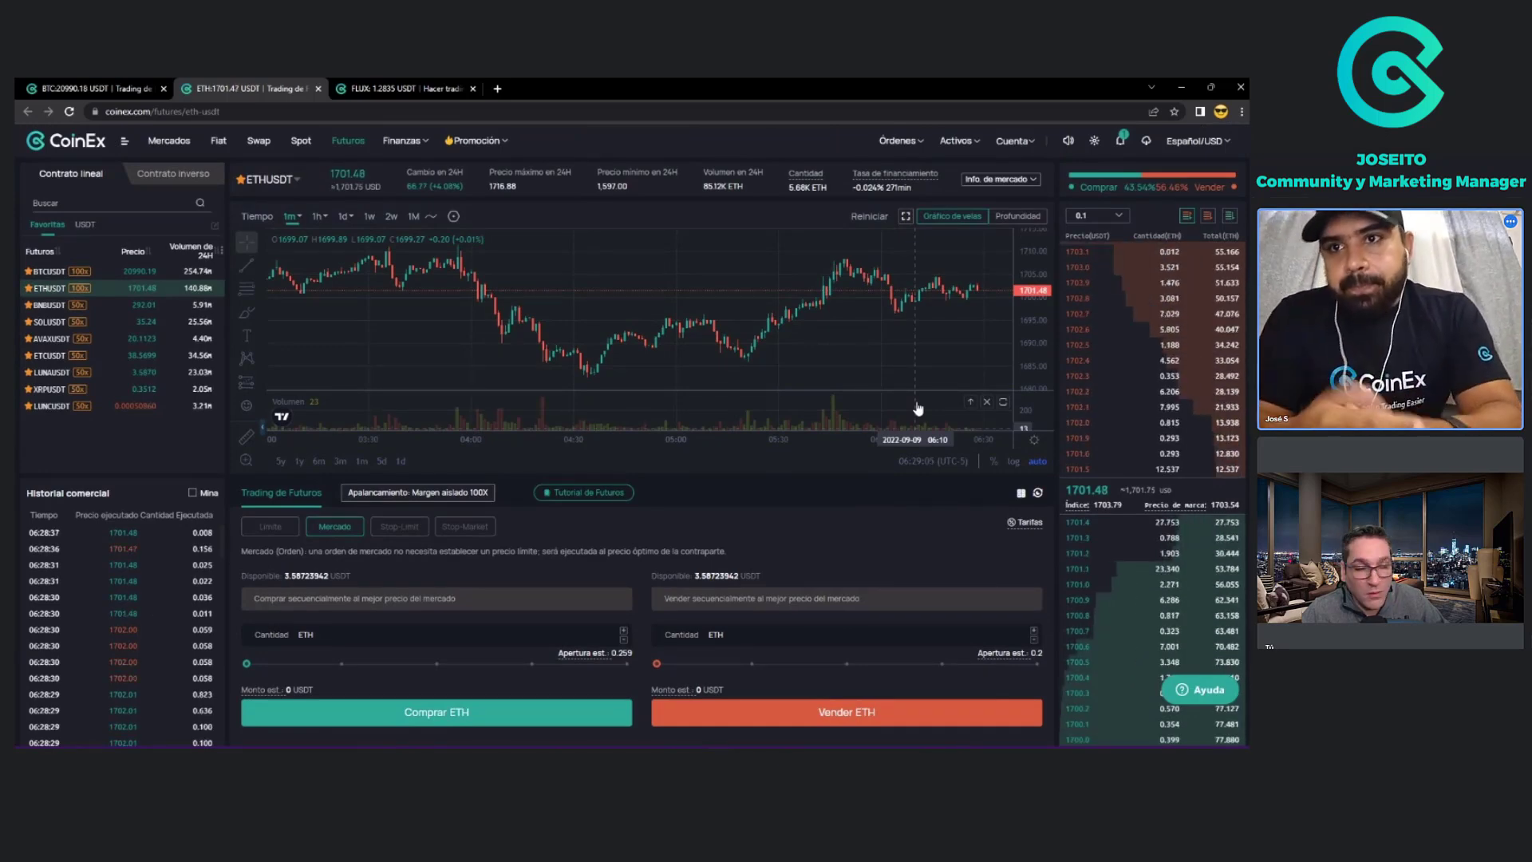
Liquidate the 0.059 ETH ETHUSDT short position at market price and confirm the closing purchase.
scroll(545, 647, down, 3)
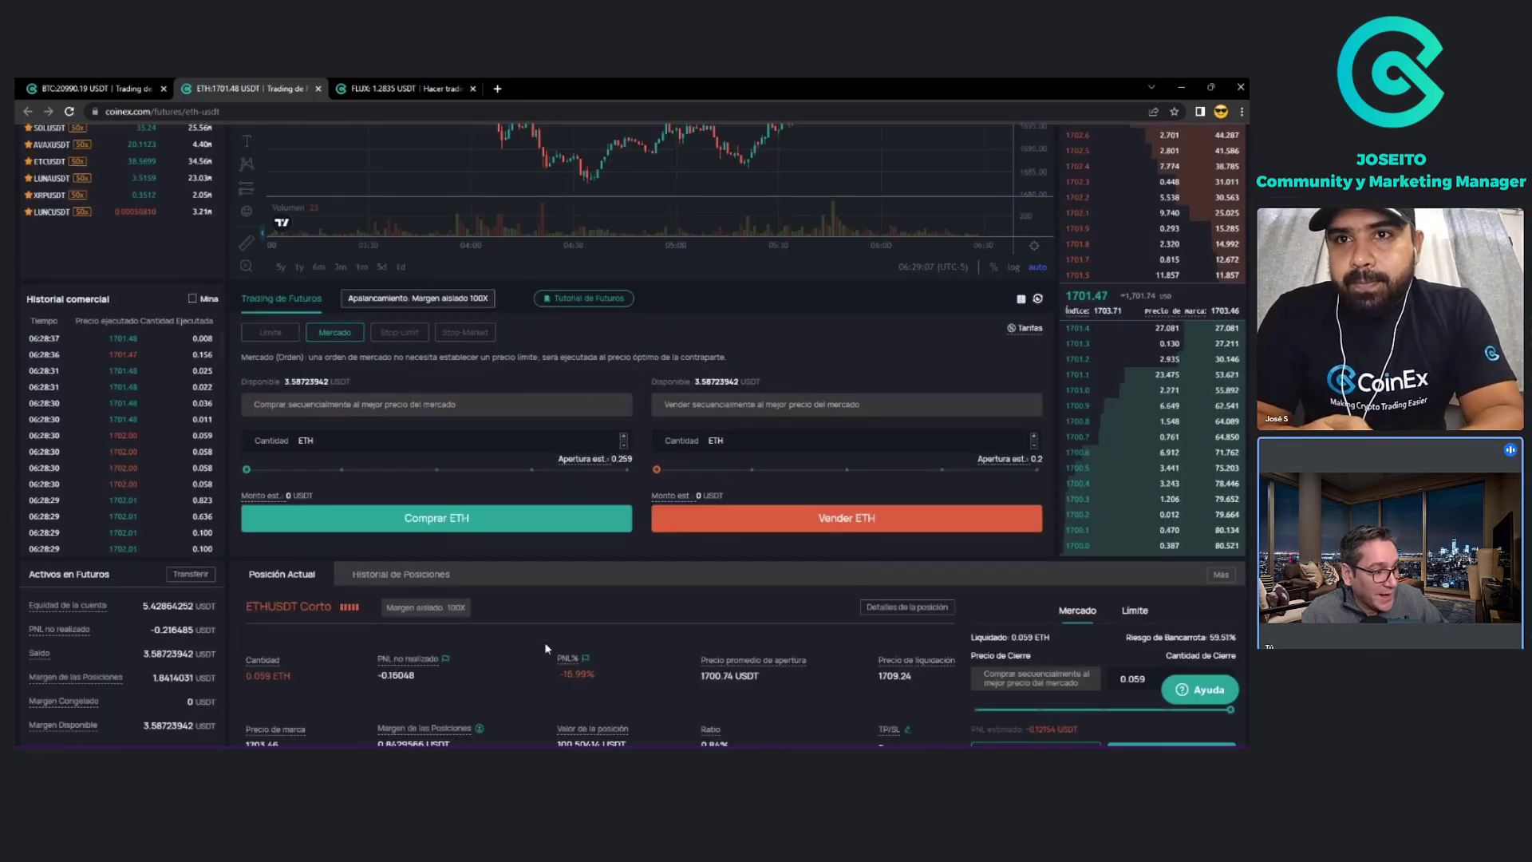
scroll(544, 641, down, 3)
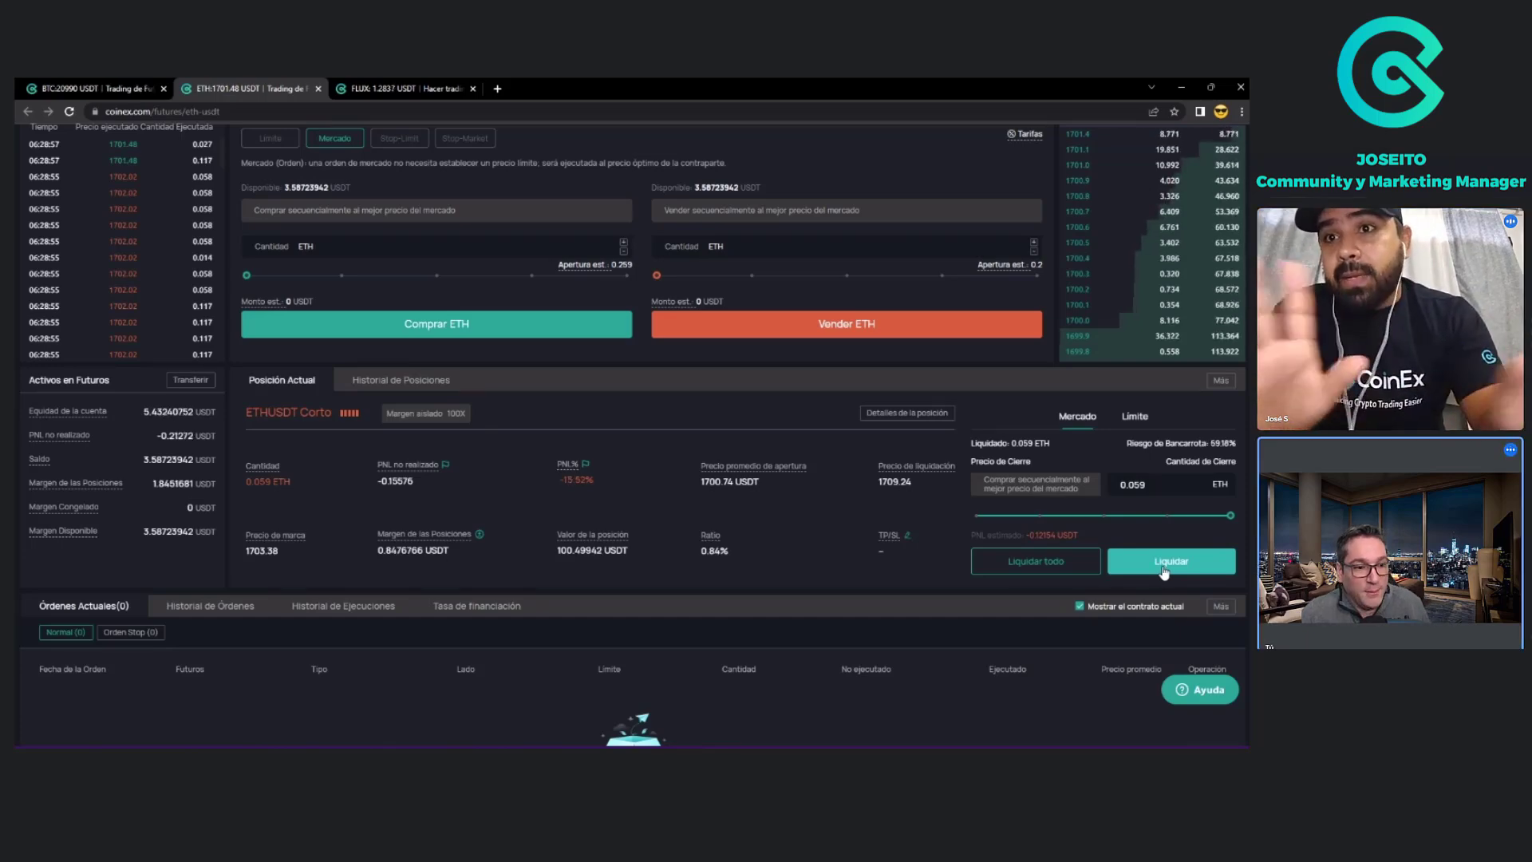
click(1167, 562)
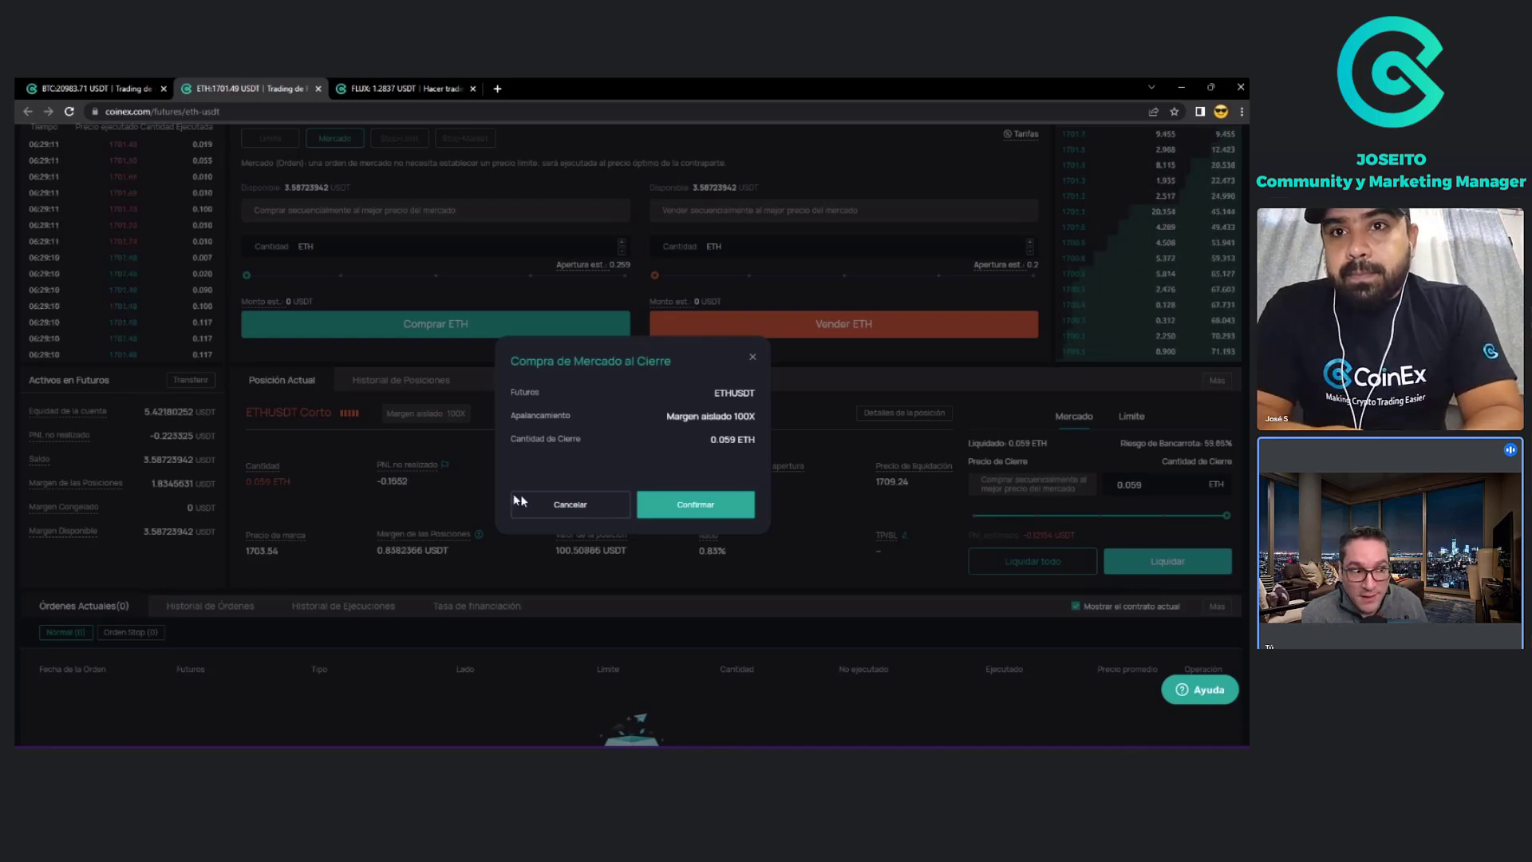
click(707, 508)
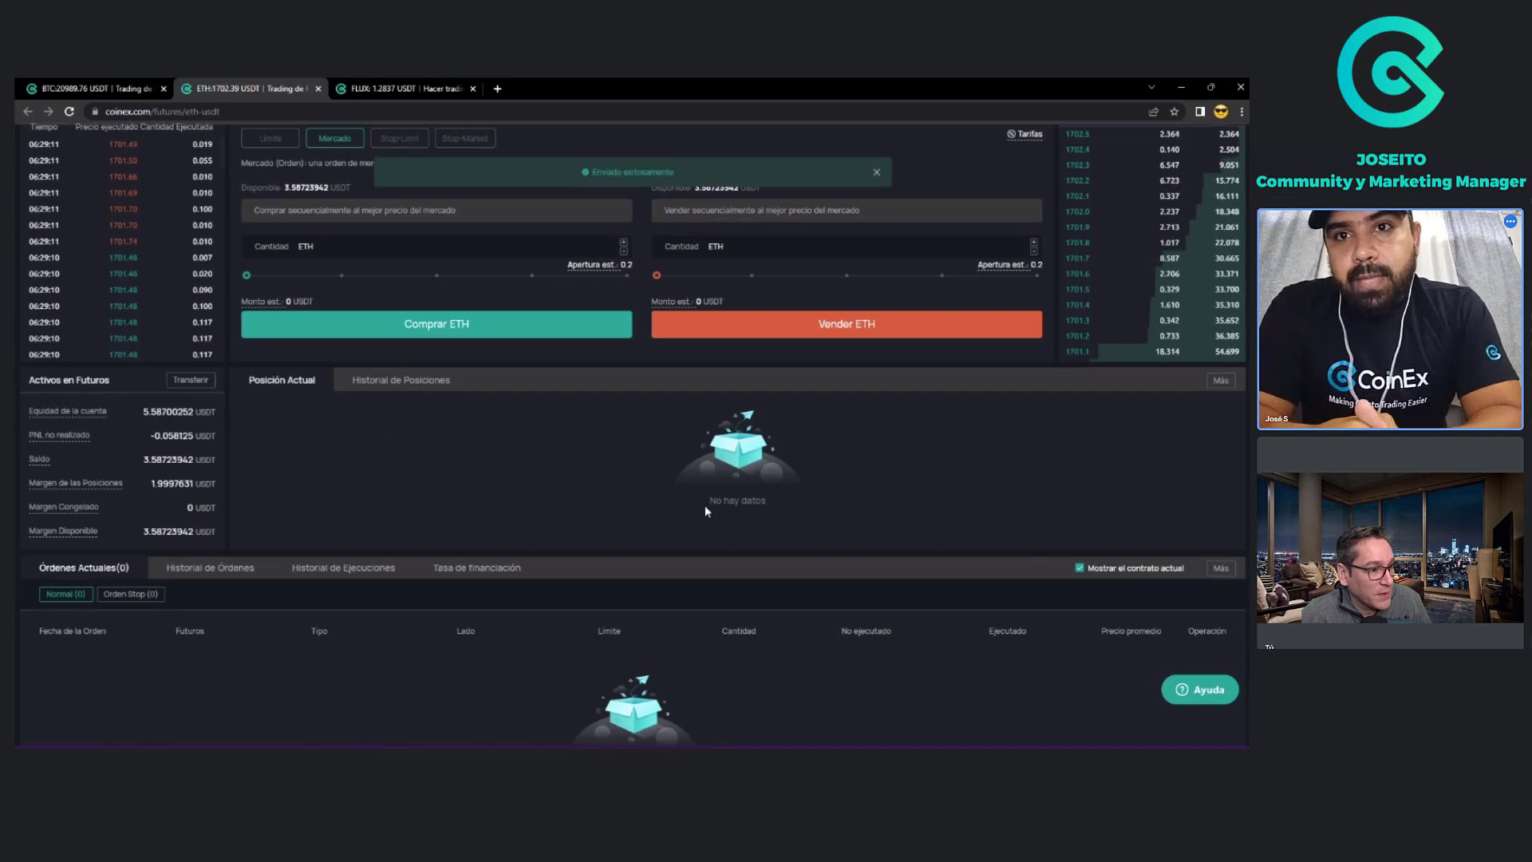
Check the available USDT balance and set the market sell quantity to the maximum, 0.248 ETH.
scroll(705, 566, up, 5)
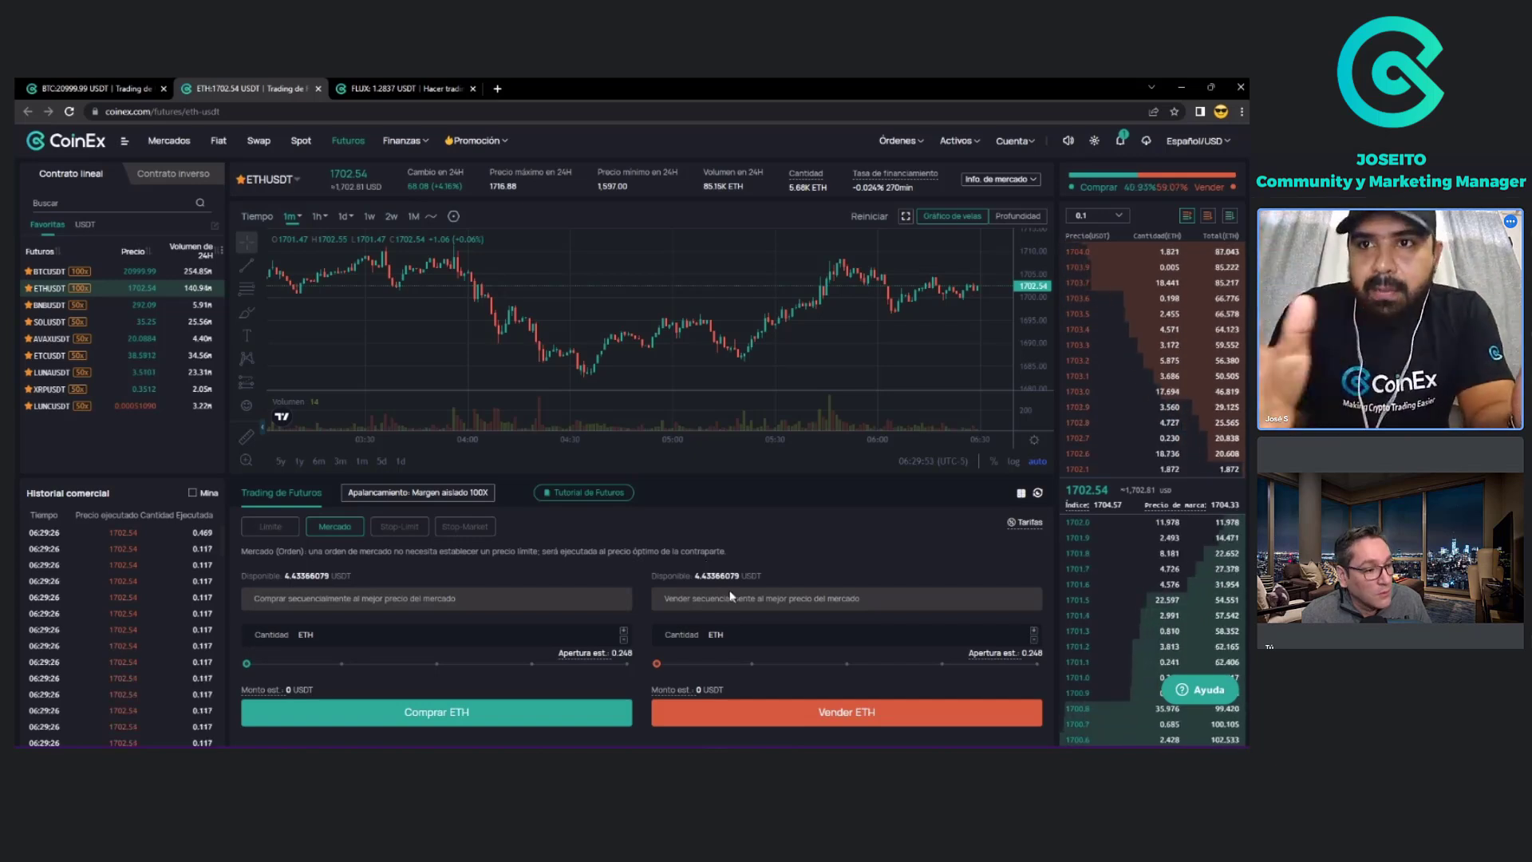
drag(693, 575, 739, 583)
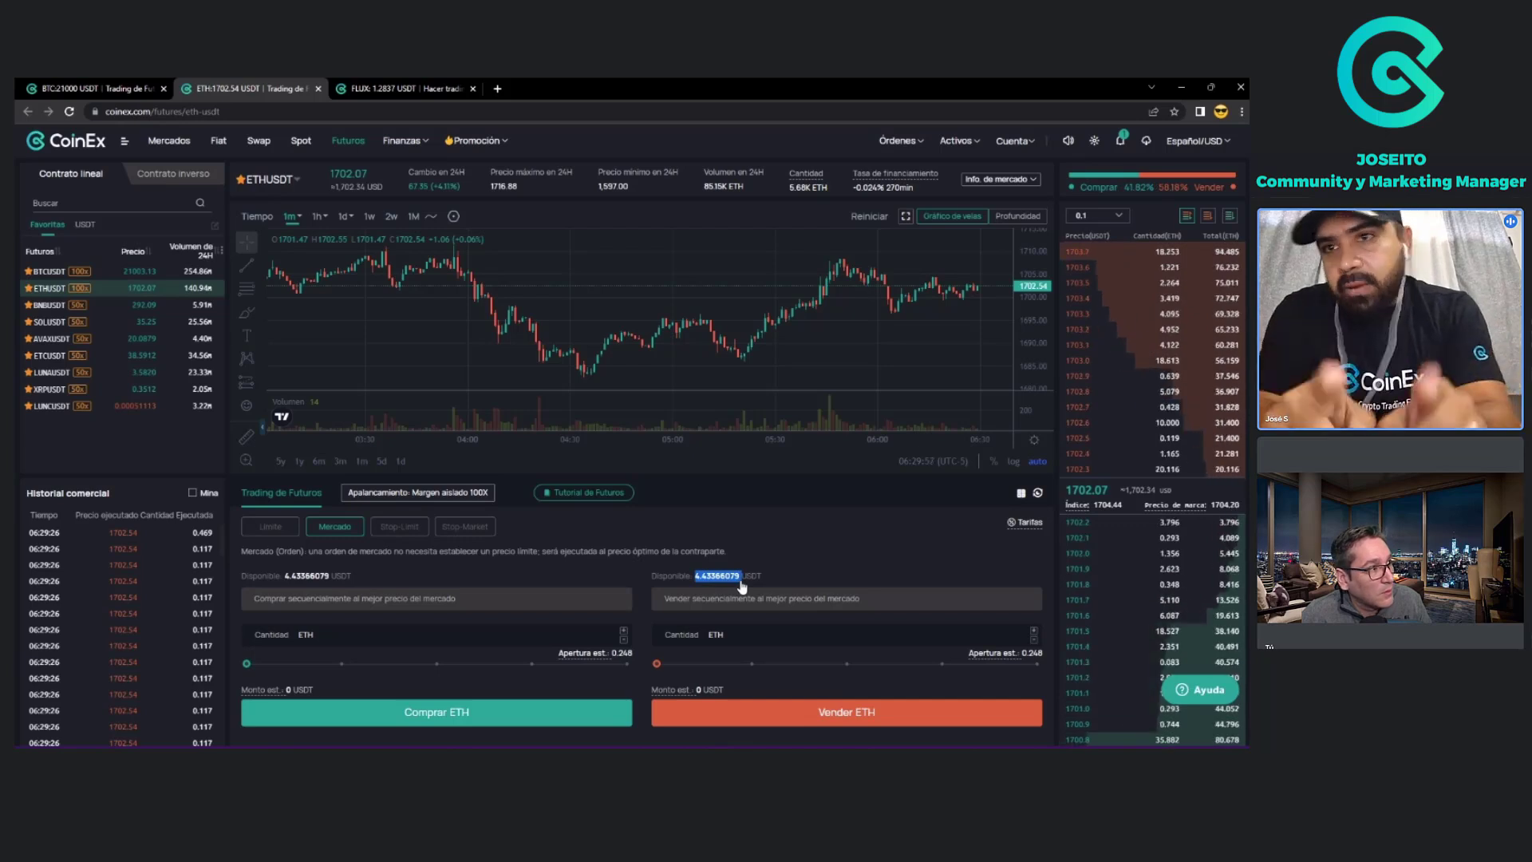
click(1036, 663)
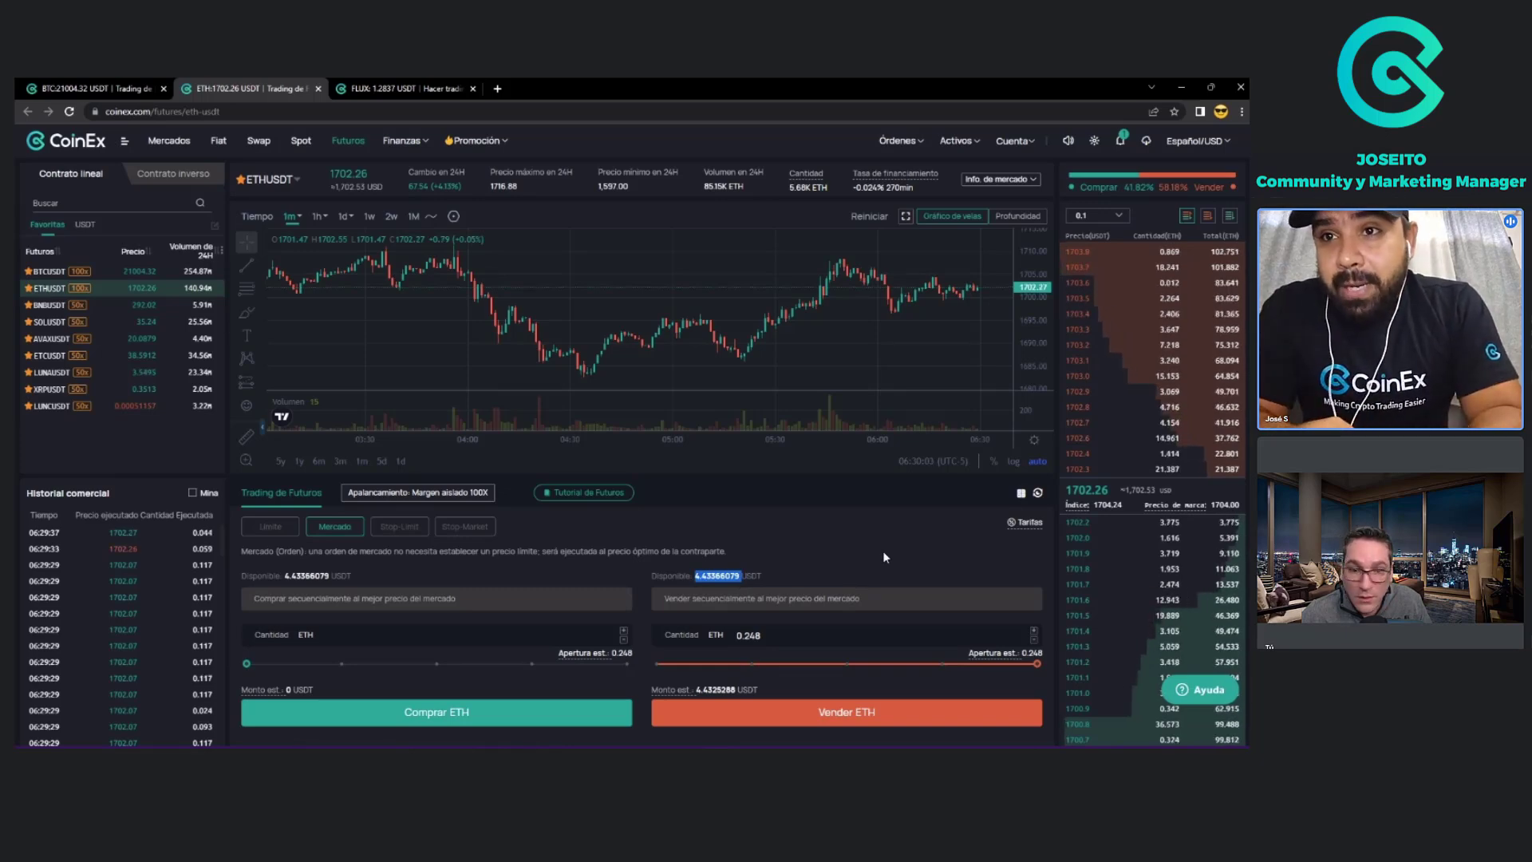
Open the position history and examine the closed ETHUSDT short's type, highest amount, highest value and realized PNL.
scroll(883, 550, down, 4)
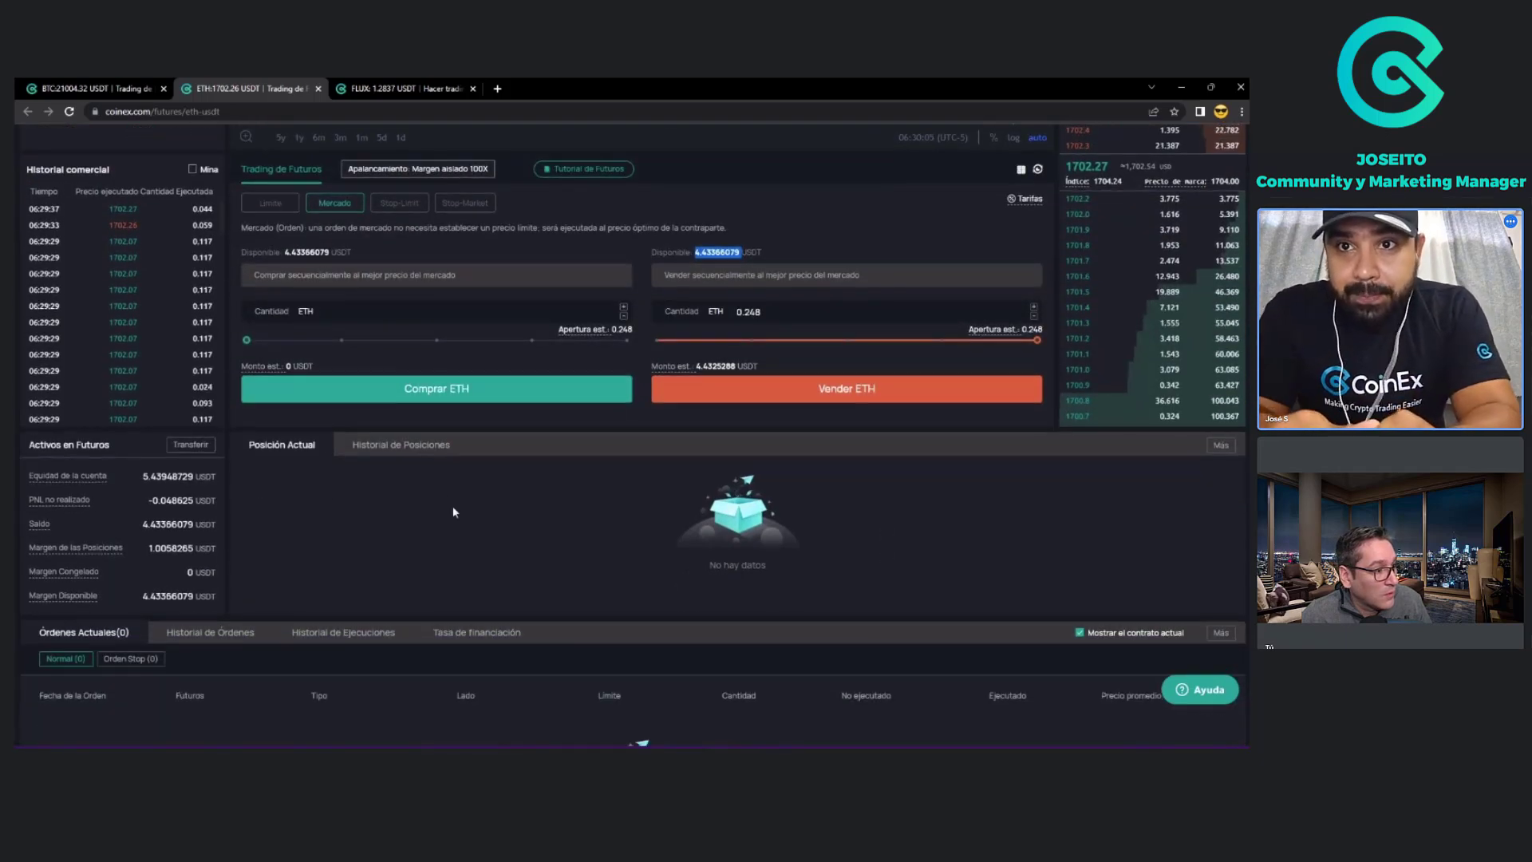
scroll(392, 535, down, 2)
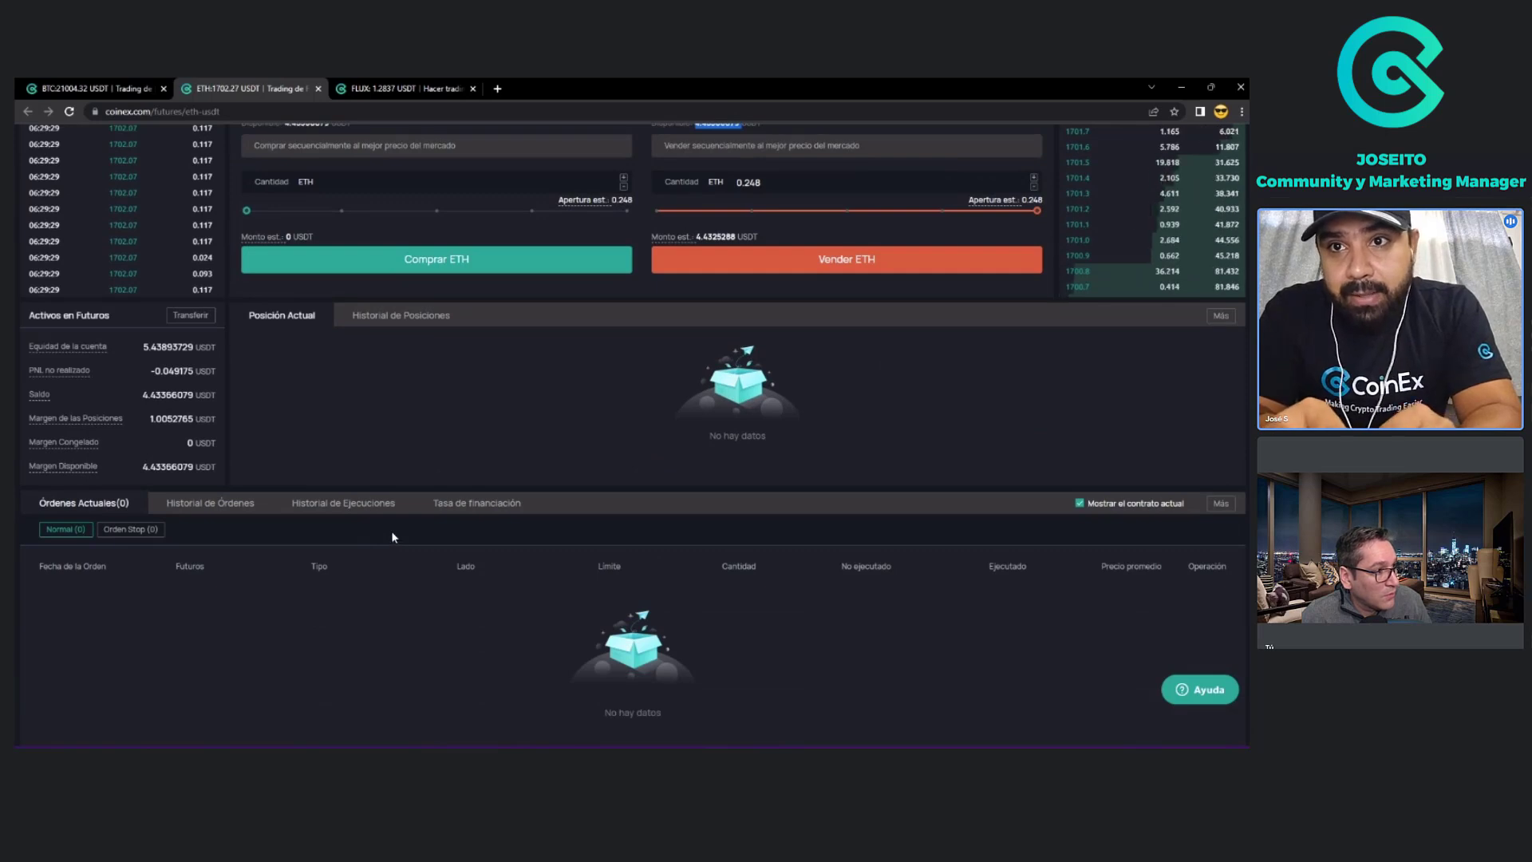
click(392, 318)
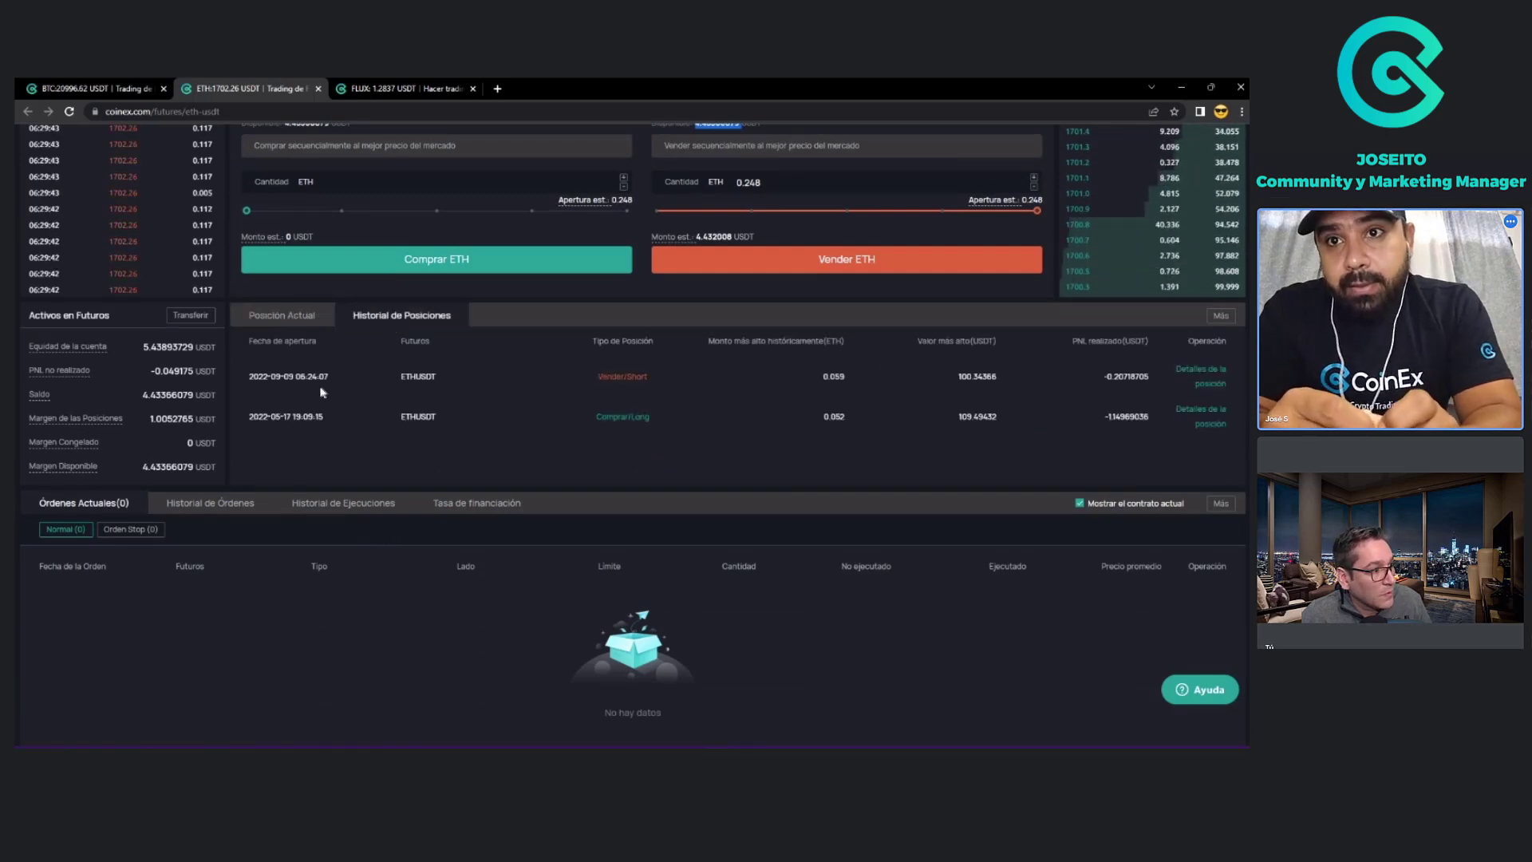
drag(617, 376, 642, 381)
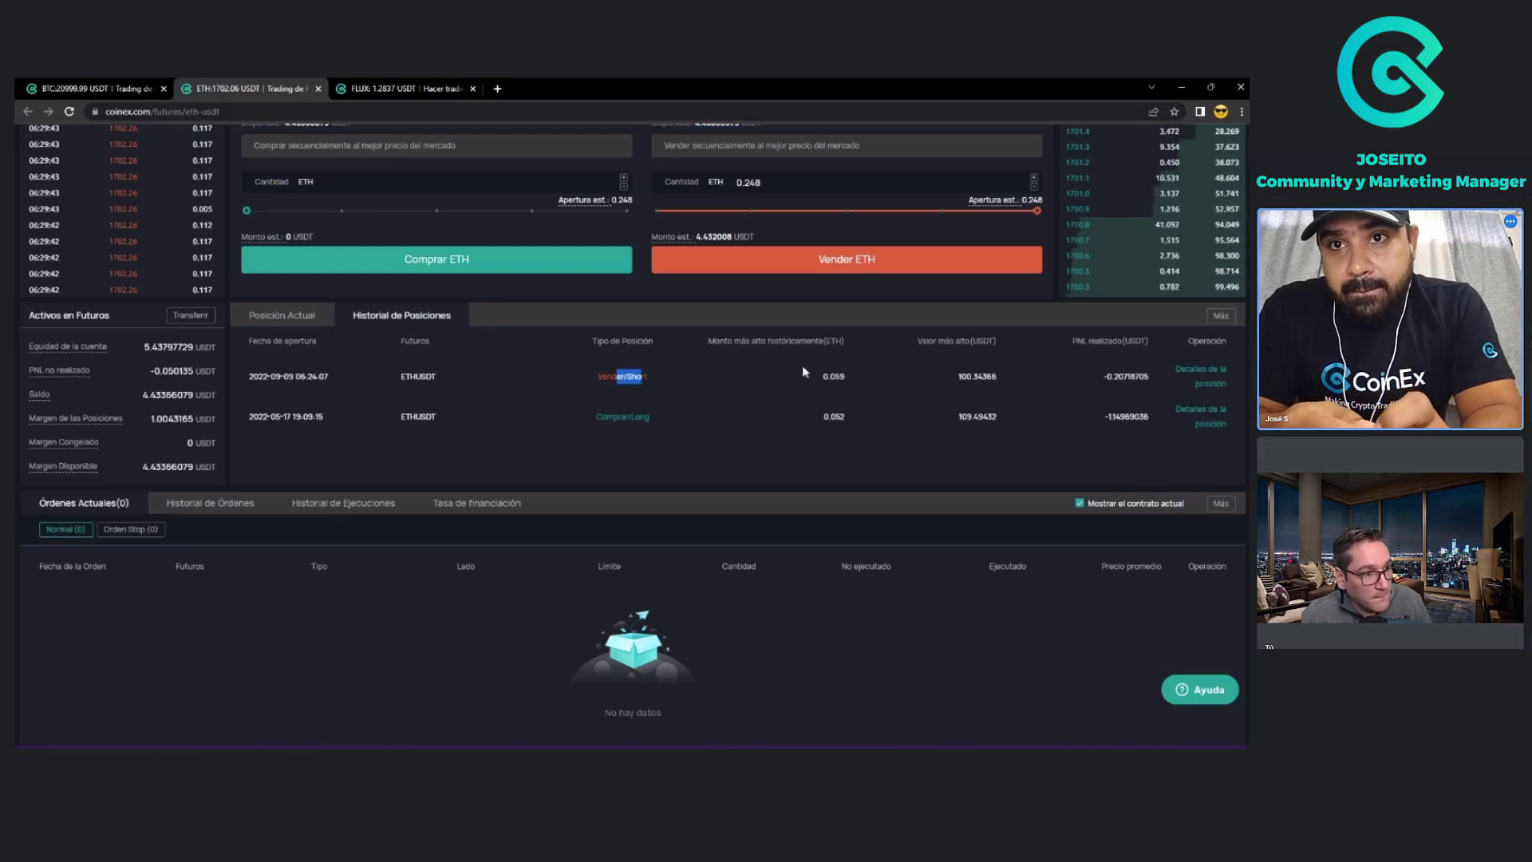
double_click(844, 372)
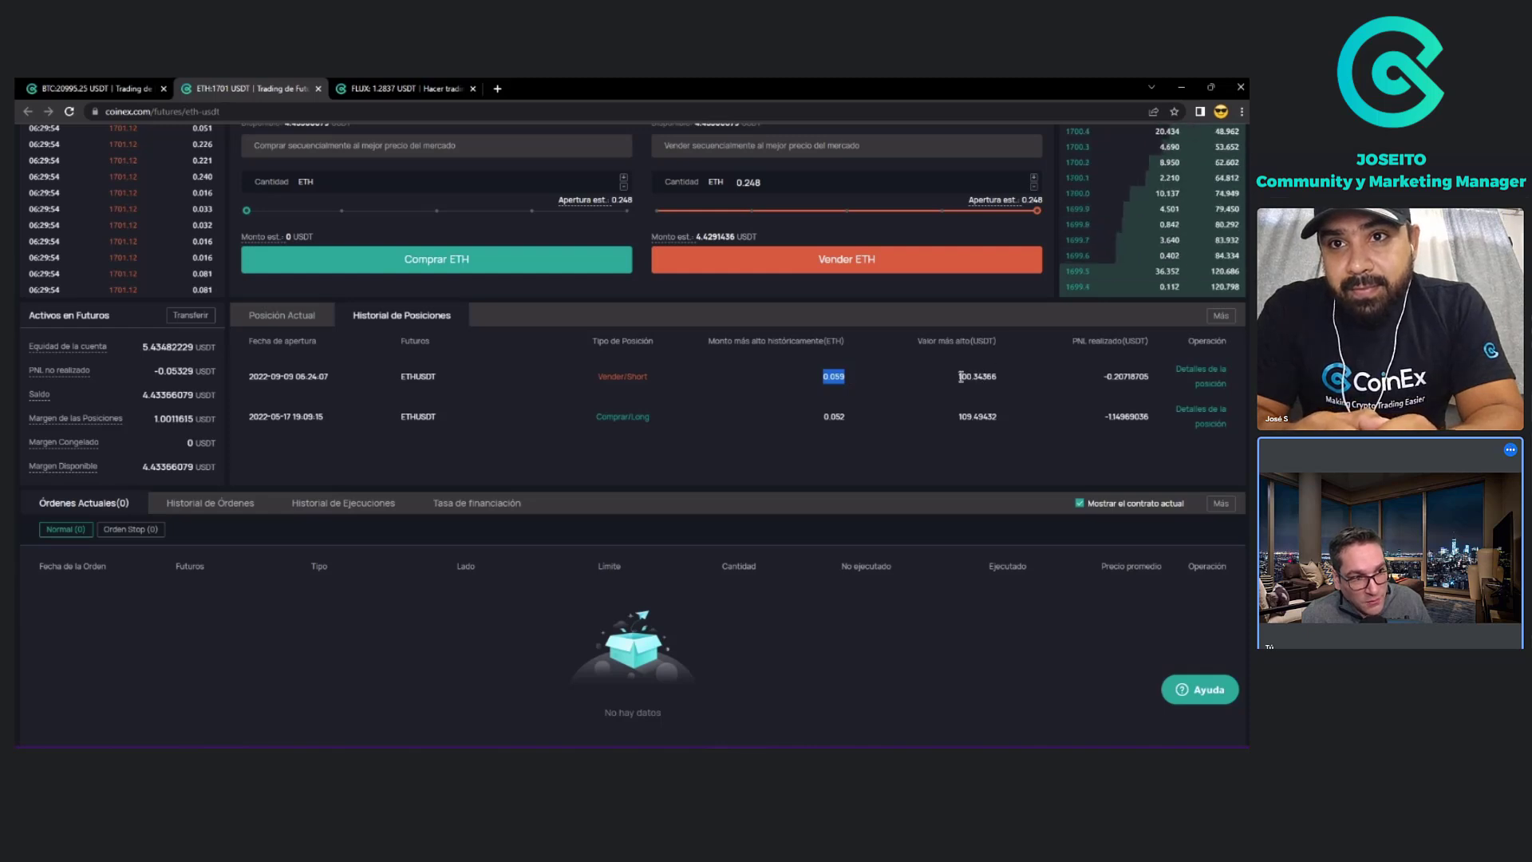
drag(958, 376, 972, 376)
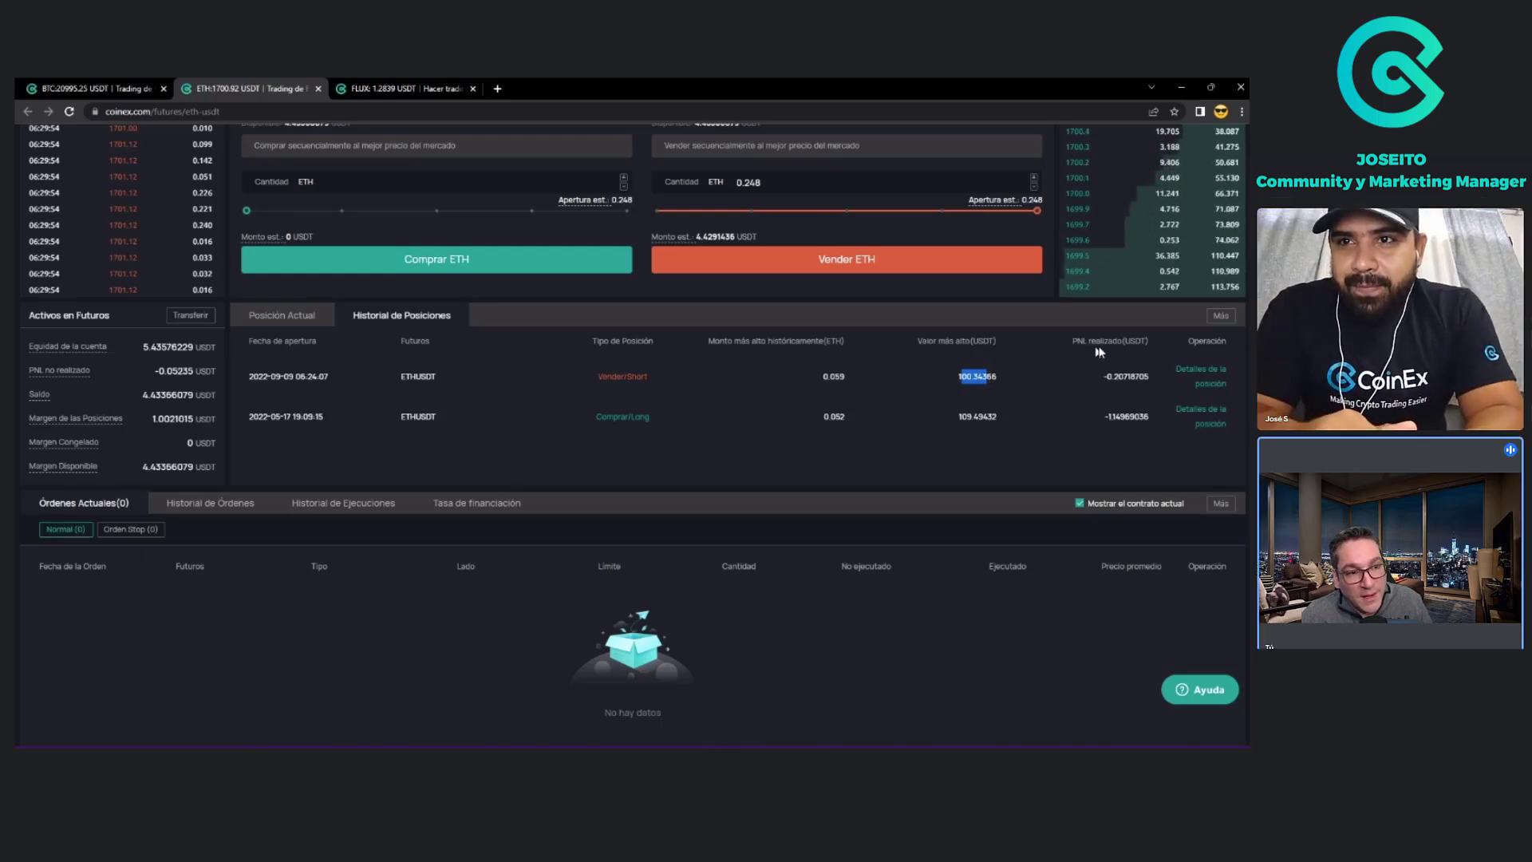
click(1127, 376)
drag(1118, 376, 1116, 377)
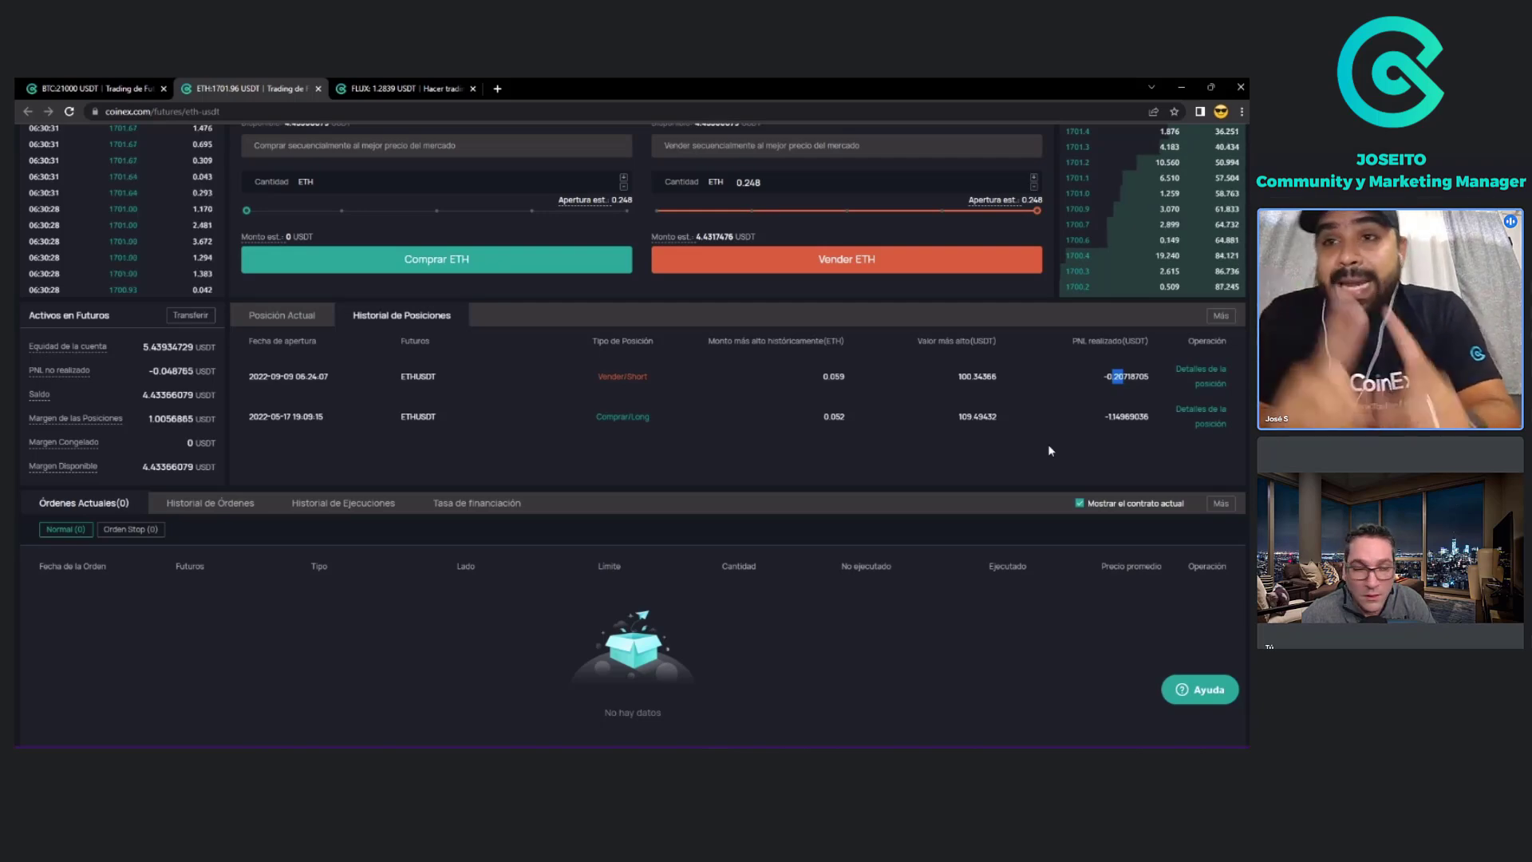
scroll(1048, 451, up, 6)
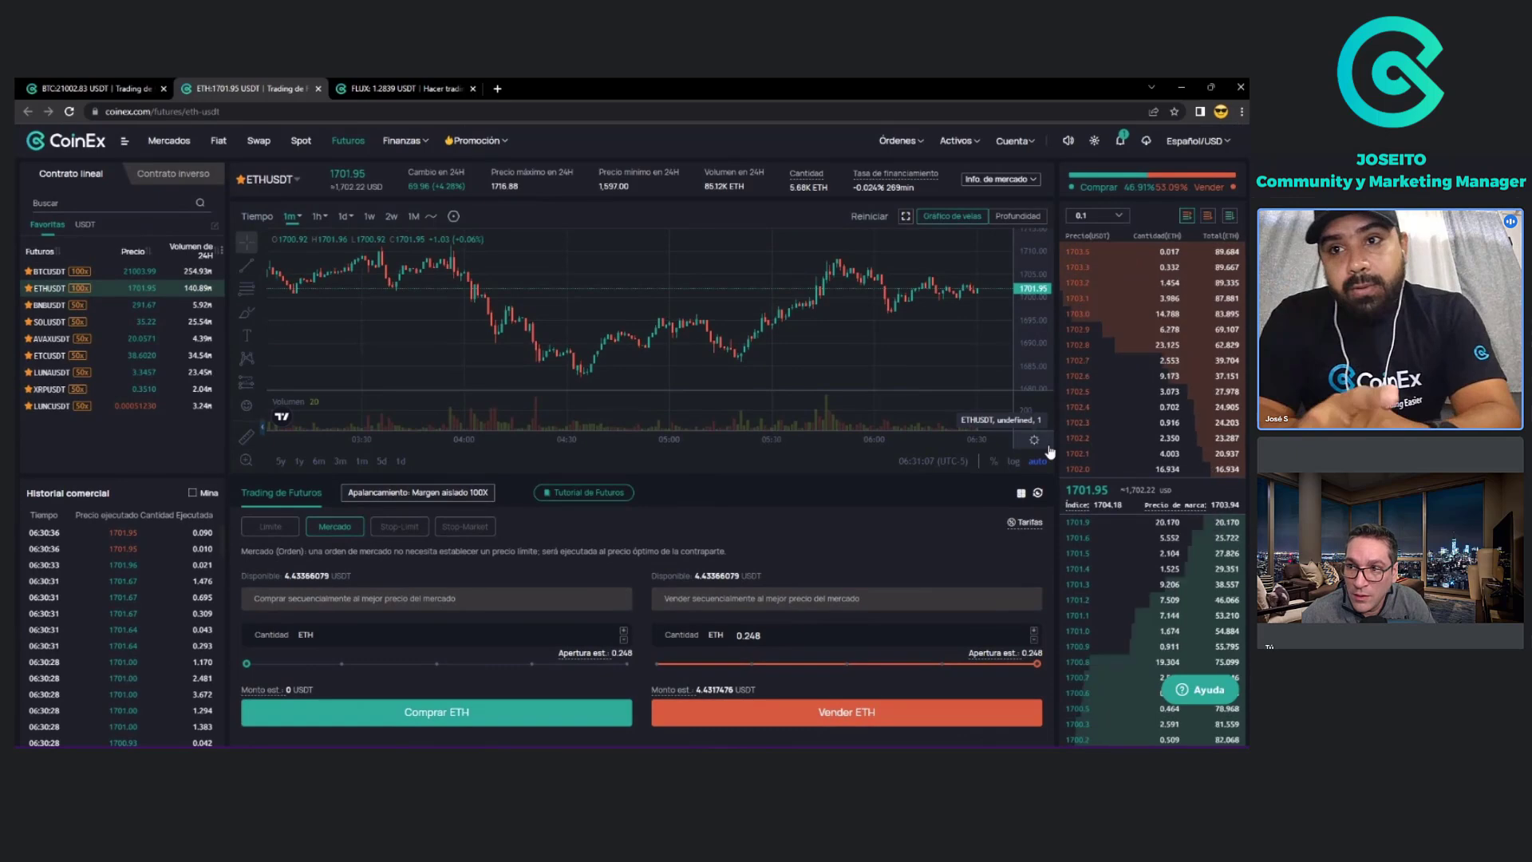
scroll(1048, 451, down, 5)
scroll(1155, 440, down, 2)
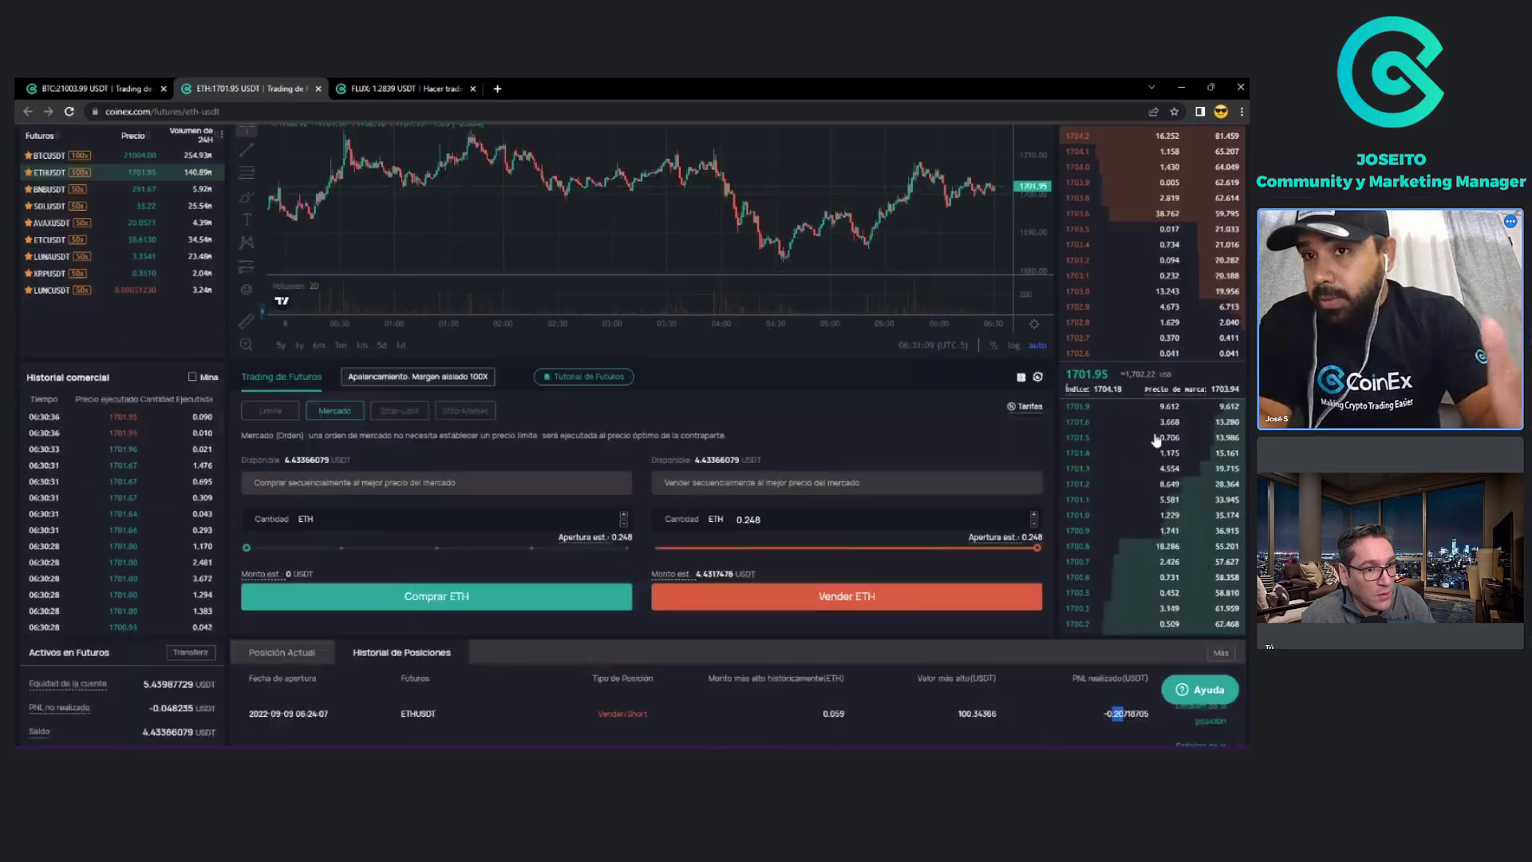
scroll(1155, 441, down, 4)
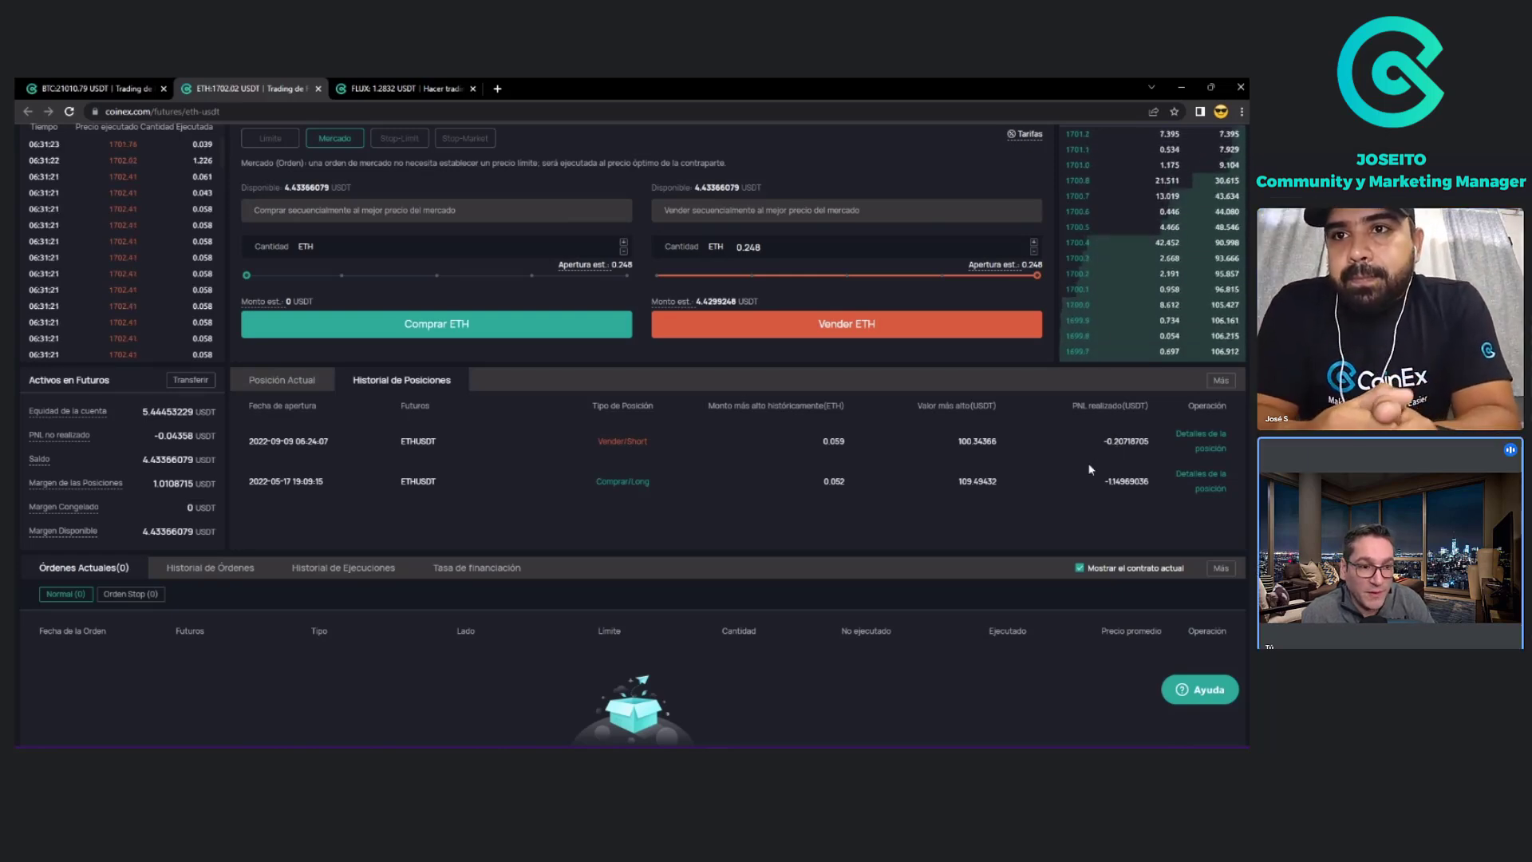
Check the maker and taker fee rates for ETHUSDT futures trading in the order form.
scroll(1089, 469, up, 1)
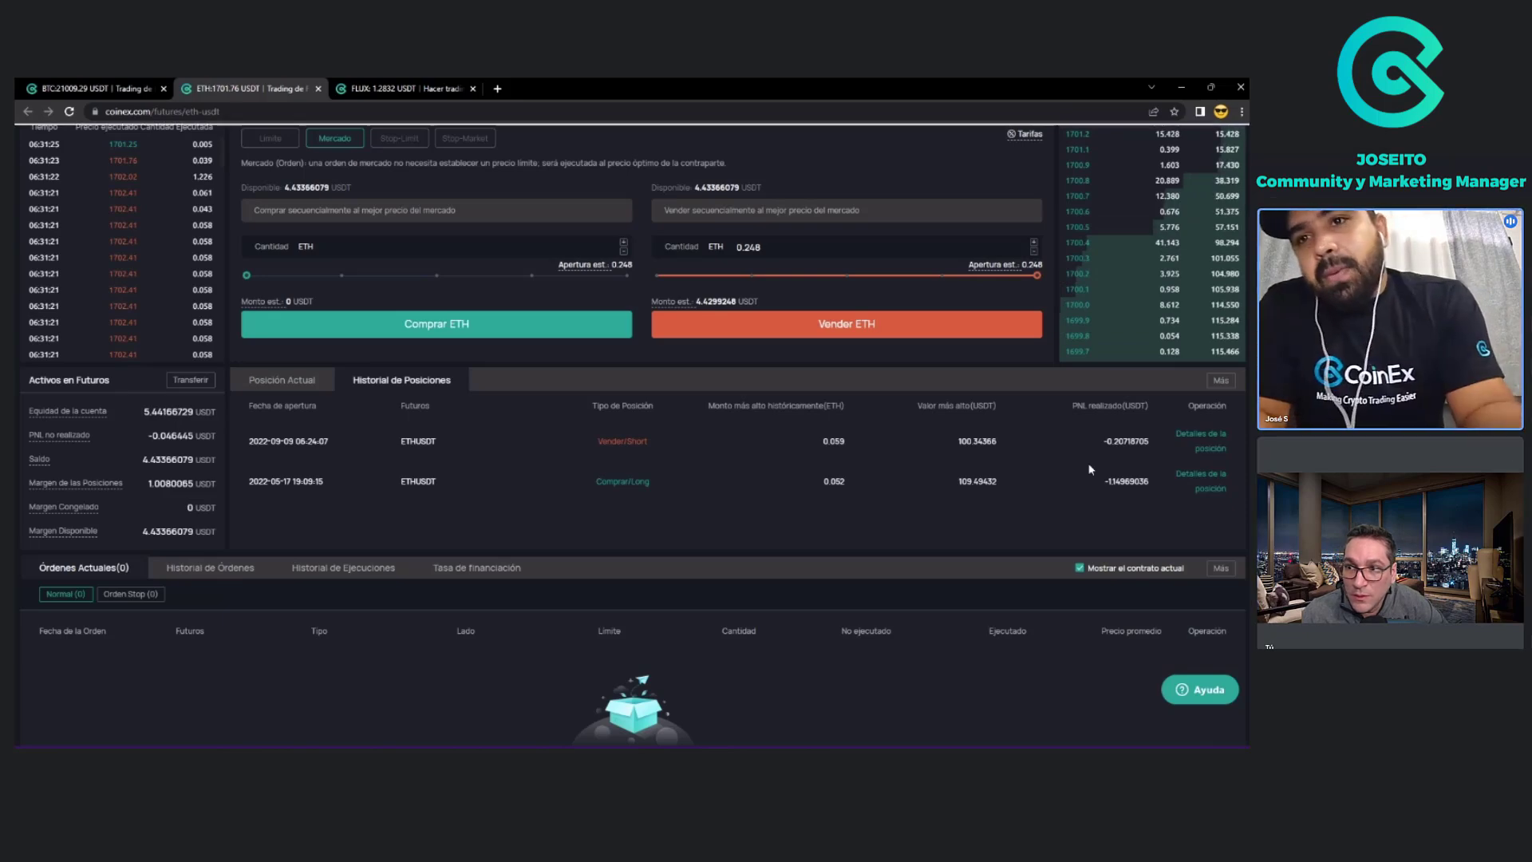
scroll(1088, 469, up, 3)
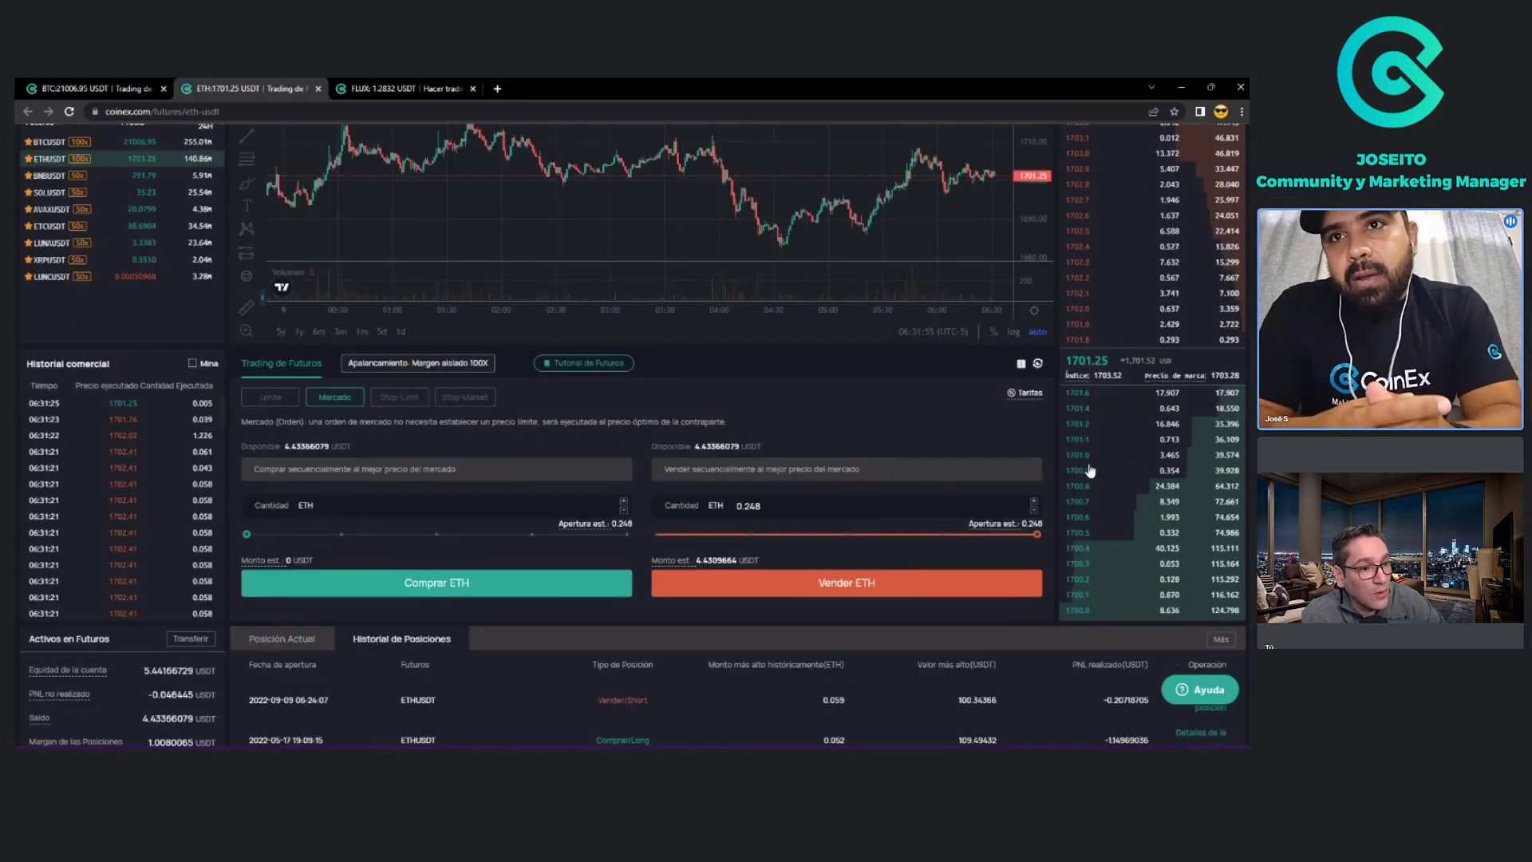
scroll(1090, 470, up, 2)
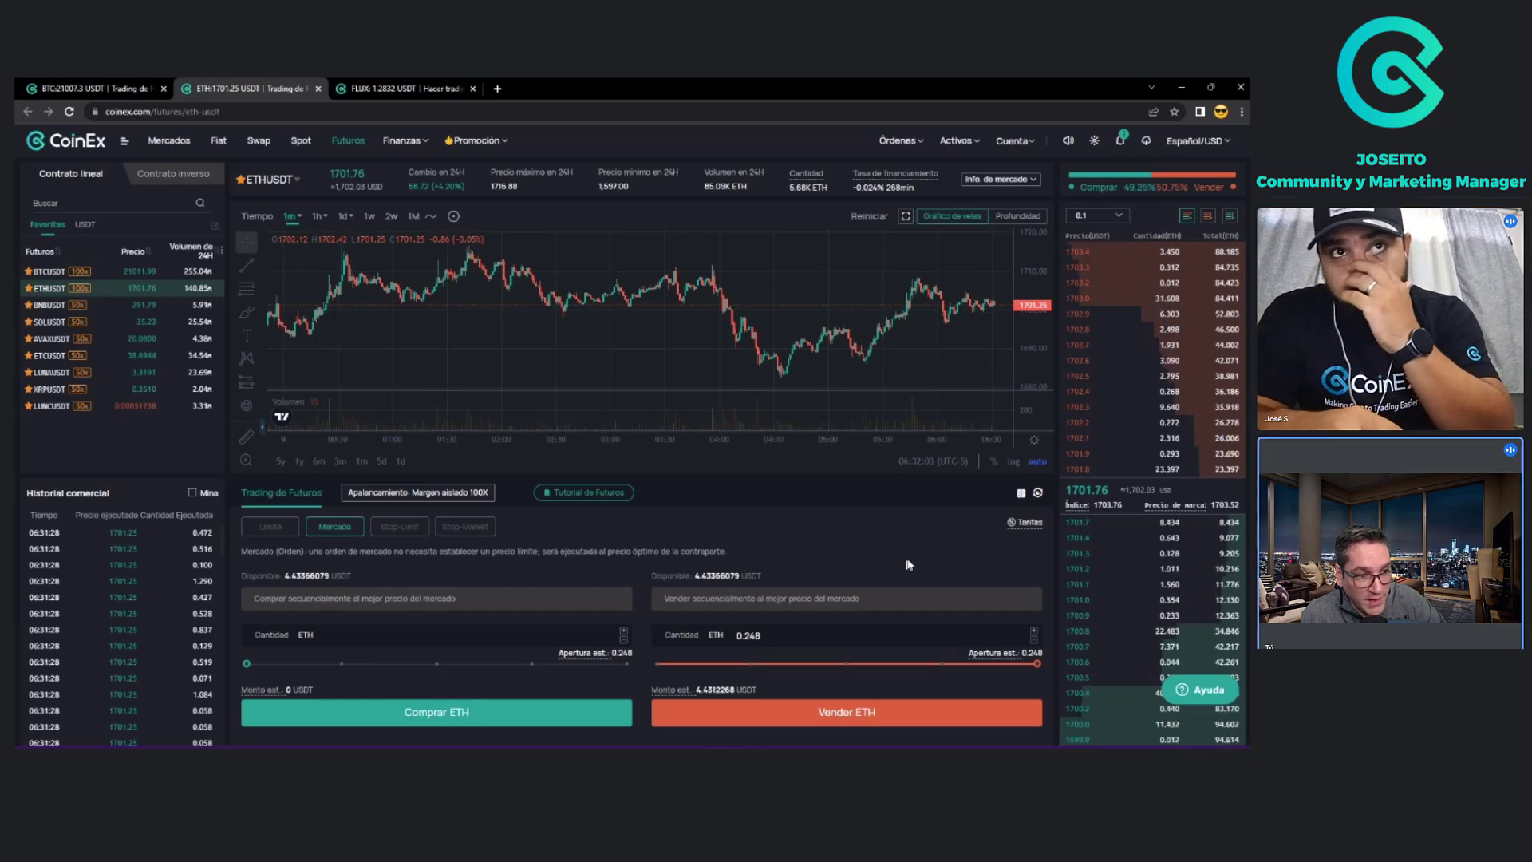
mouse_move(1025, 528)
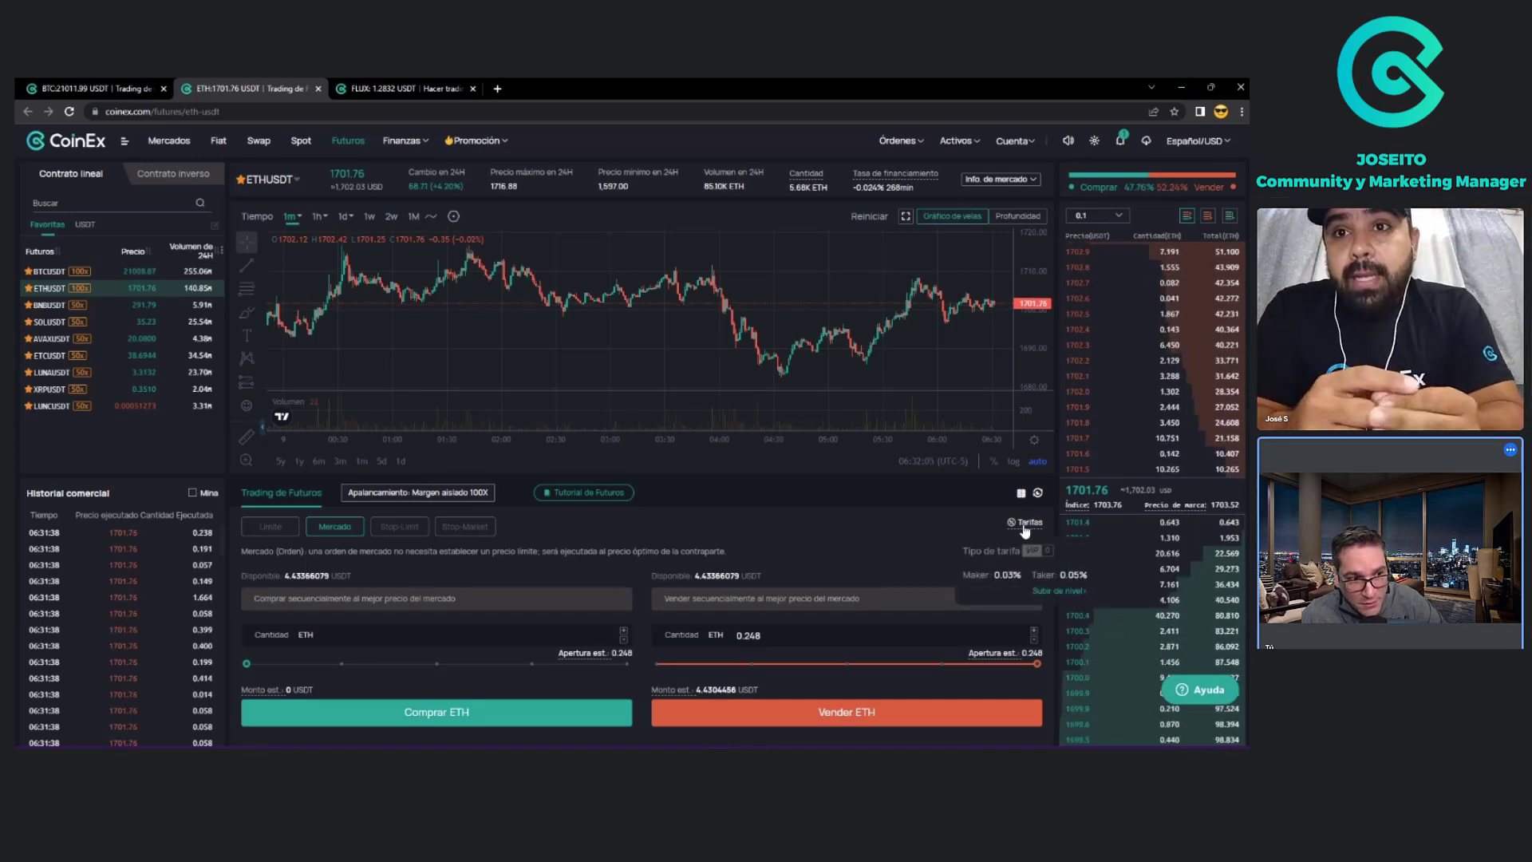